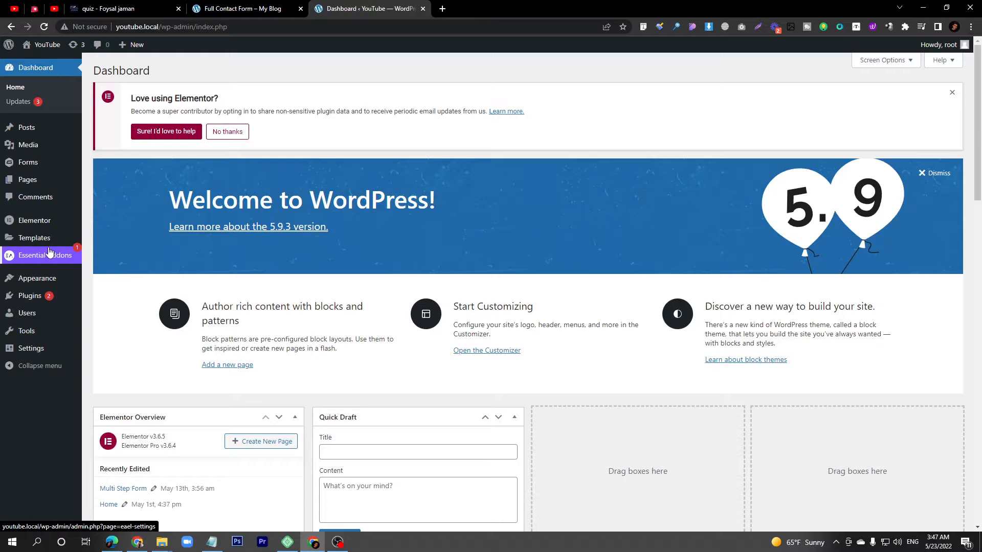
Create a new Gravity Forms form titled "quiz"
mouse_move(37, 163)
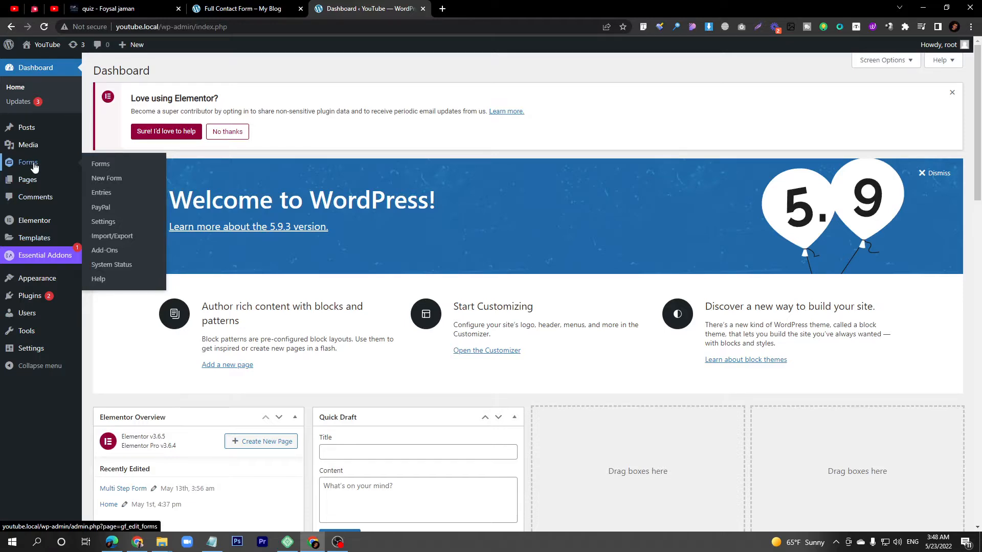
left_click(94, 183)
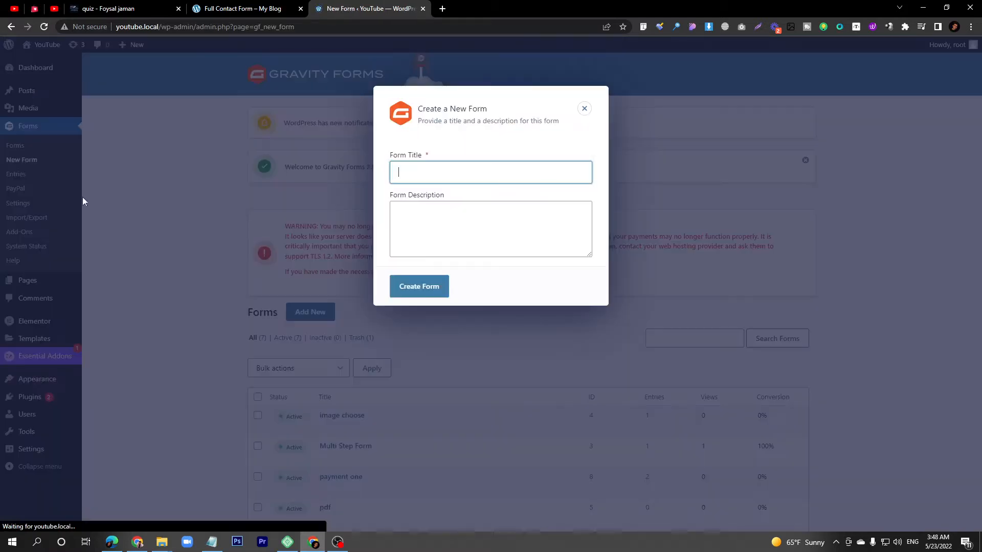
left_click(415, 174)
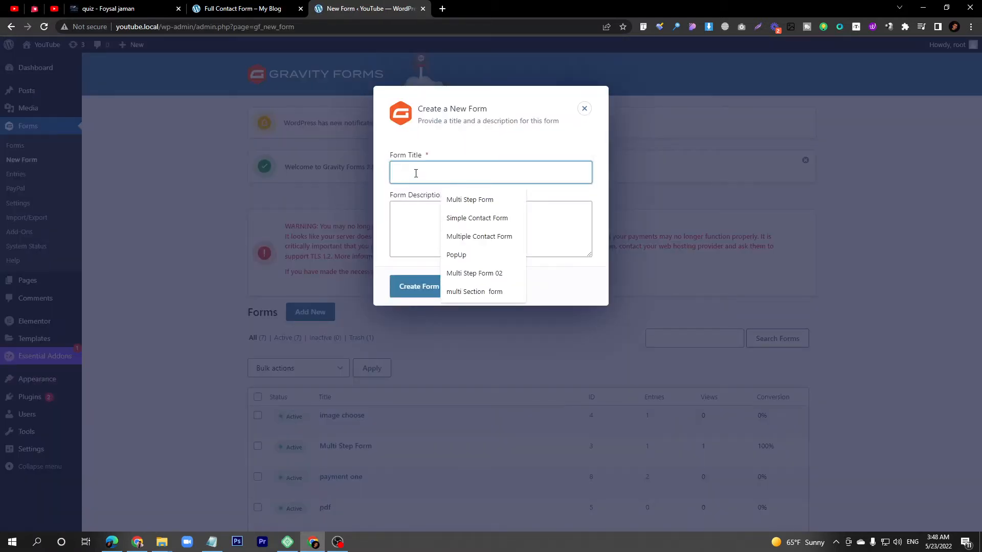
type("quiz")
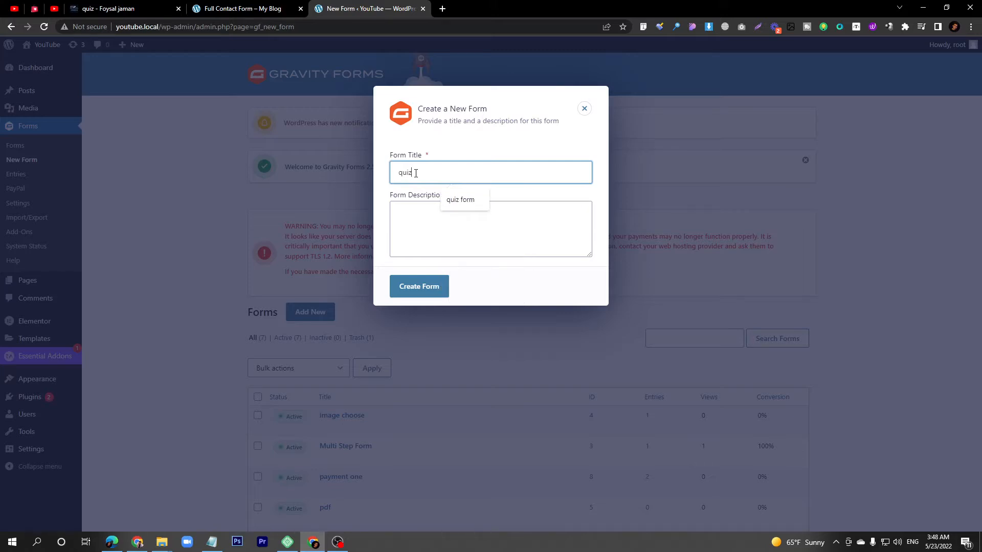
key("Return")
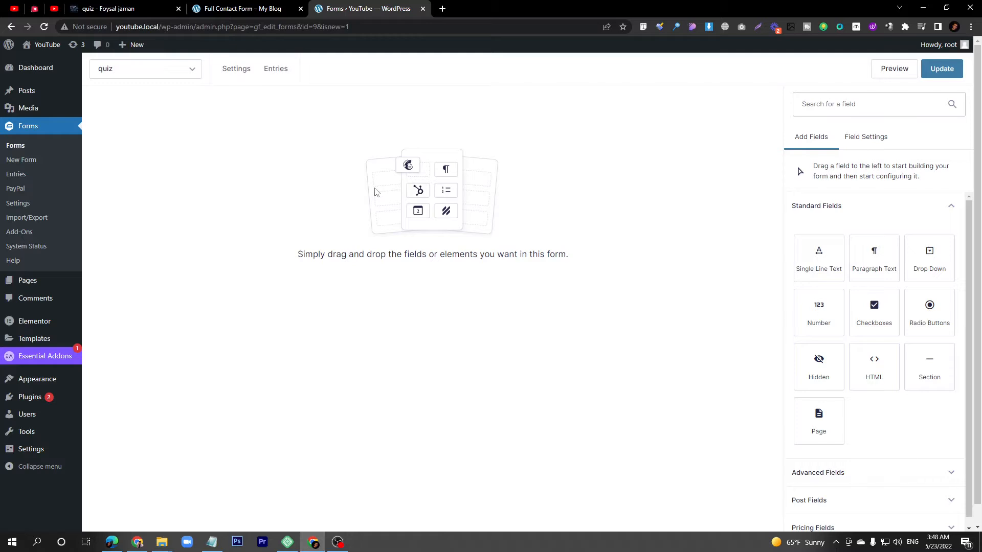
Add a Single Line Text field to the empty form and label it "Name"
left_click_drag(814, 258, 294, 198)
left_click(278, 180)
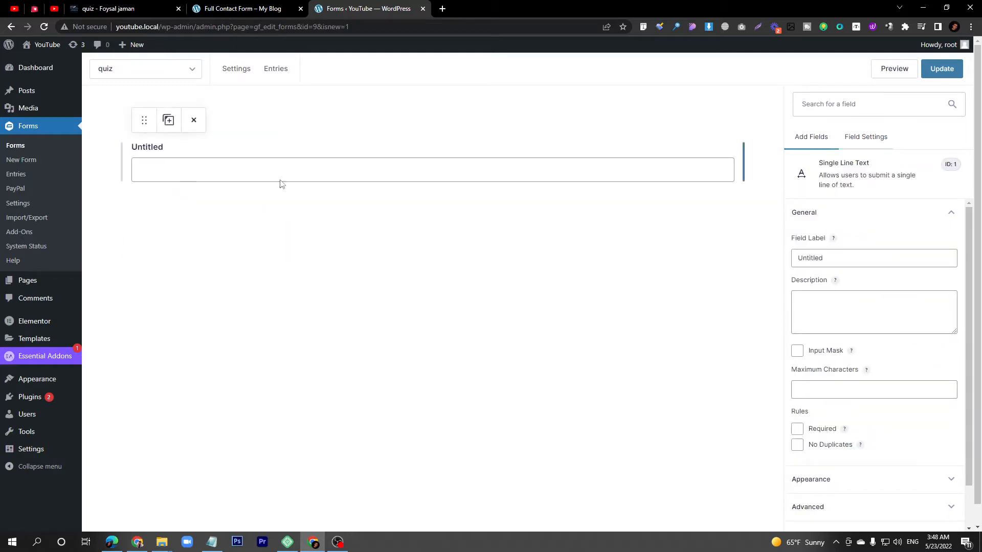
double_click(820, 258)
type("Name")
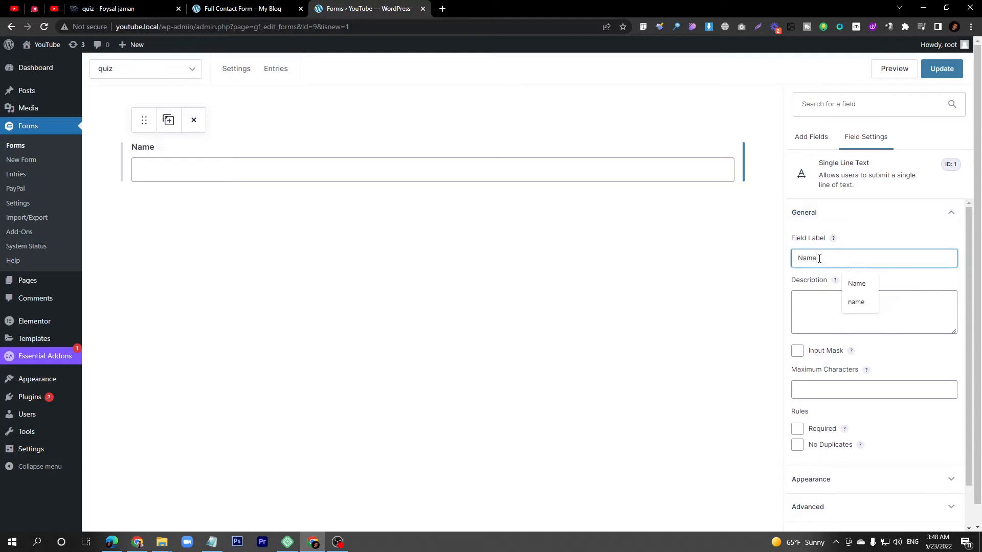
Add a Number field below the Name field and label it "Roll"
left_click(807, 145)
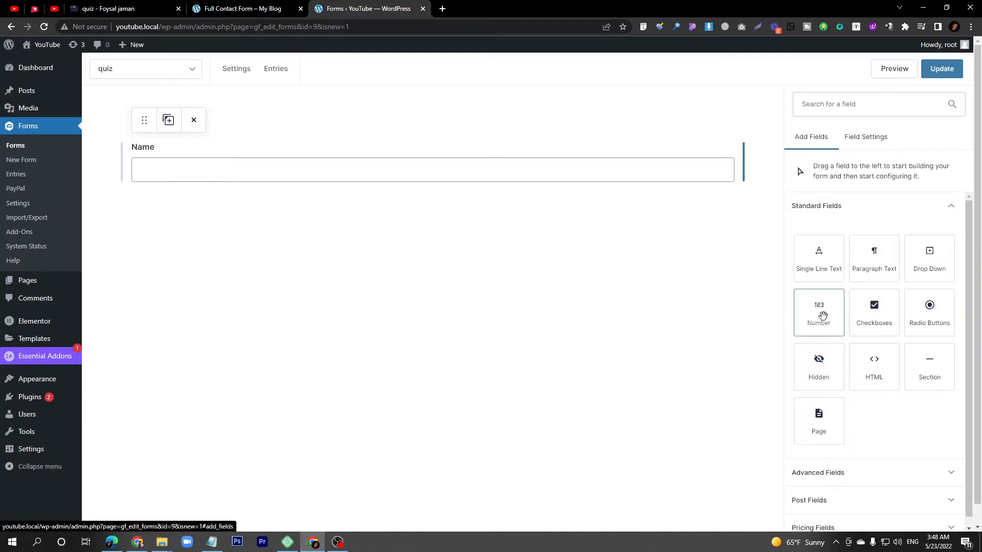
left_click_drag(822, 315, 199, 217)
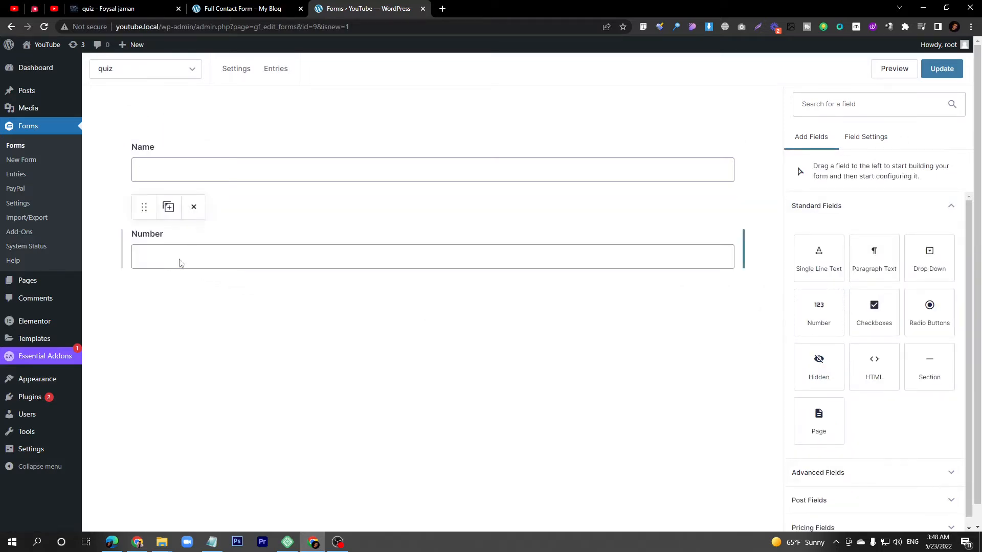
double_click(826, 248)
type("Roll")
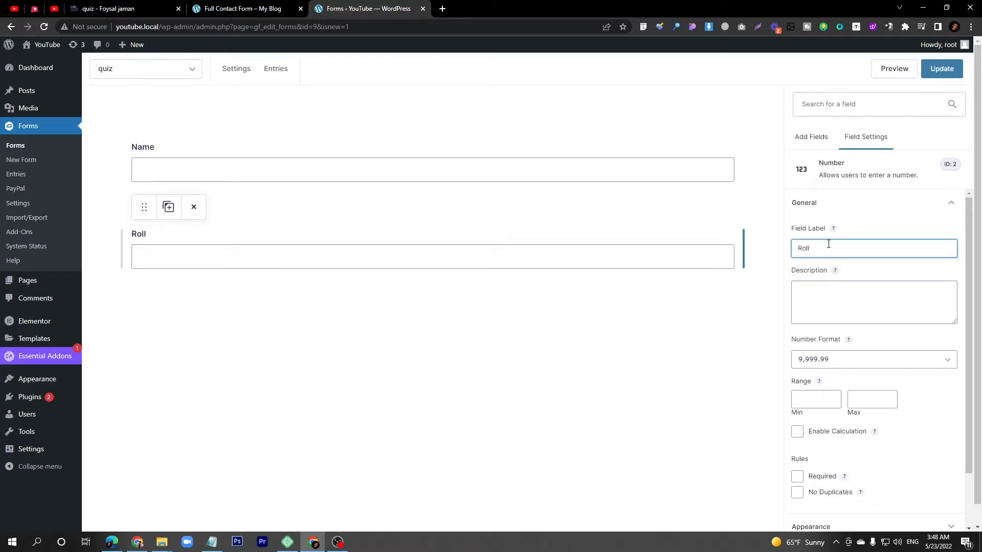
left_click(317, 254)
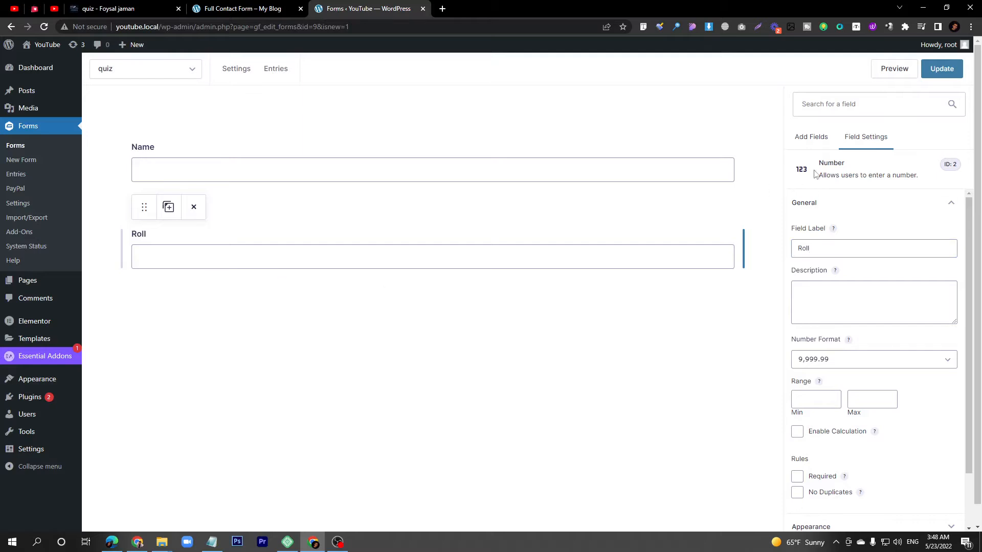
Add a Quiz field from the advanced fields below the Roll field
left_click(817, 136)
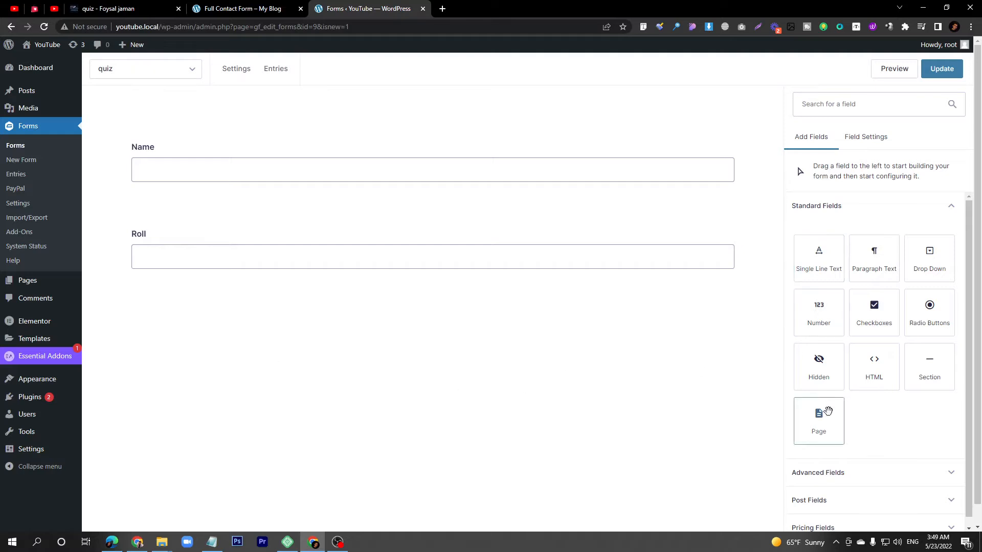
left_click(855, 478)
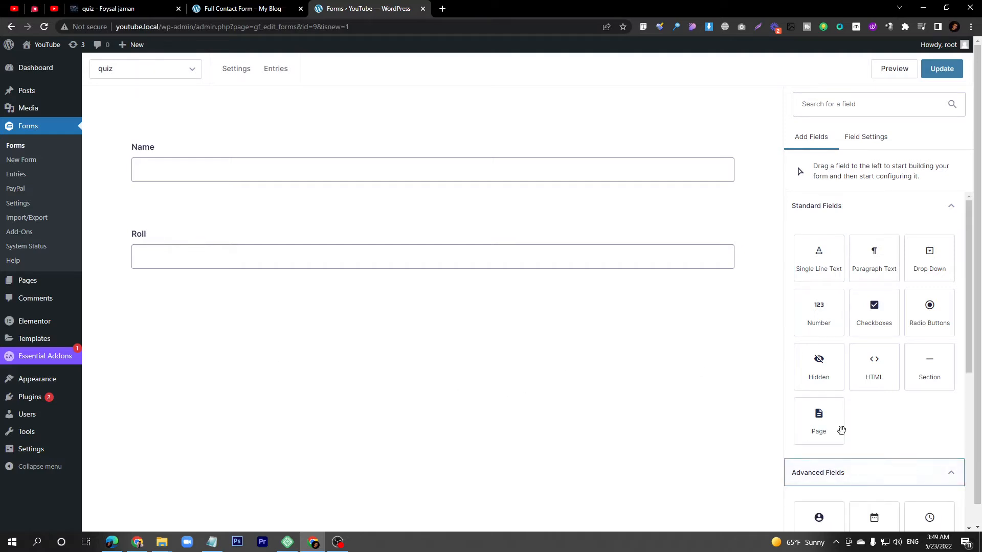
scroll(829, 407, "down", 3)
scroll(836, 388, "down", 2)
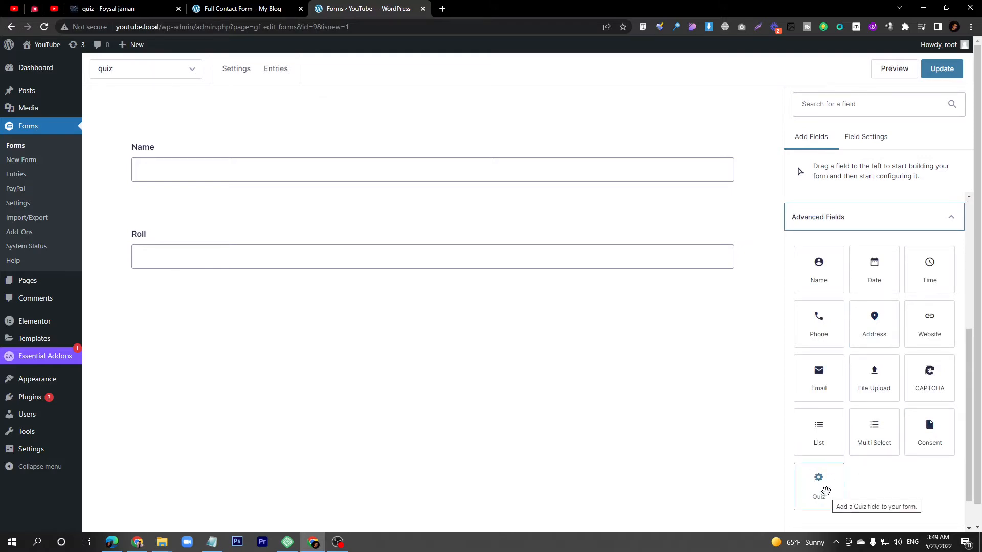
mouse_move(22, 382)
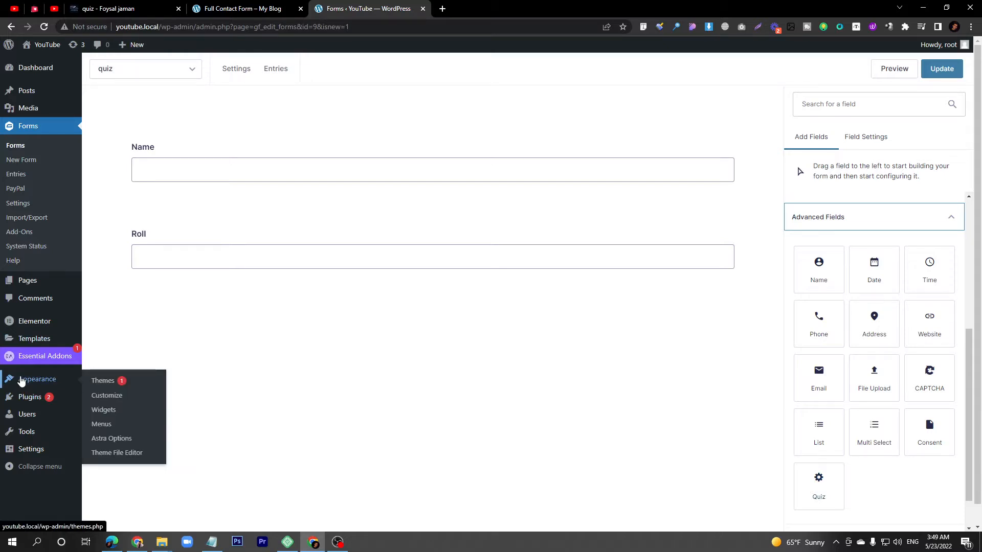
left_click_drag(818, 478, 170, 299)
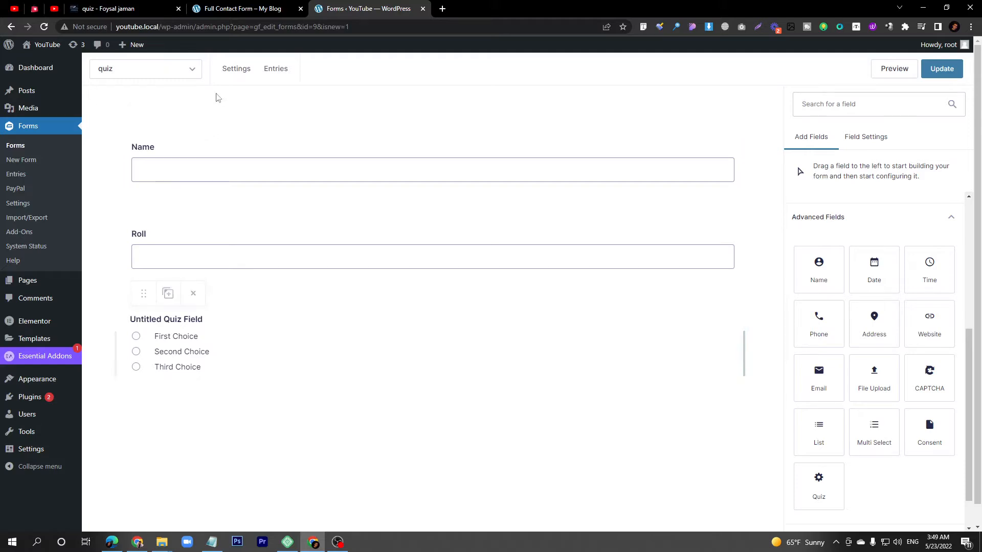
Delete the quiz, Roll and Name fields from the form
left_click(195, 296)
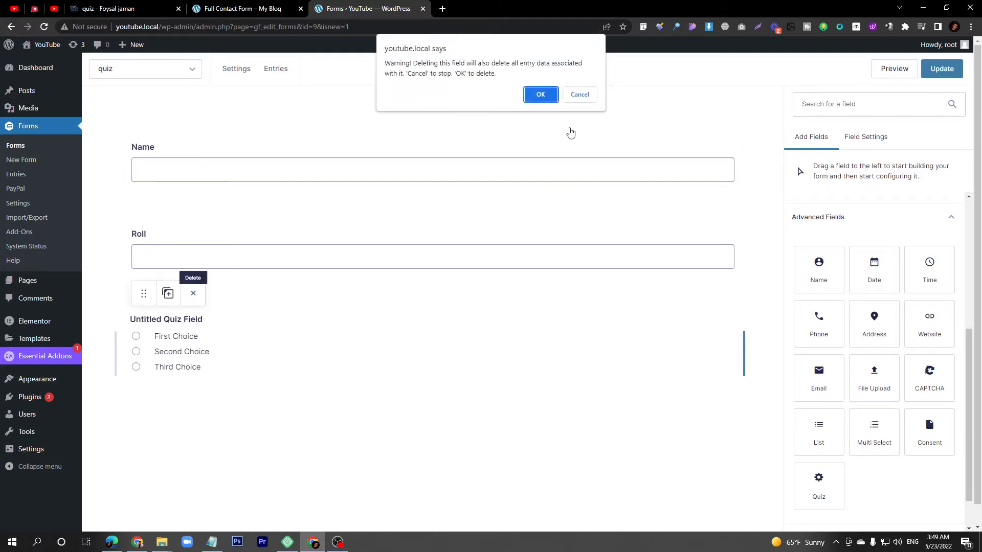
left_click(540, 88)
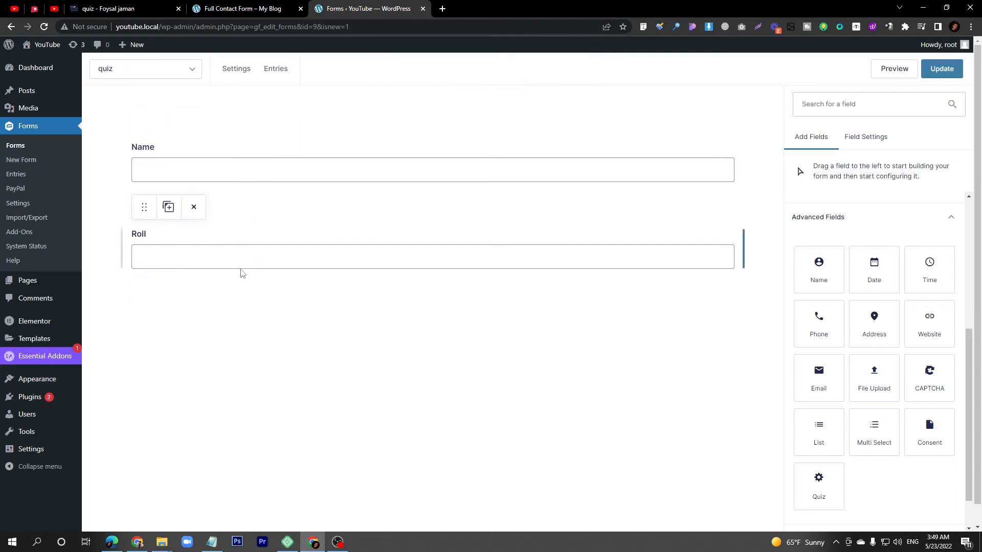
left_click(195, 207)
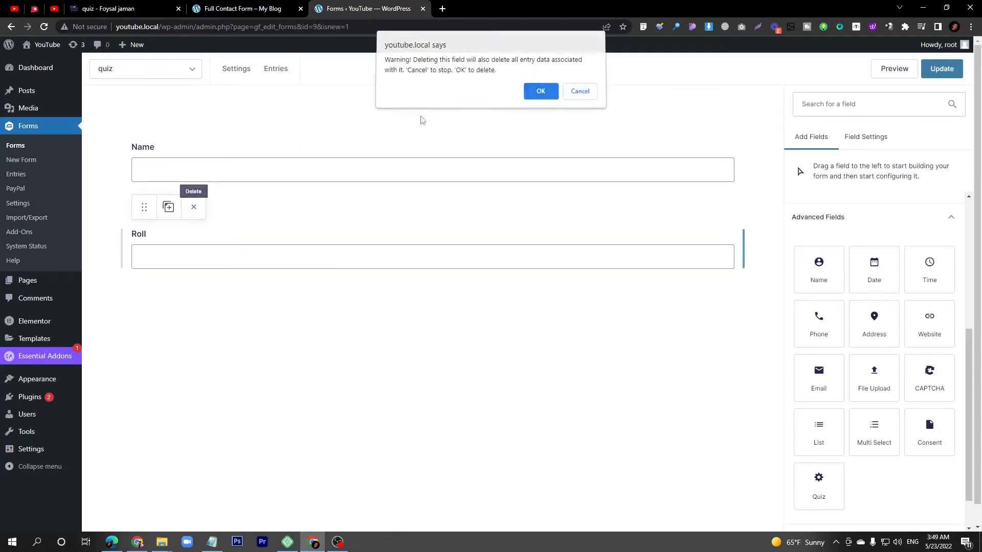
key("Return")
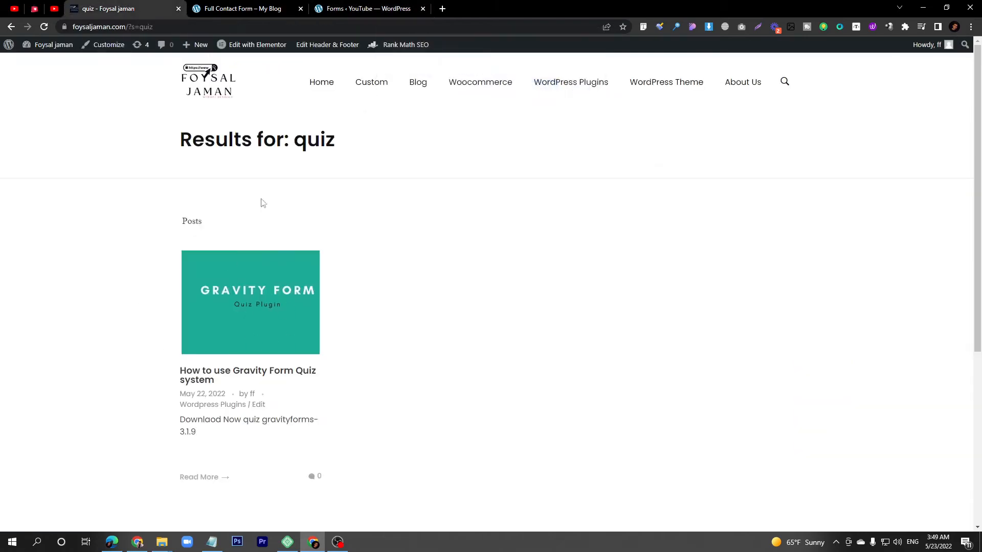
left_click_drag(222, 139, 320, 142)
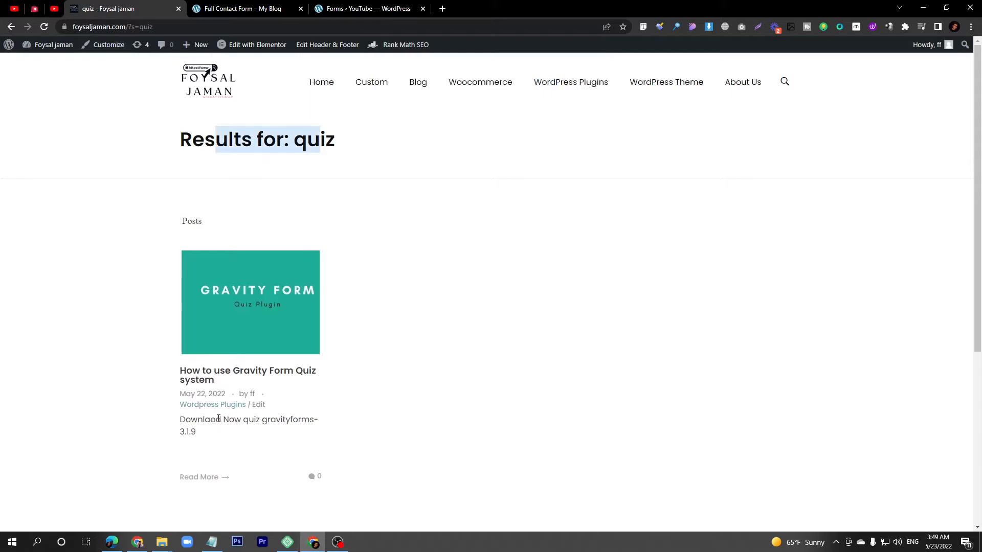
key("ctrl+Tab")
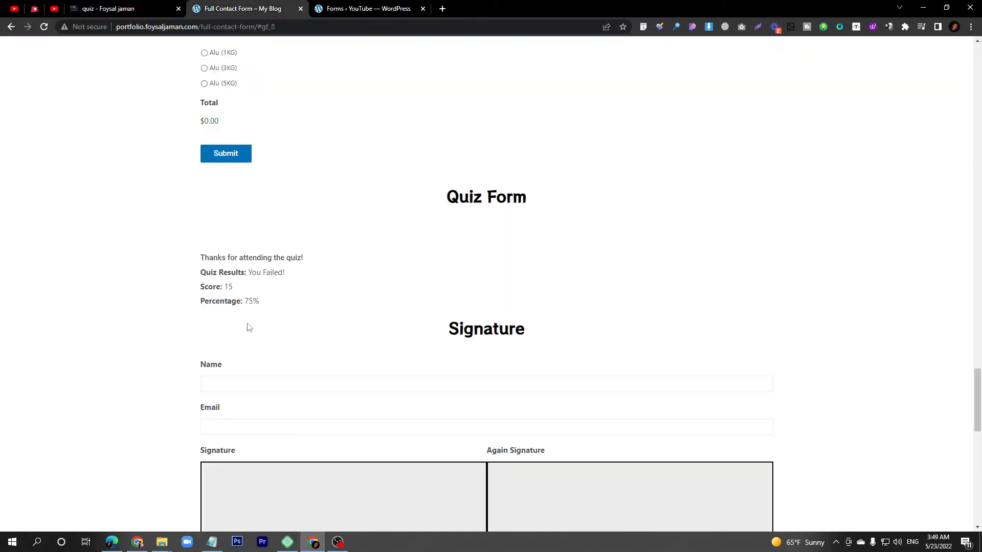
key("ctrl+Tab")
left_click(194, 121)
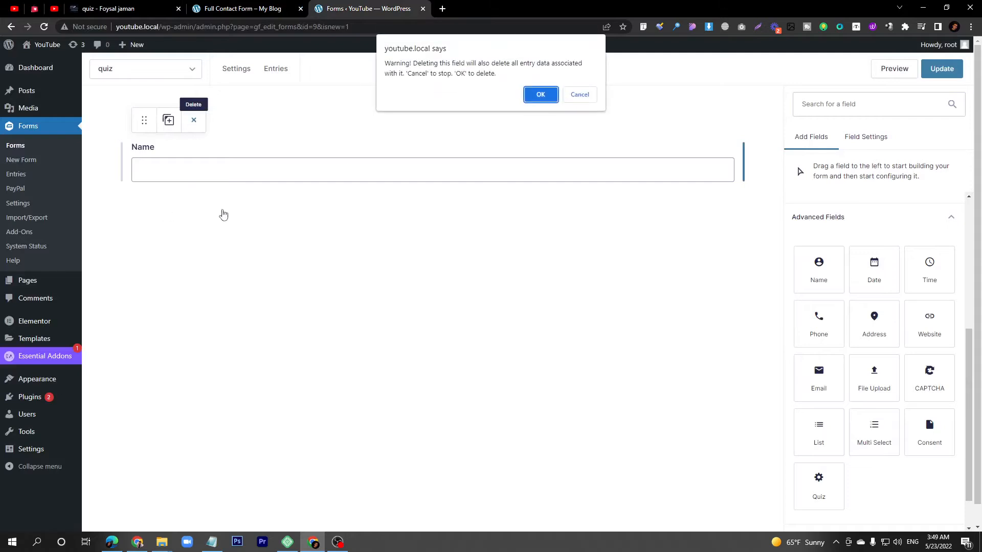
left_click(535, 94)
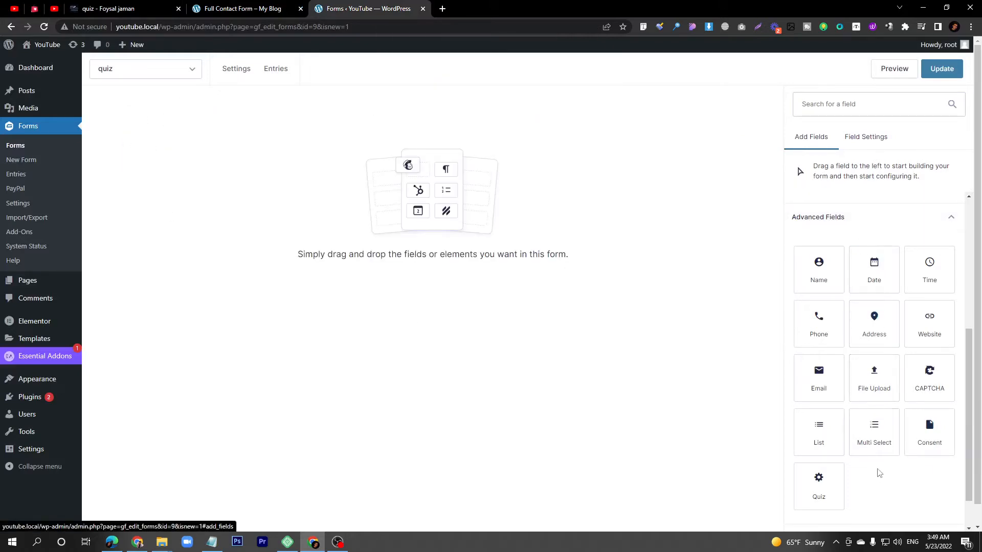
Add a Page field to the empty form and set its pagination progress indicator to Steps
scroll(876, 467, "up", 5)
left_click_drag(819, 421, 313, 168)
left_click(416, 136)
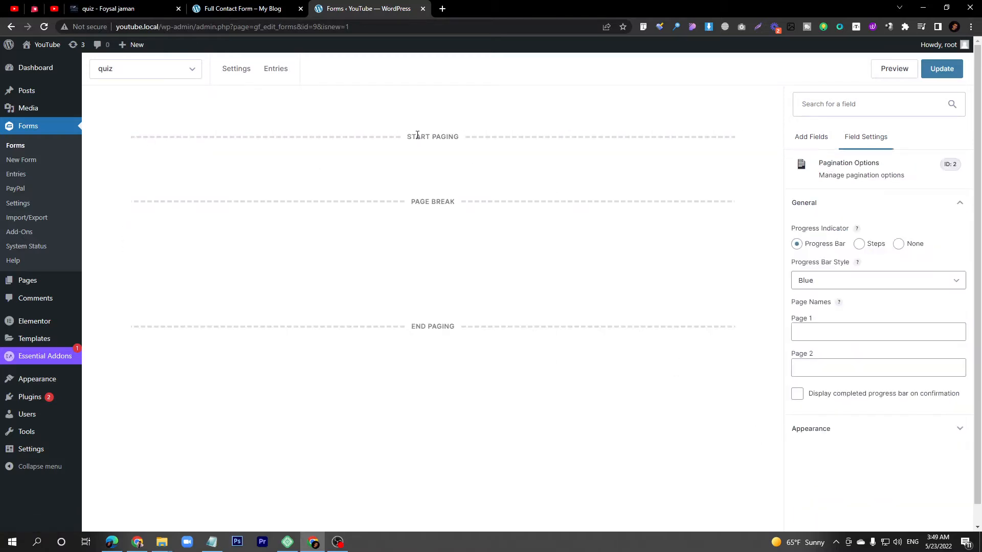
left_click(859, 244)
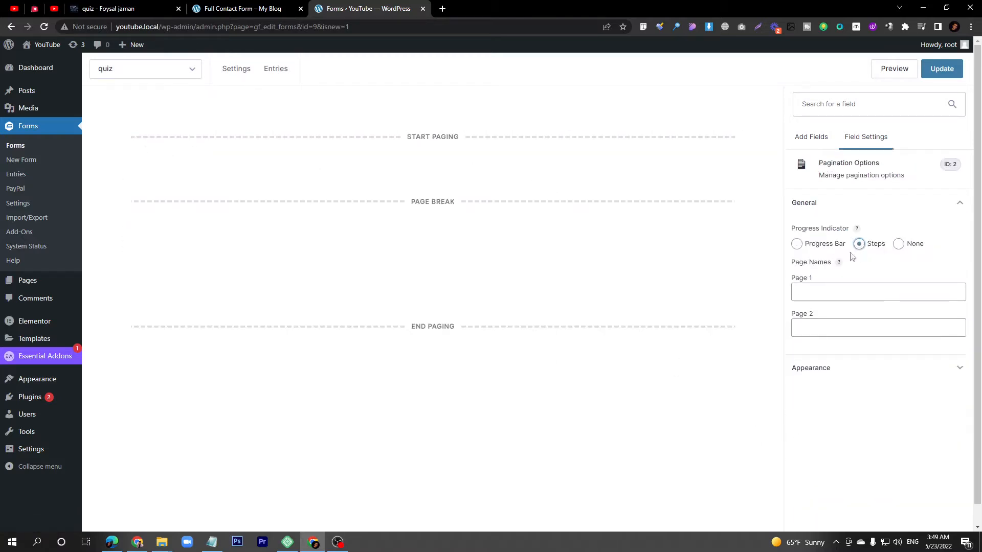
Name page 1 "Personal Info" and page 2 "Quiz" in the pagination options
left_click(813, 294)
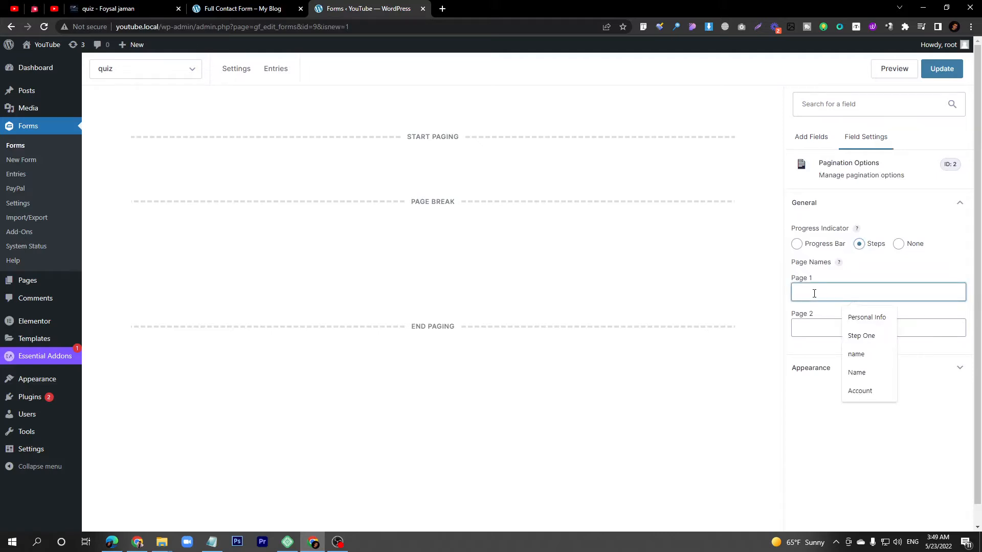
left_click(865, 317)
left_click(845, 331)
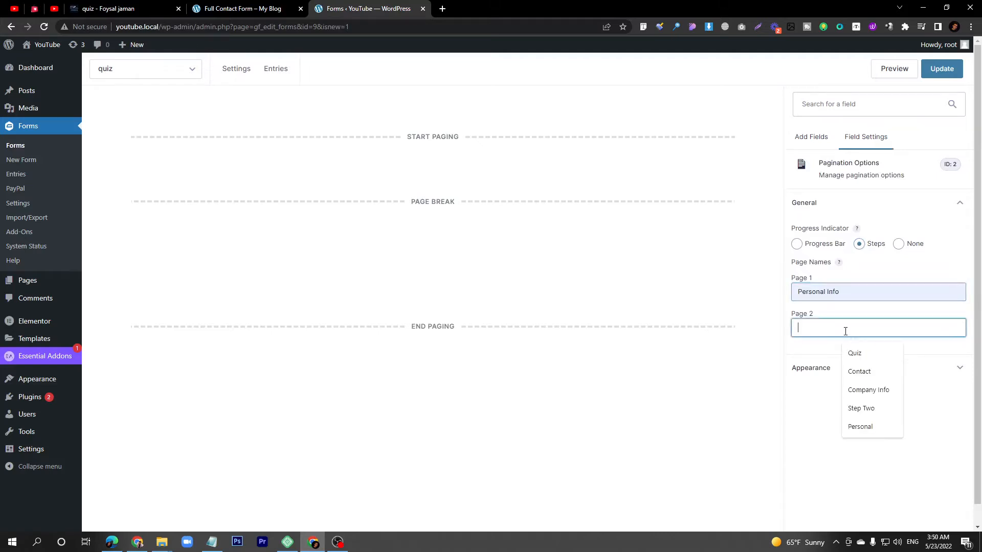
left_click(854, 353)
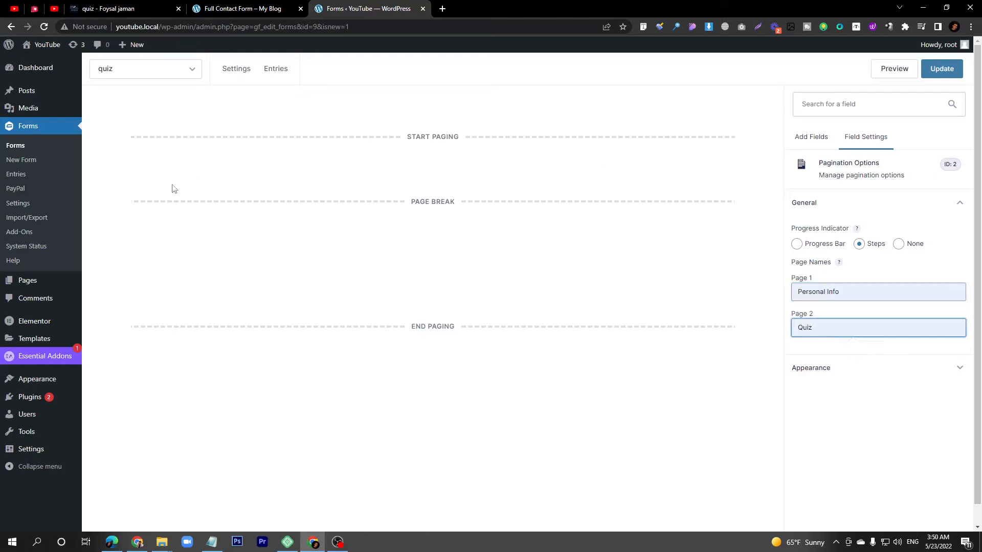
Add a Single Line Text field and a Number field below it on the first page, before the page break
left_click(173, 189)
left_click(808, 140)
left_click_drag(817, 254, 251, 169)
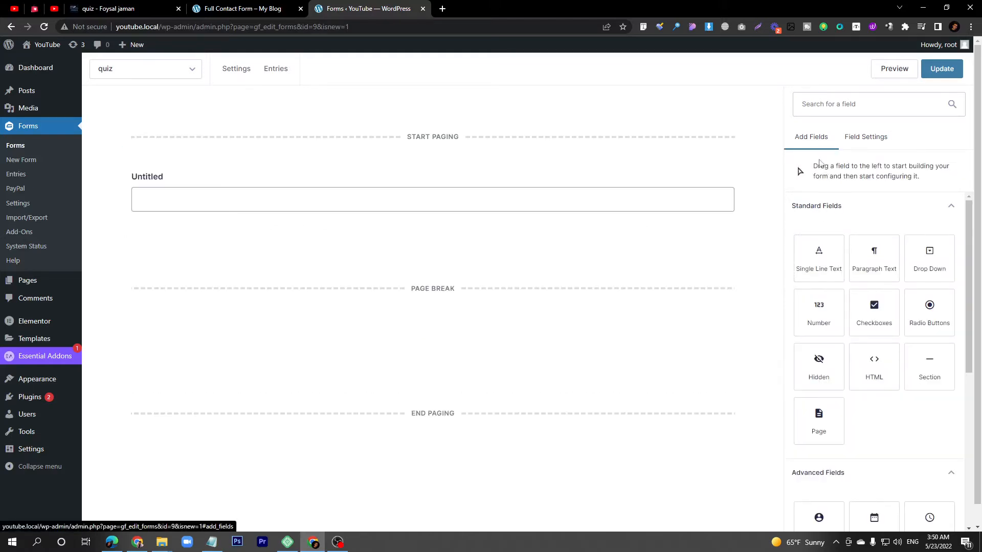
left_click_drag(839, 320, 185, 203)
Label the first page's single line text field "Enter You Name"
left_click(185, 203)
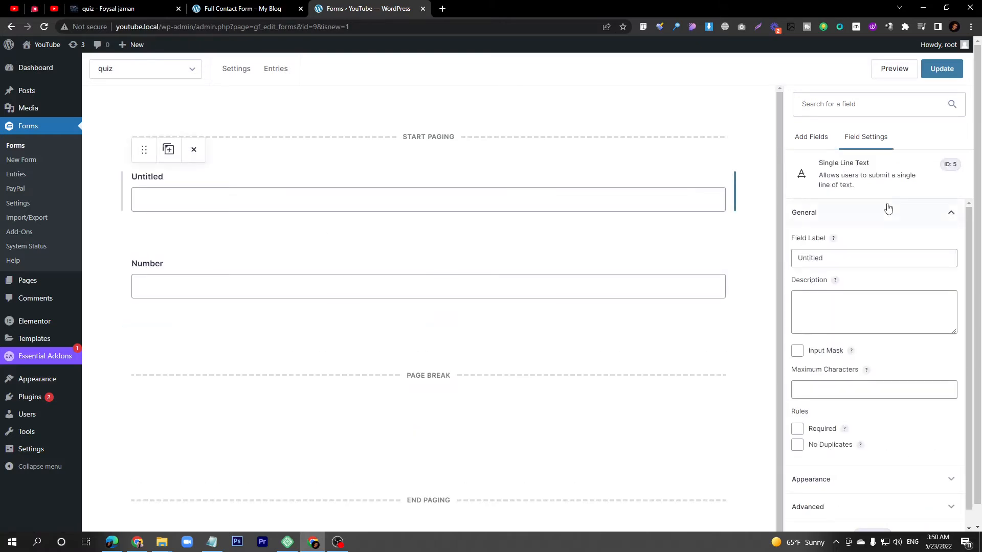
double_click(819, 263)
type("Ent")
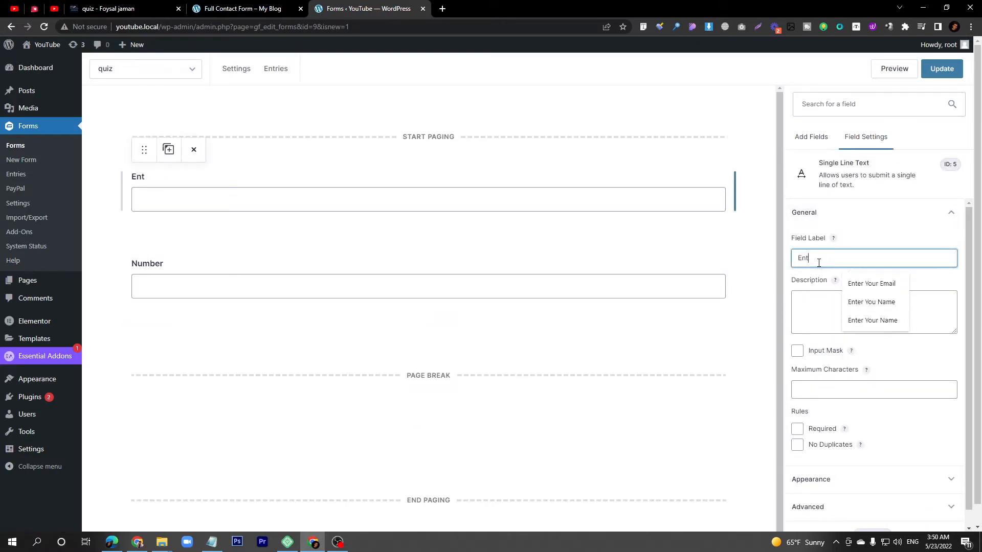
type("er You Name")
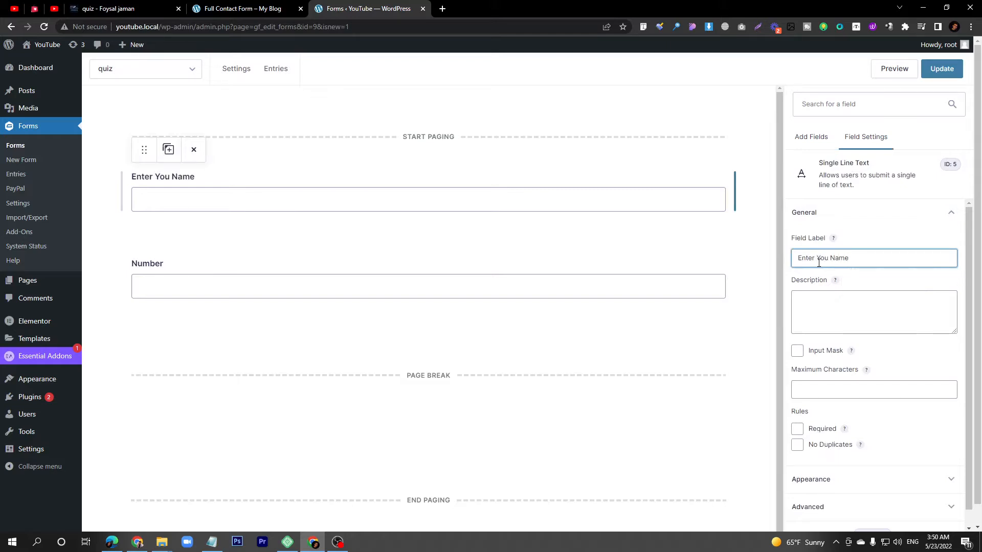
Label the first page's Number field "Roll"
left_click(197, 274)
double_click(880, 248)
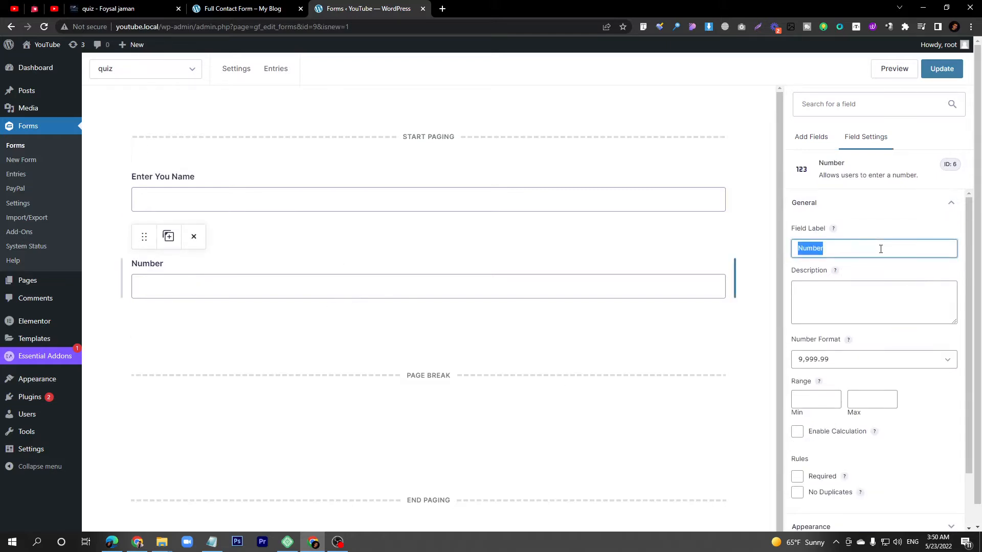
type("Ro")
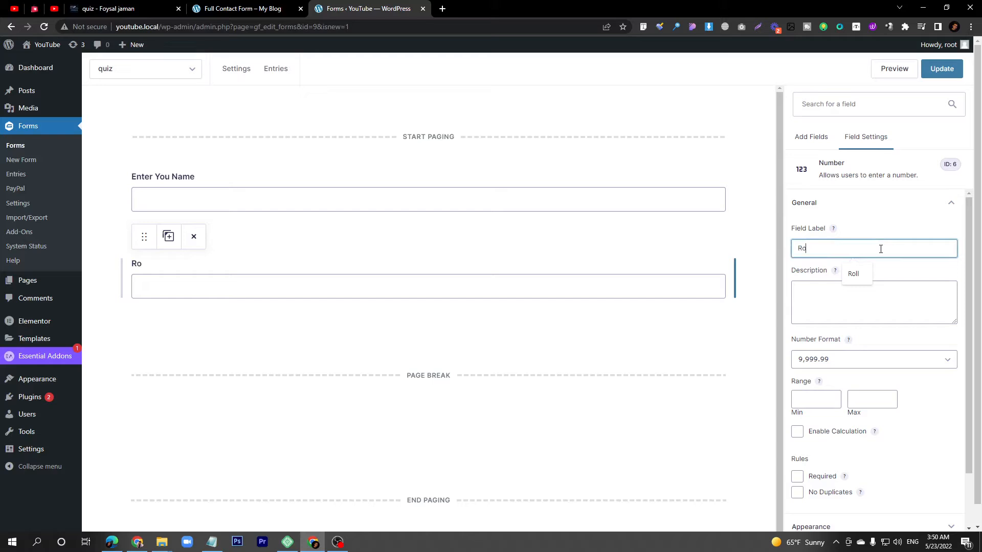
type("ll")
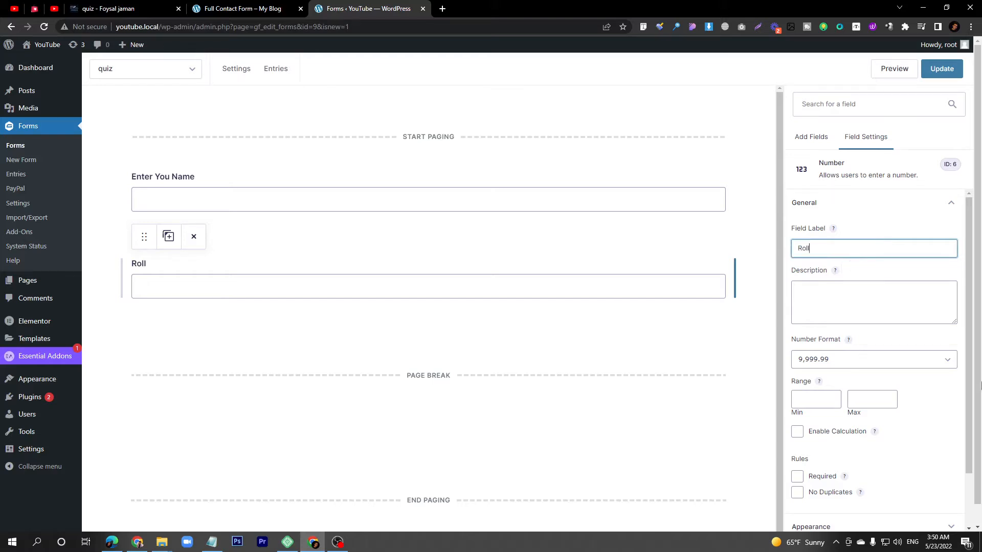
Add a Quiz field to the second page, after the page break
left_click(320, 403)
scroll(870, 422, "down", 5)
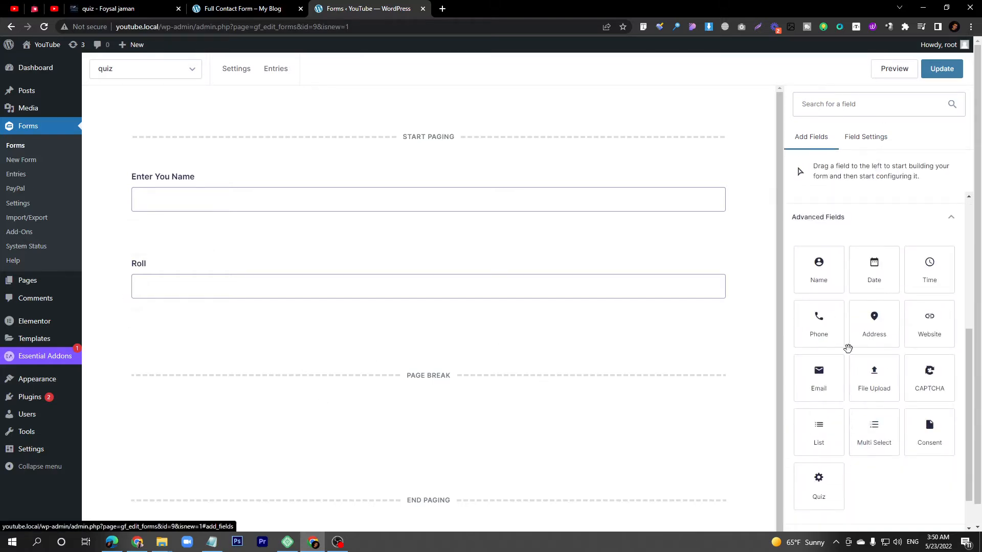
left_click_drag(819, 483, 301, 413)
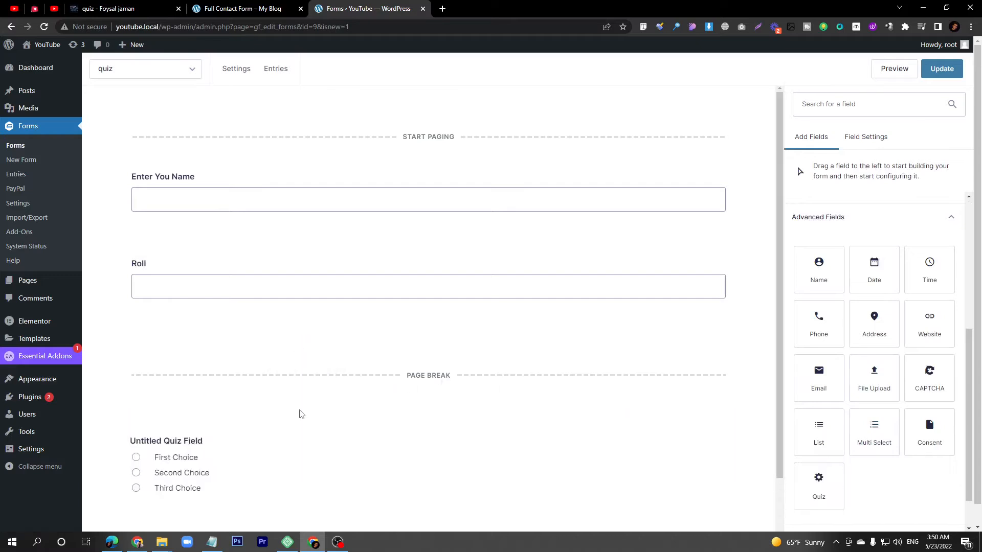
scroll(554, 180, "down", 3)
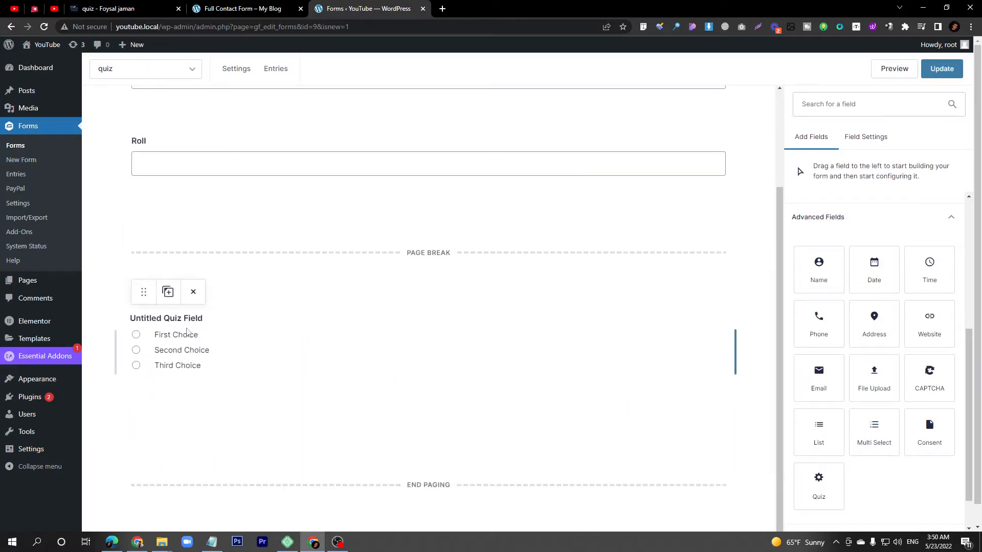
Copy "বাংলাদেশের জাতীয় ফলের নাম কি" from the Notepad notes and set it as the new Quiz field's question
left_click(178, 326)
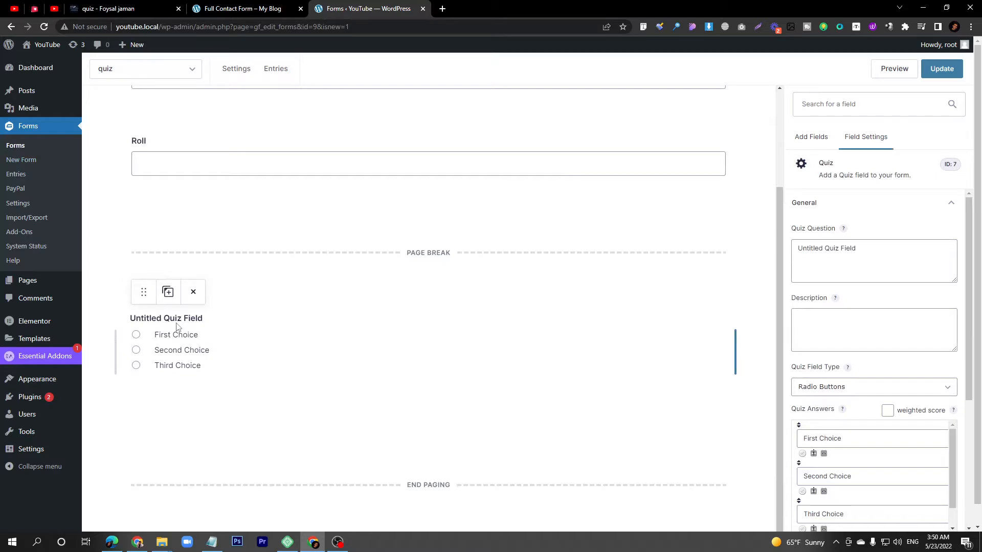
left_click(212, 542)
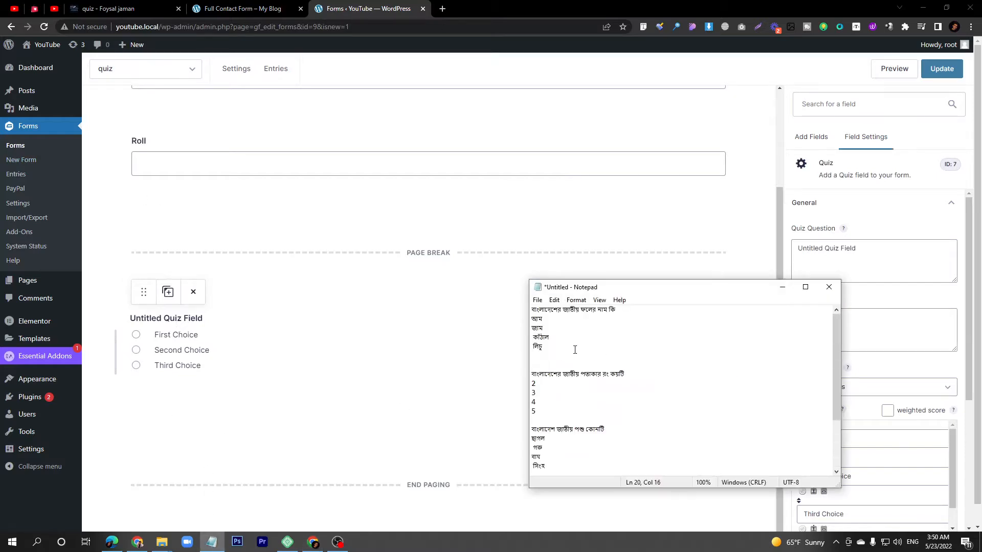
left_click_drag(621, 310, 531, 312)
key("ctrl+c")
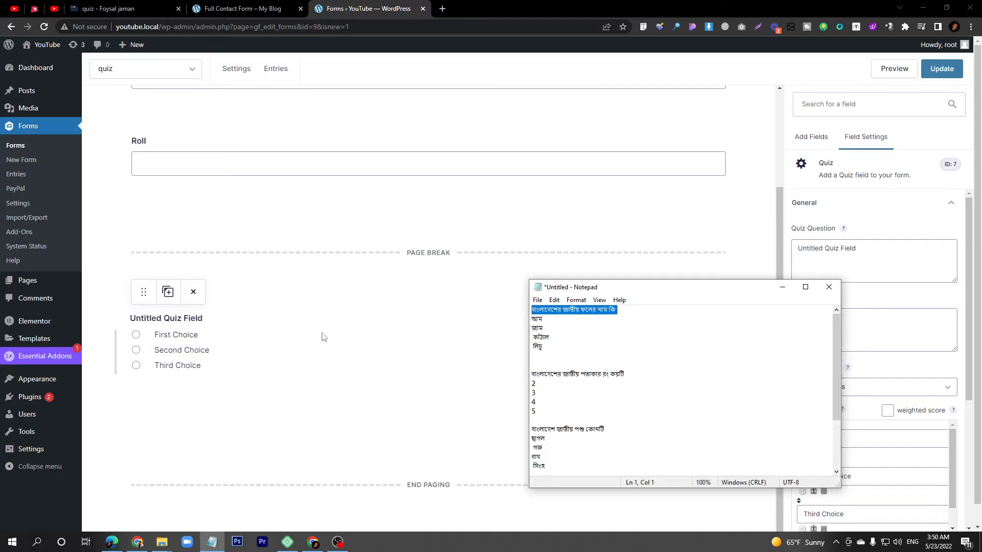
left_click(183, 326)
triple_click(883, 250)
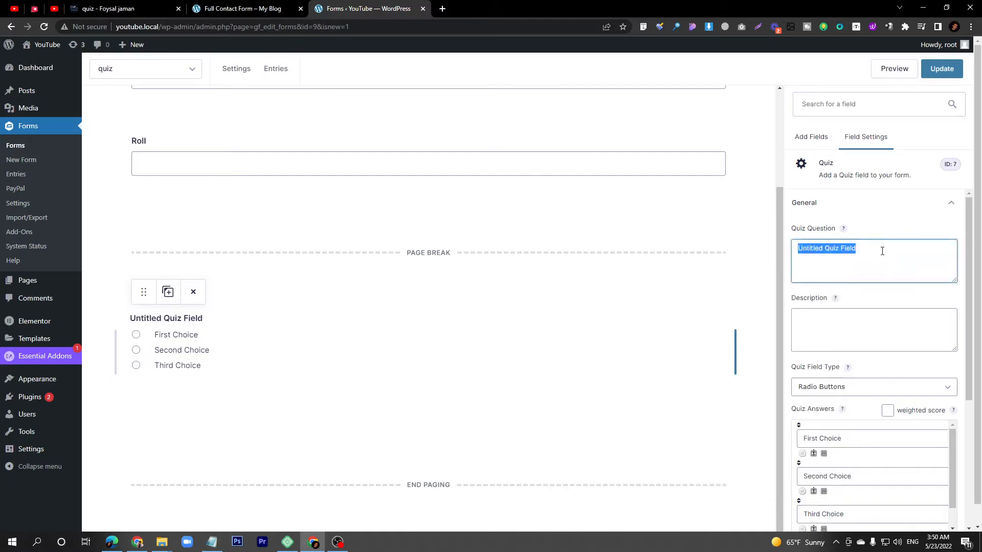
key("ctrl+v")
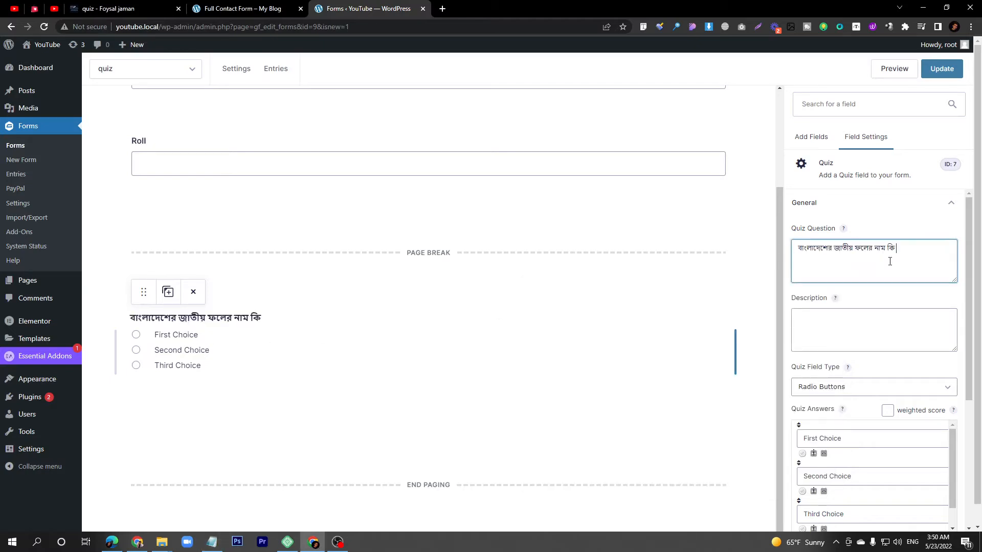
Copy "আম" from the Notepad notes and use it as the fruit question's first answer
left_click(212, 542)
double_click(541, 319)
key("ctrl+c")
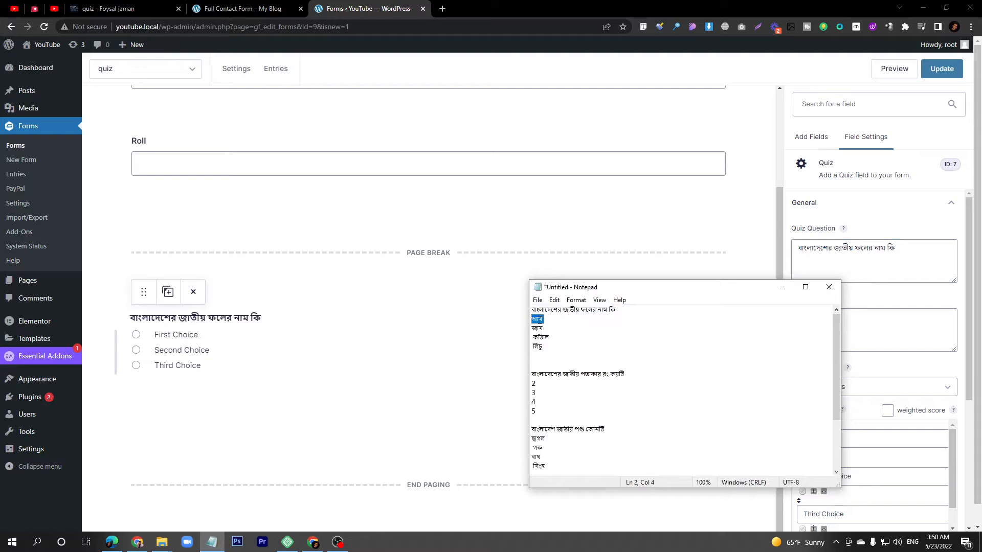
left_click_drag(747, 289, 591, 278)
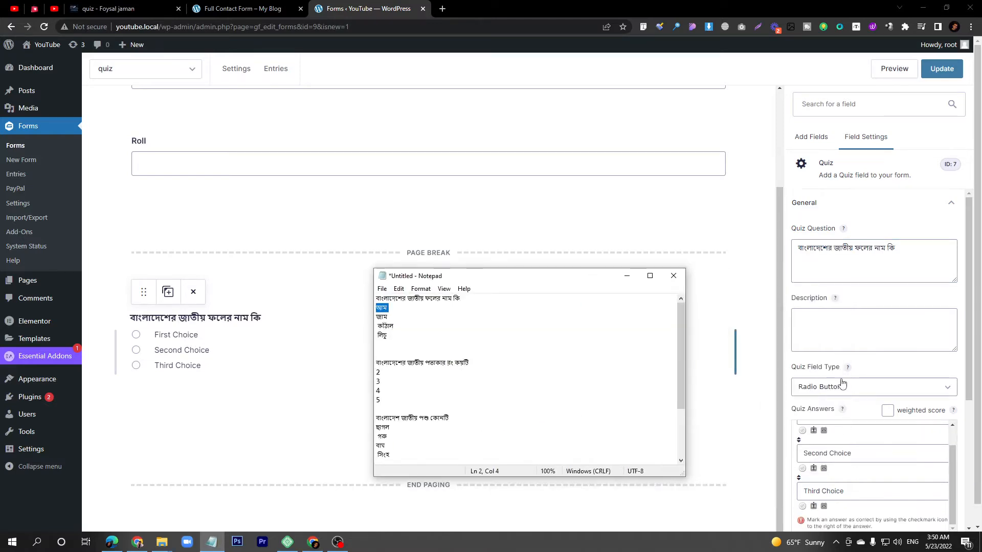
scroll(843, 384, "down", 4)
triple_click(852, 234)
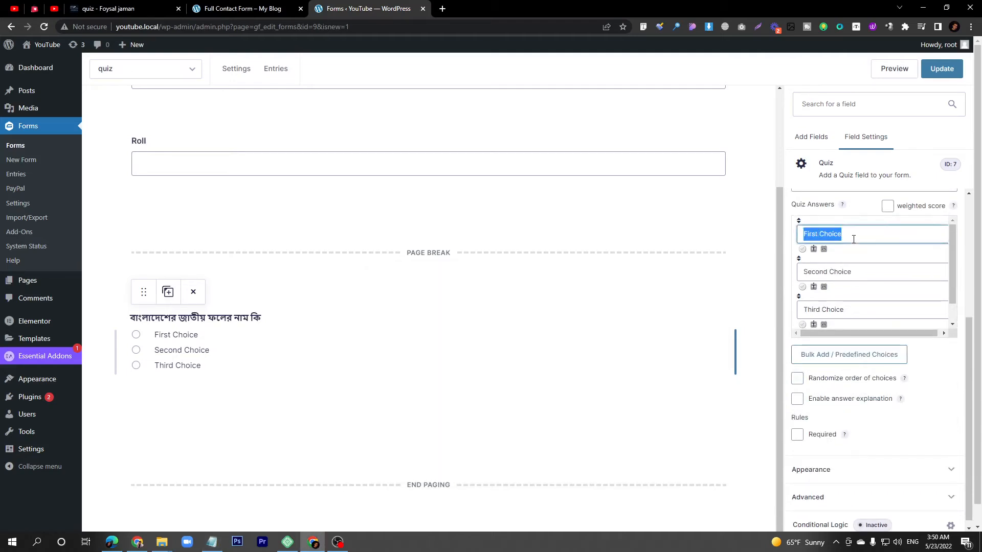
key("ctrl+v")
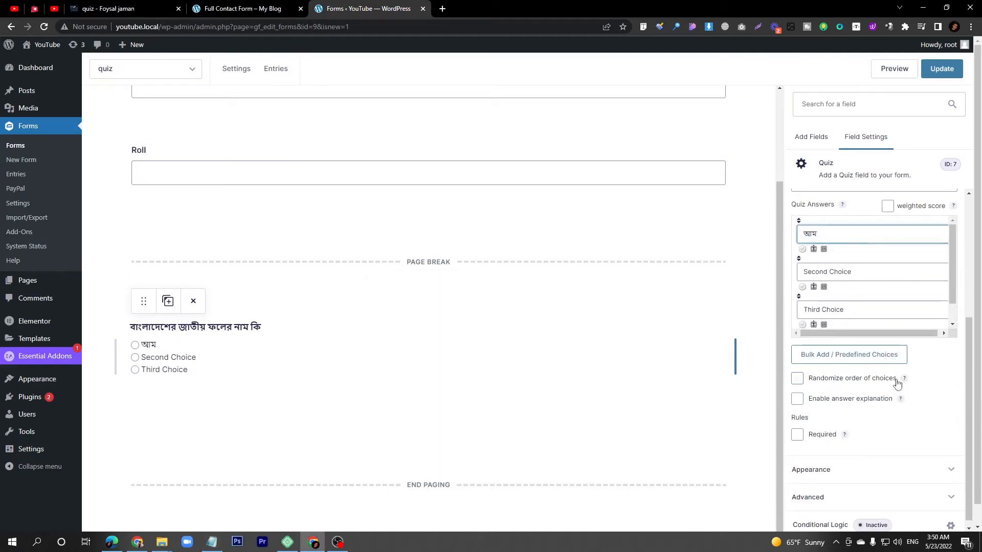
Replace the fruit question's second answer with "জাম", copied from the Notepad notes
left_click(212, 542)
left_click(377, 317)
double_click(381, 317)
key("ctrl+c")
triple_click(852, 272)
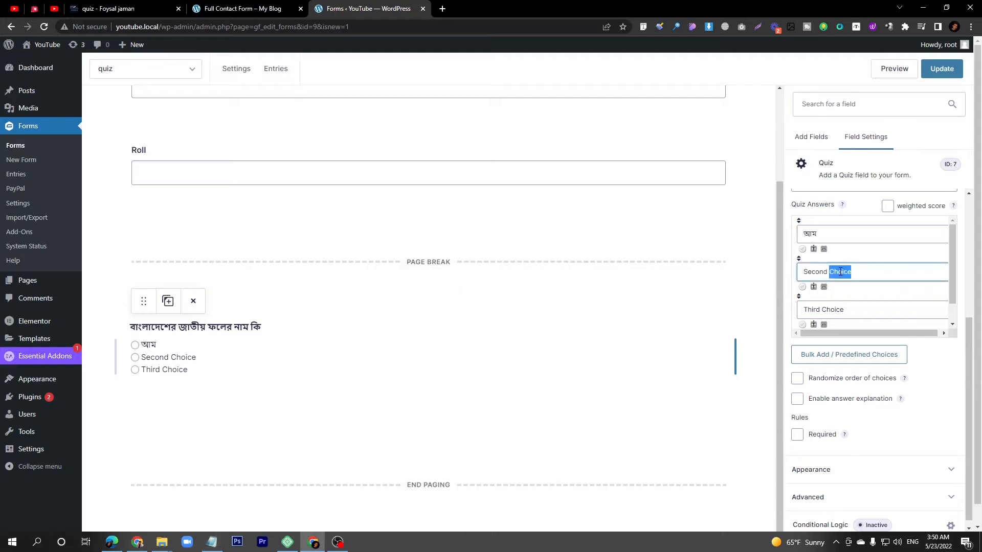
key("ctrl+v")
Replace the fruit question's third answer with "কাঁঠাল", copied from the Notepad notes
left_click(212, 542)
double_click(385, 326)
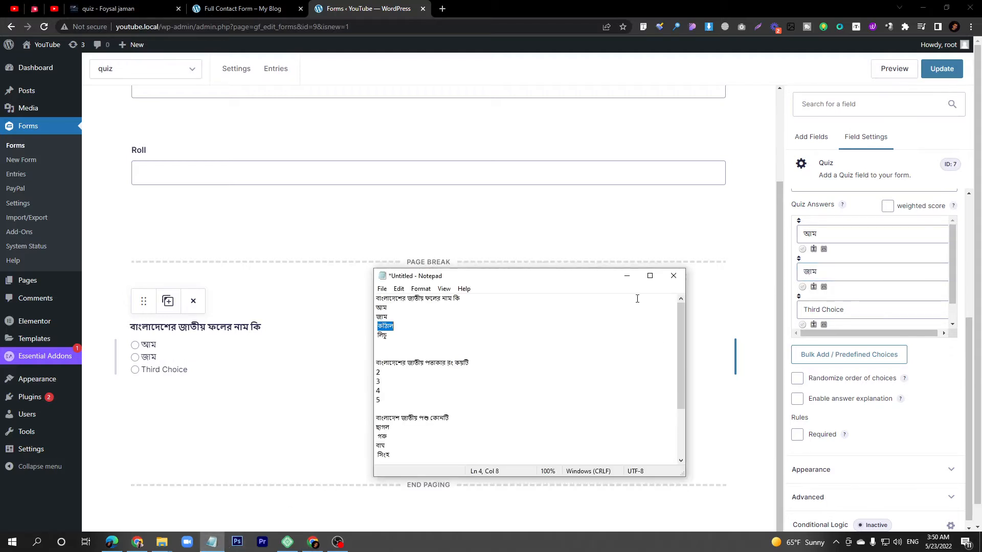
key("ctrl+c")
triple_click(825, 310)
key("ctrl+v")
Add a fourth answer choice "লিচু" below "কাঁঠাল" in the fruit question
left_click(211, 542)
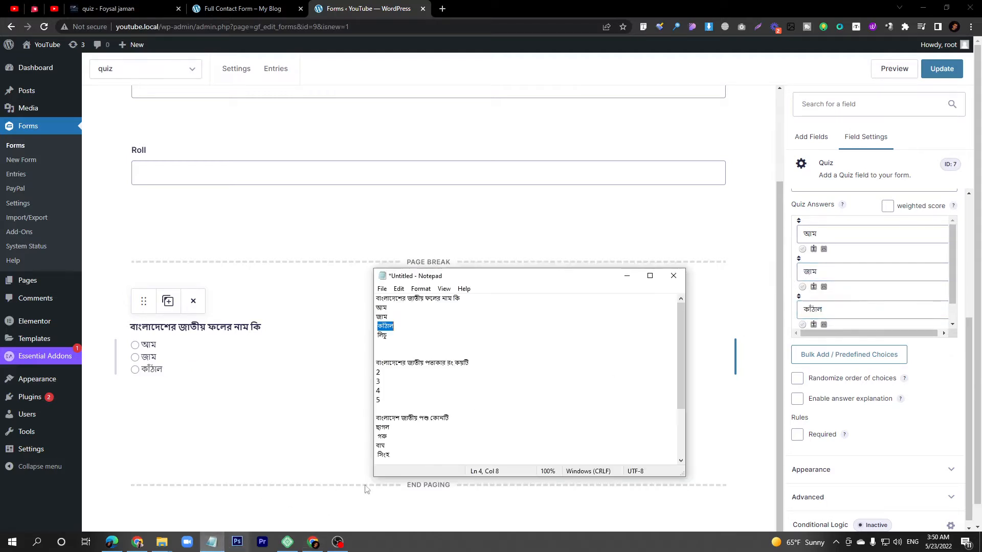
left_click(381, 336)
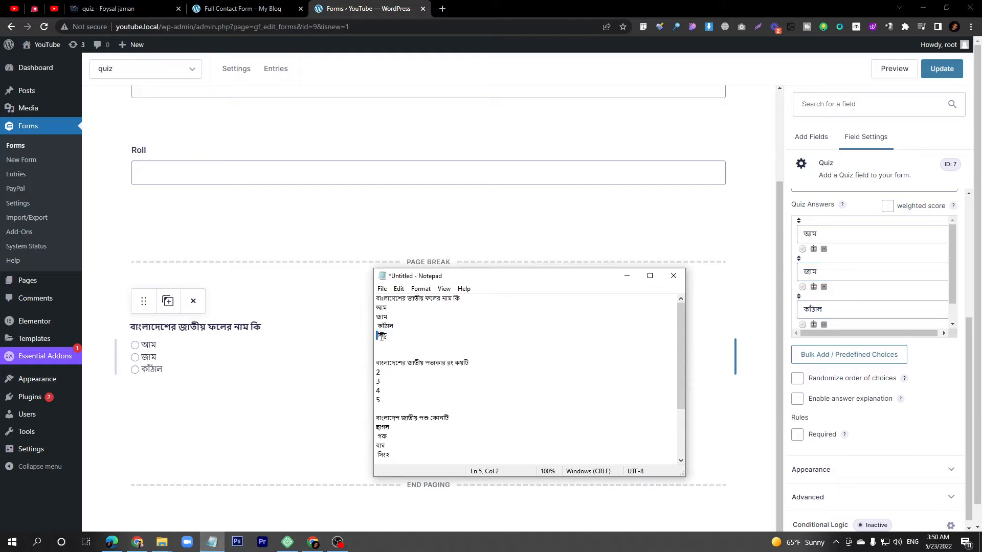
double_click(381, 336)
left_click(825, 310)
scroll(839, 294, "down", 1)
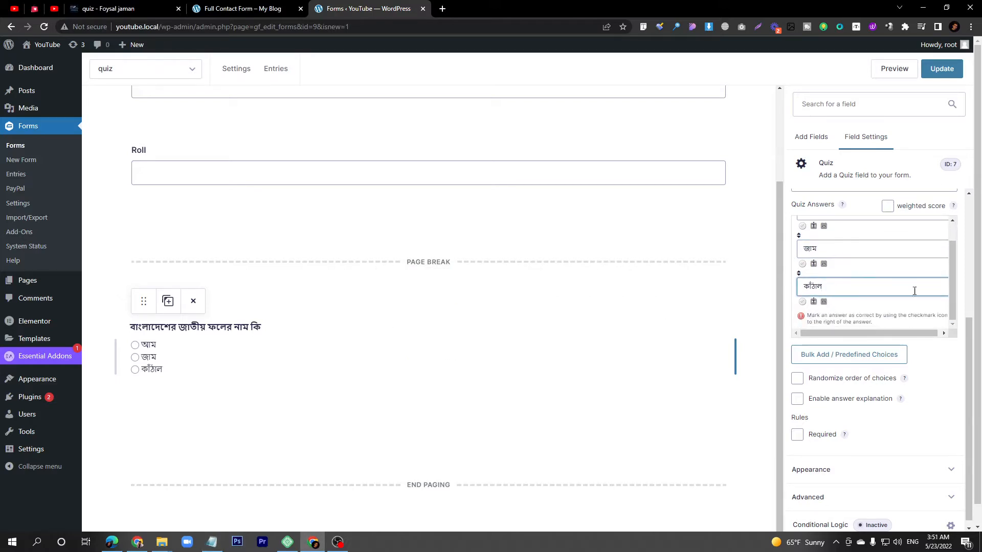
scroll(869, 276, "up", 1)
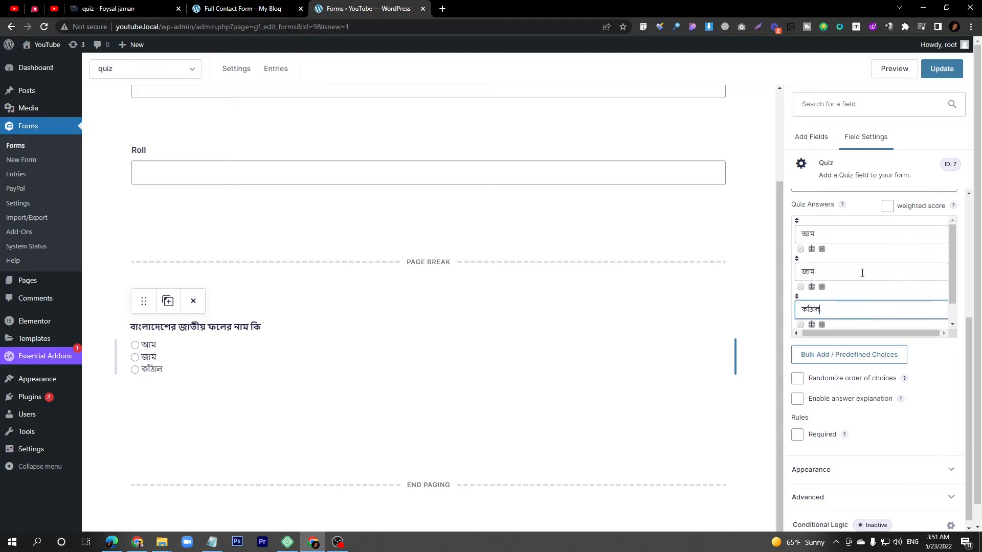
scroll(862, 274, "down", 1)
left_click(812, 302)
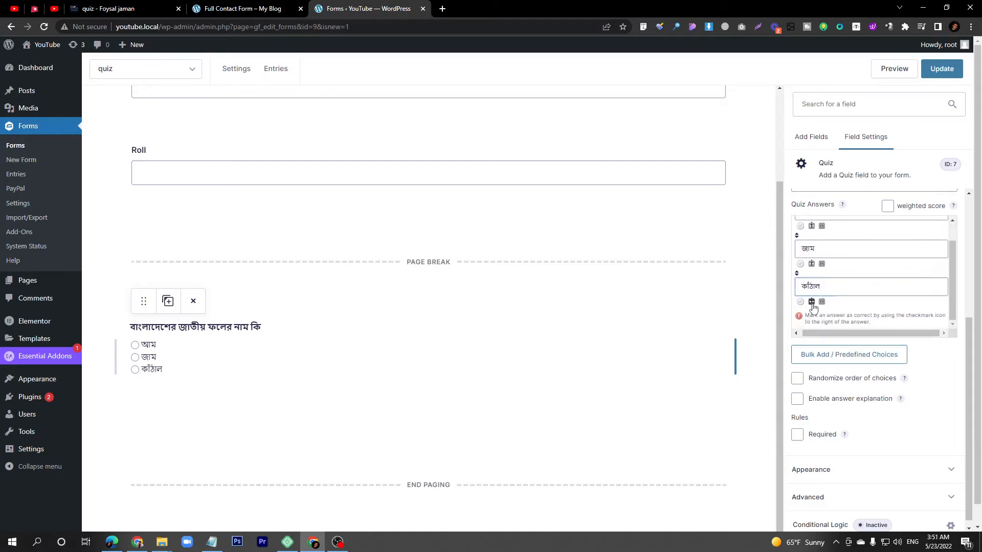
scroll(834, 292, "down", 1)
left_click(837, 285)
type("লিচু")
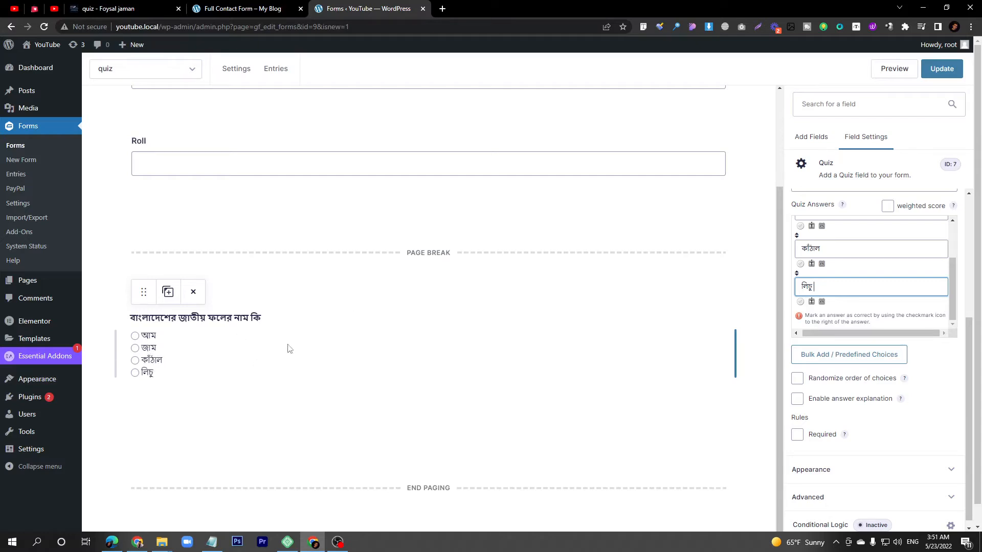
left_click(221, 361)
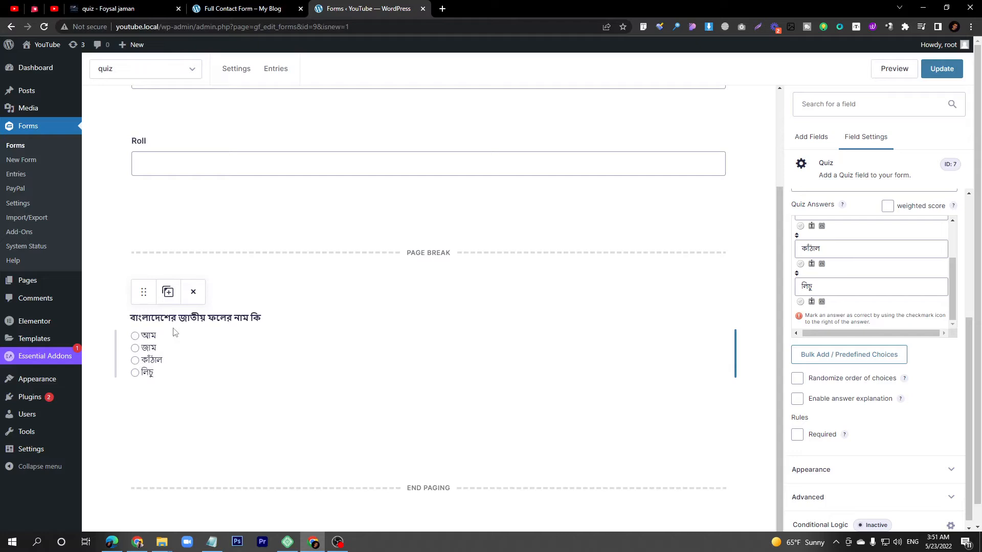
scroll(179, 307, "up", 3)
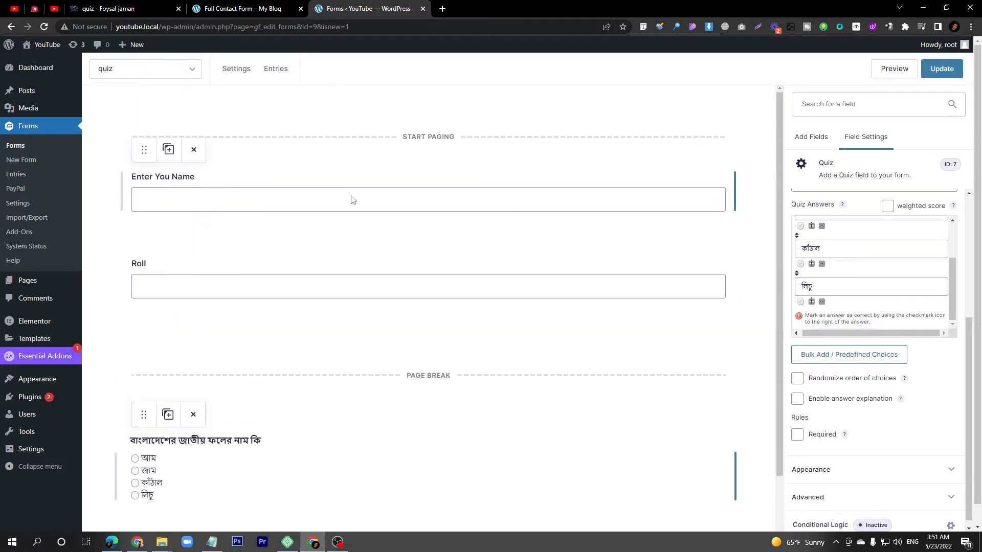
scroll(412, 211, "down", 3)
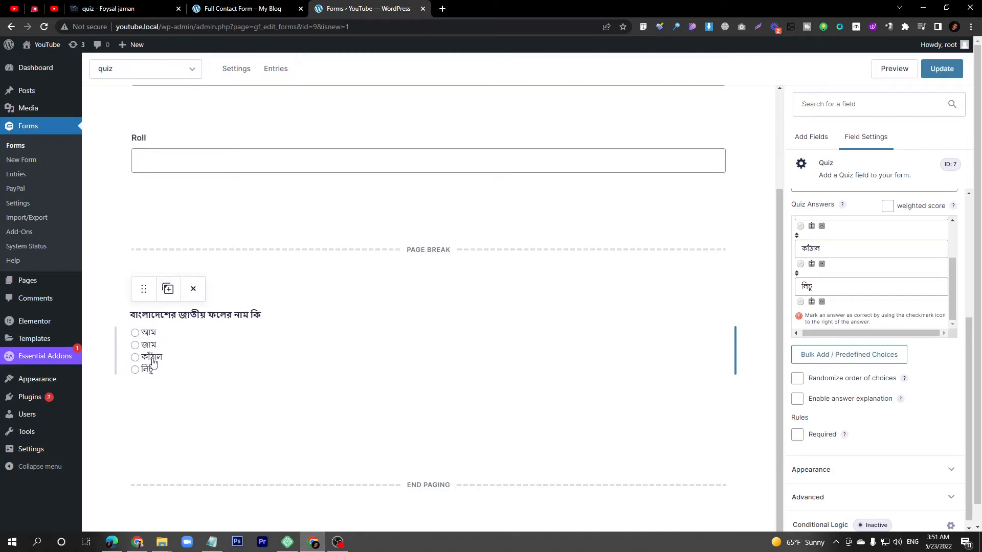
scroll(875, 241, "up", 3)
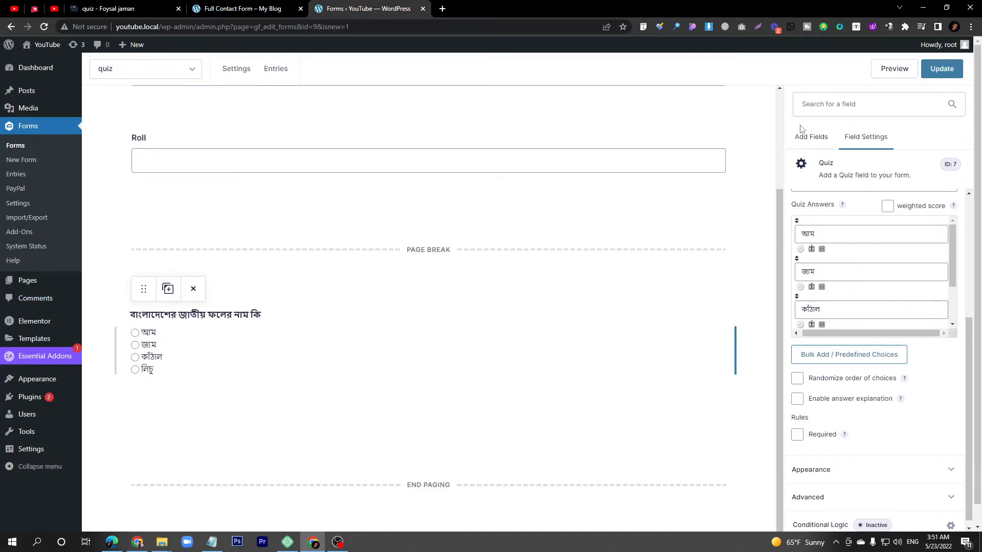
Add another Page field below the fruit question, before the end of paging
left_click(804, 147)
scroll(819, 430, "up", 4)
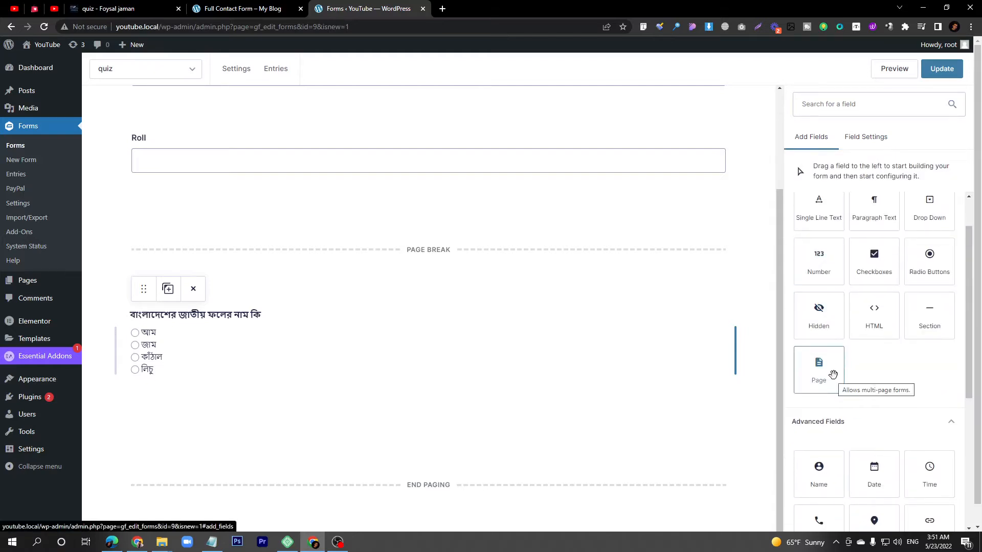
left_click_drag(833, 376, 331, 412)
scroll(333, 412, "down", 2)
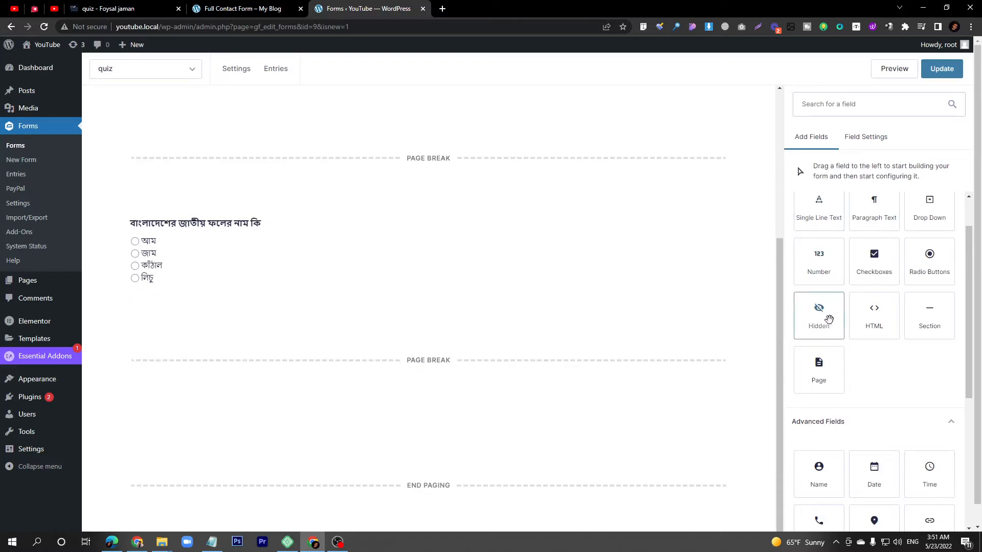
Add a Quiz field from the advanced fields to the third page, after the second page break
left_click(850, 423)
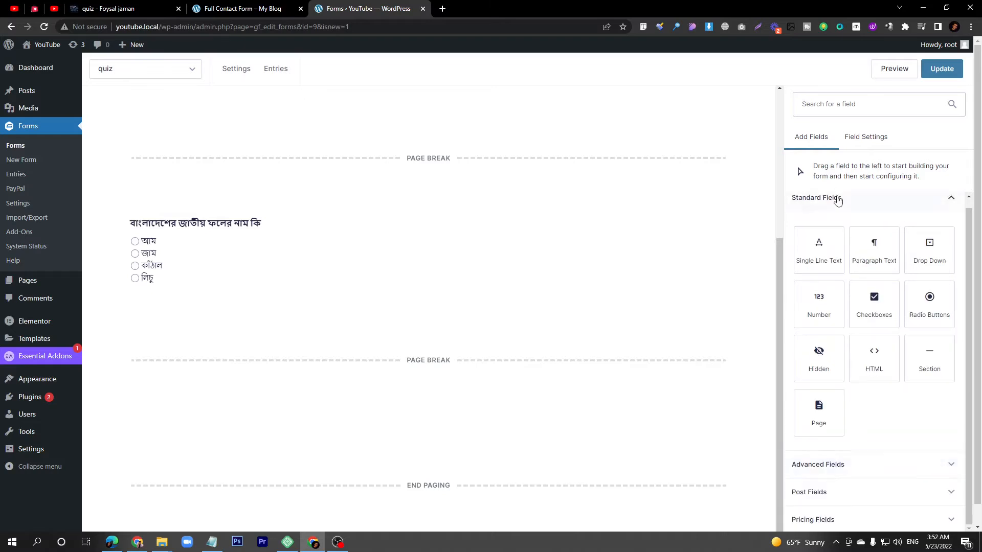
left_click(838, 199)
left_click(844, 232)
left_click_drag(813, 442, 397, 393)
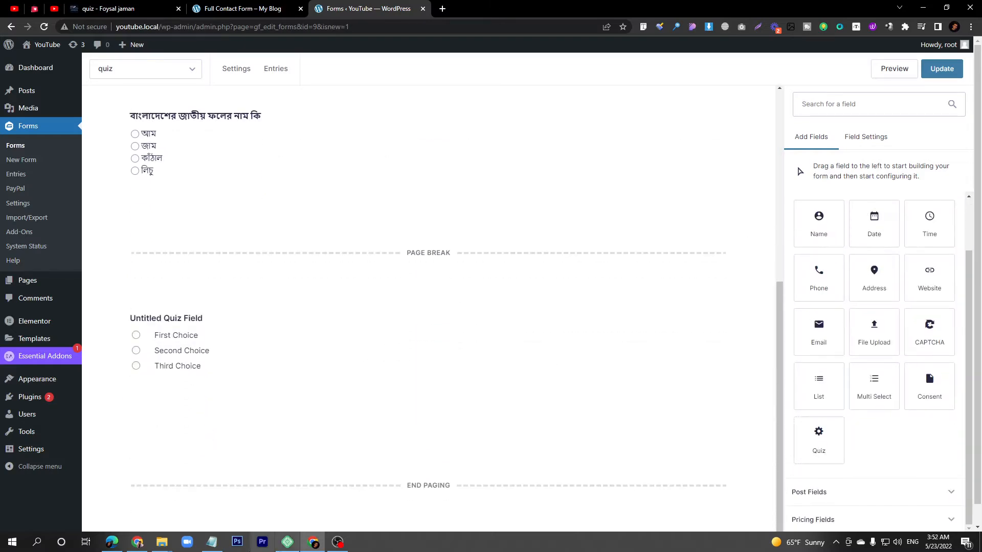
Copy "বাংলাদেশের জাতীয় পতাকার রং কয়টি" from the Notepad notes and set it as the third page's quiz question
left_click(212, 542)
left_click_drag(483, 361, 375, 363)
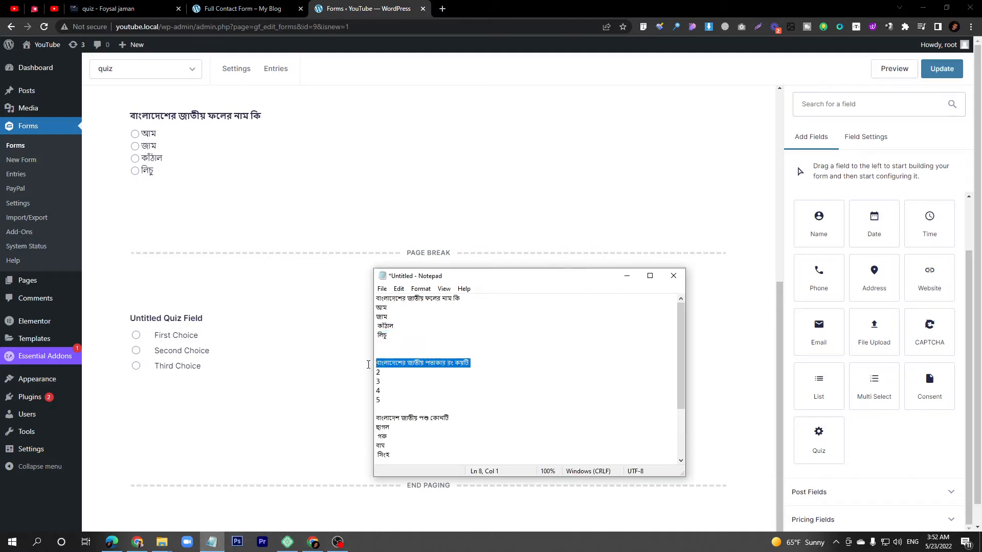
left_click(191, 352)
scroll(857, 248, "up", 5)
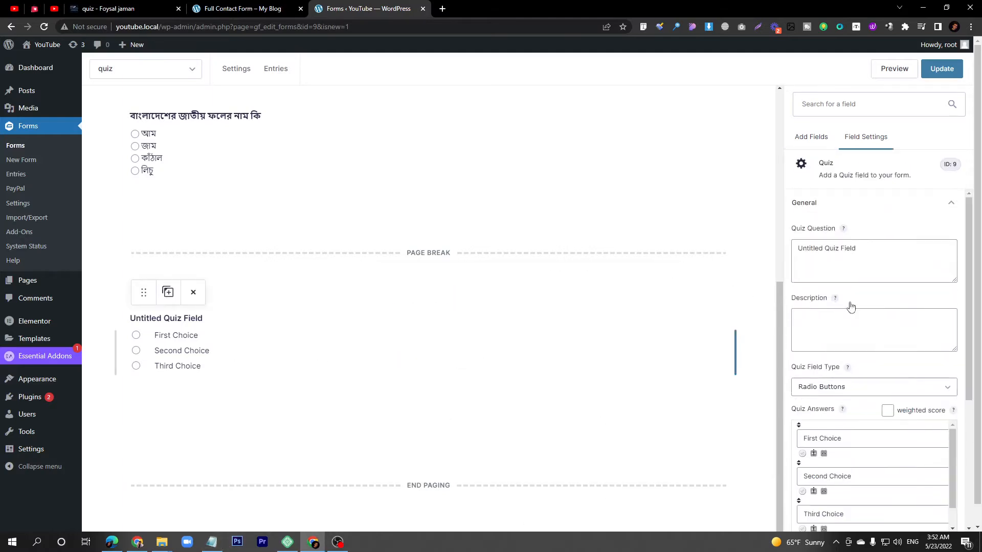
triple_click(864, 250)
key("ctrl+v")
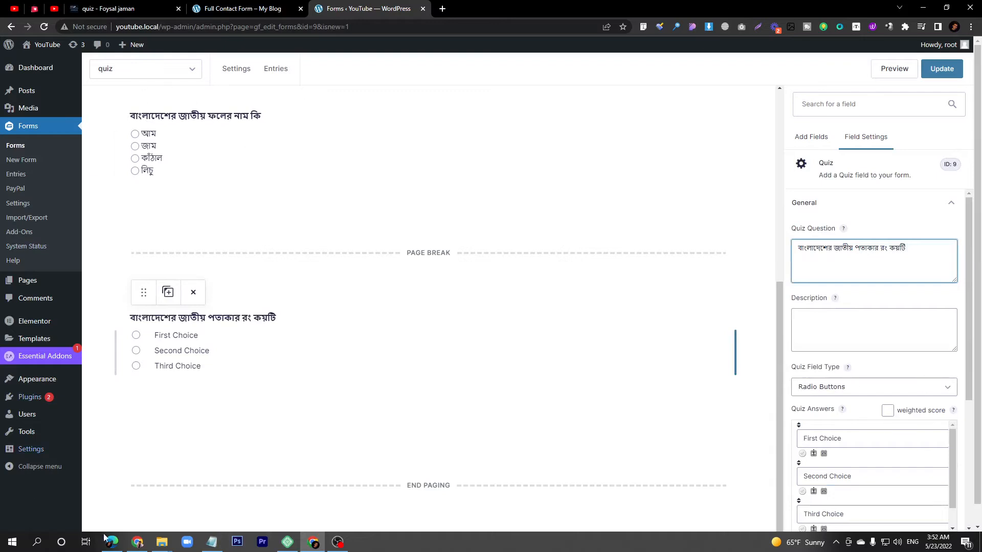
Copy "2" from the Notepad notes and set it as the flag question's first answer choice
left_click(212, 542)
left_click_drag(381, 373, 375, 372)
key("ctrl+c")
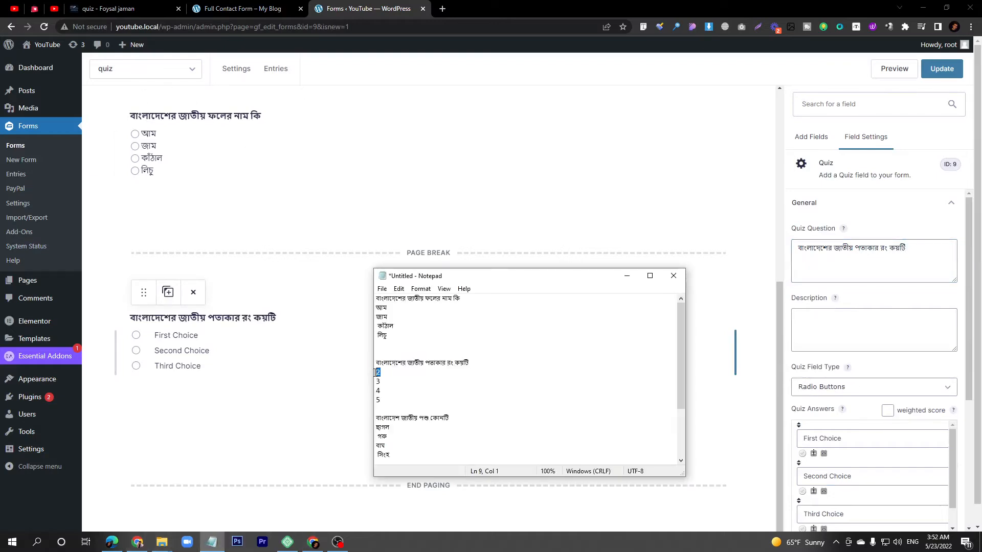
left_click(818, 325)
triple_click(840, 440)
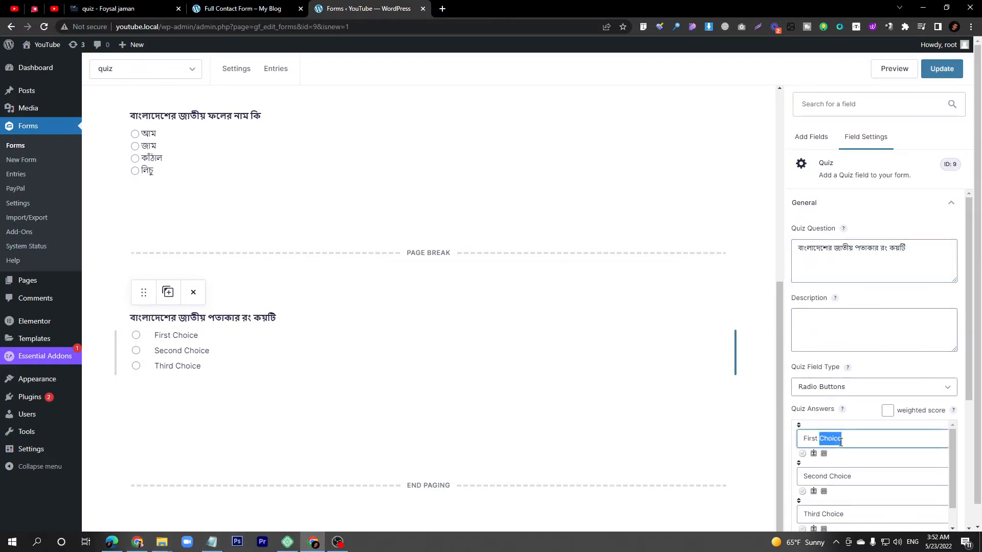
key("ctrl+v")
scroll(839, 440, "down", 1)
Set the flag question's second answer choice to "3", copied from the Notepad notes, and the third to "4"
left_click(211, 542)
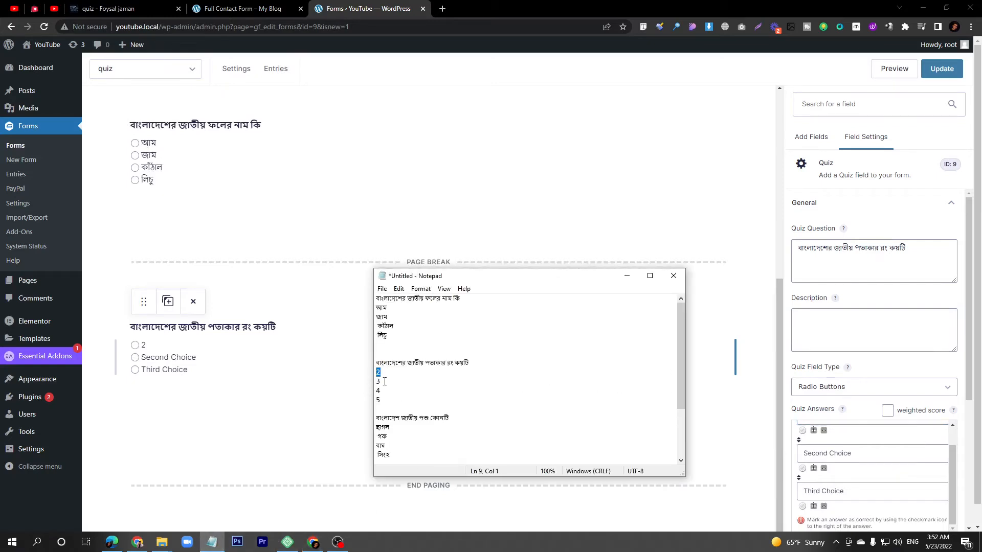
left_click_drag(384, 382, 375, 381)
key("ctrl+c")
scroll(856, 438, "up", 1)
triple_click(855, 474)
key("ctrl+v")
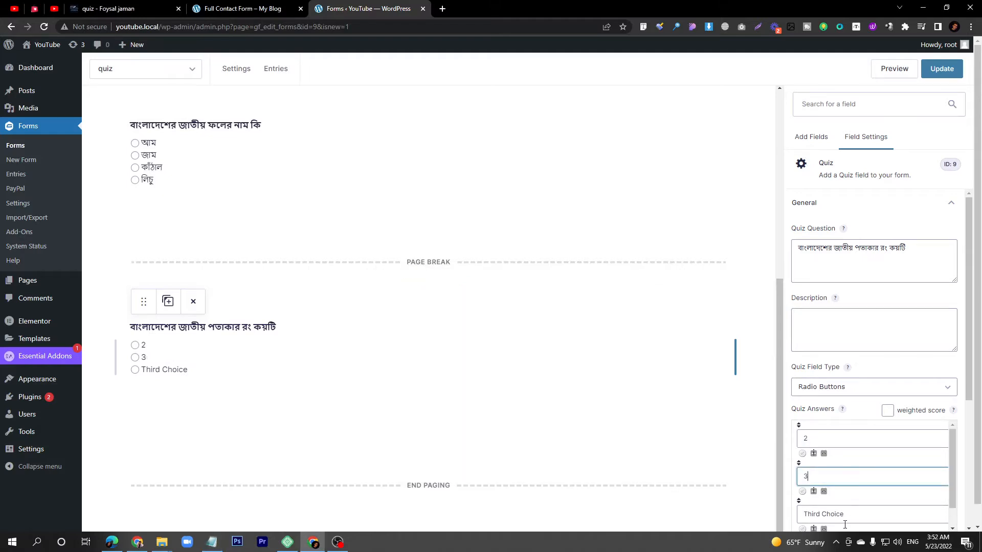
triple_click(851, 517)
type("4")
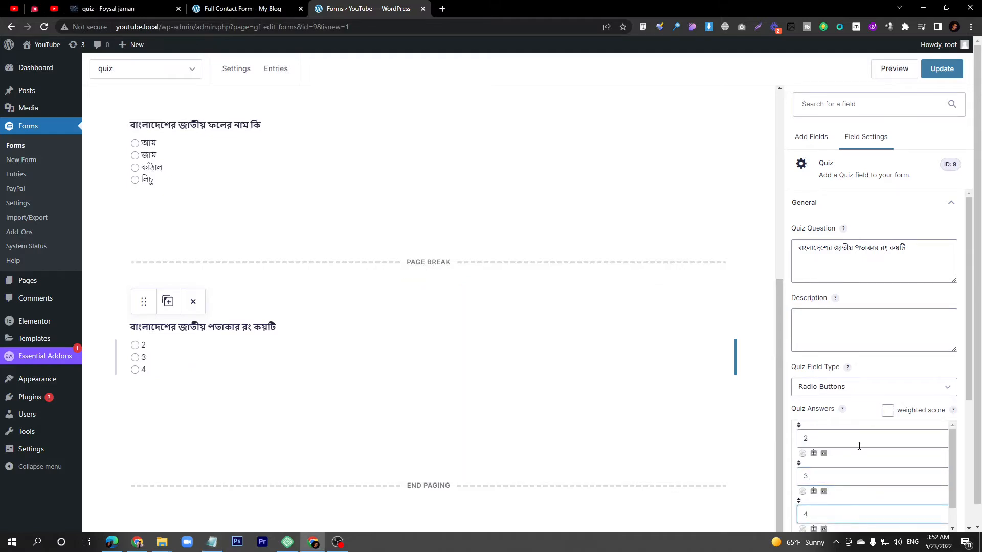
scroll(859, 445, "down", 1)
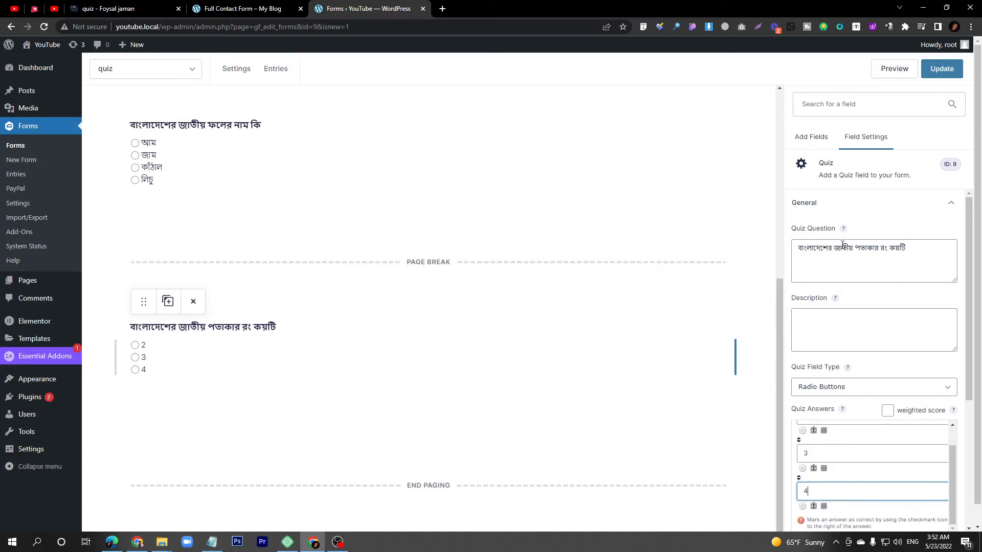
Add another Page field below the flag question and place a Quiz field on the new fourth page
left_click(836, 209)
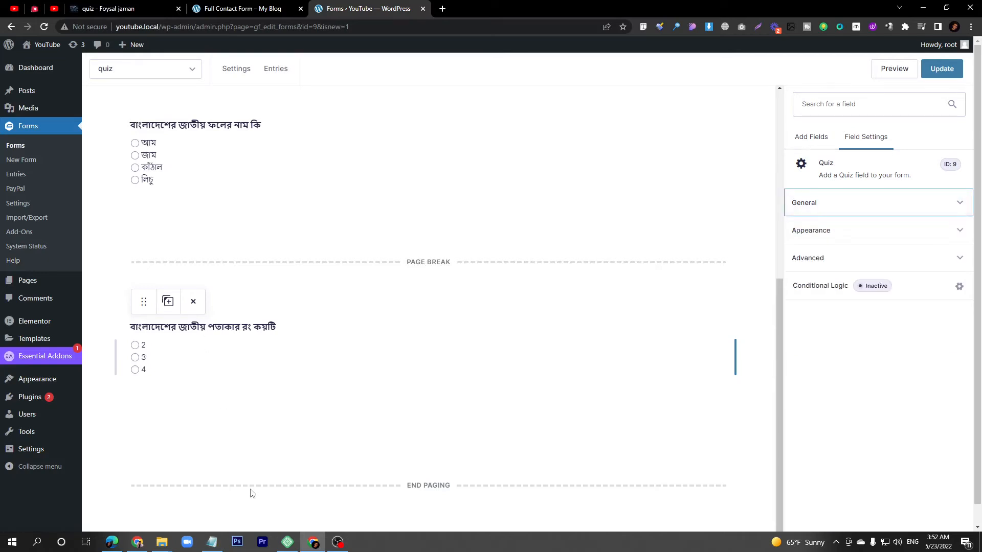
left_click(837, 137)
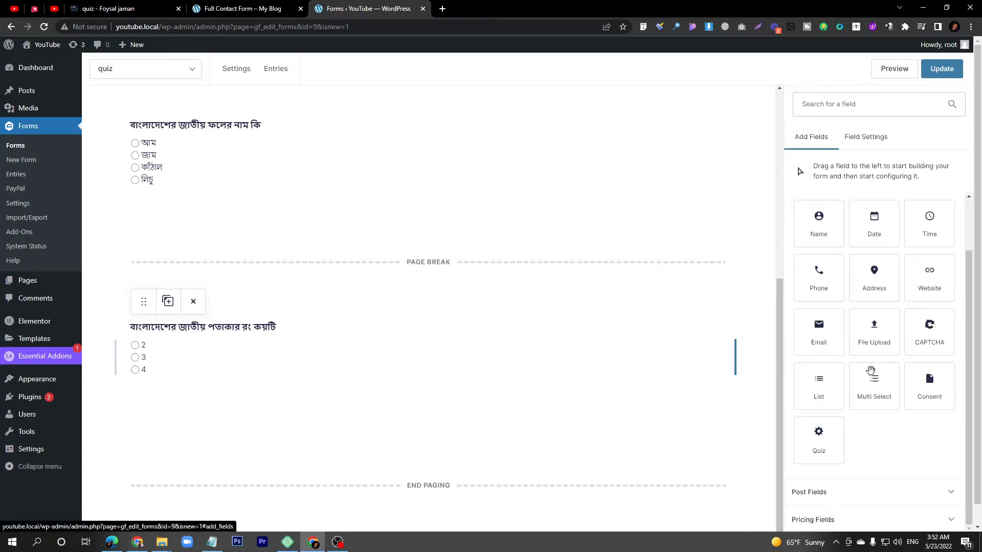
left_click(843, 206)
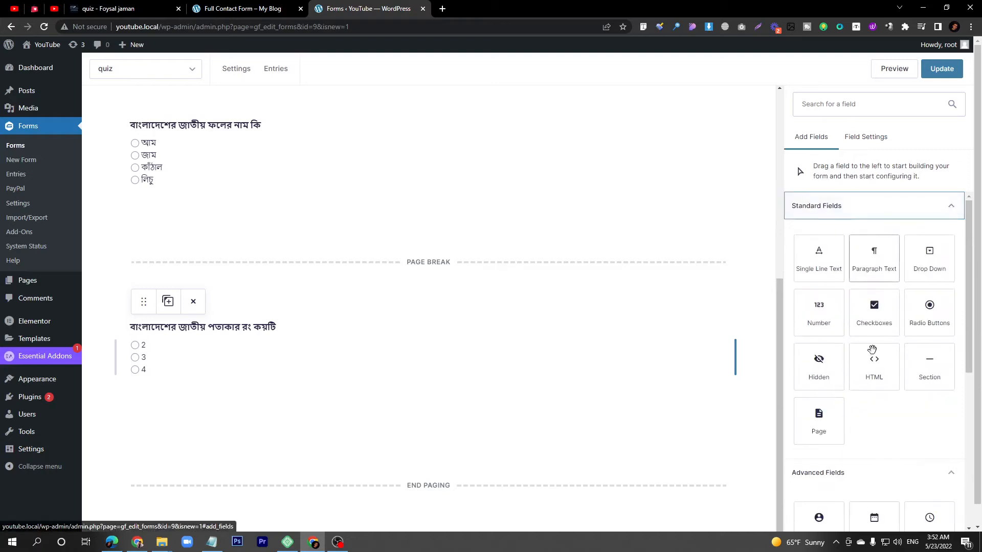
left_click_drag(829, 413, 240, 417)
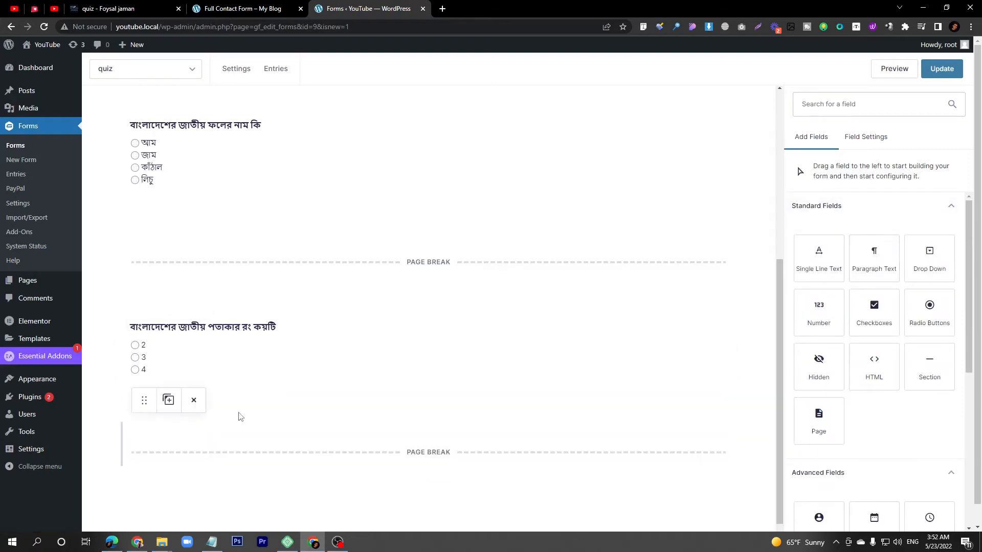
left_click(809, 143)
scroll(852, 467, "down", 5)
left_click_drag(819, 442, 269, 392)
Copy "বাংলাদেশ জাতীয় পশু কোনটি" from the Notepad notes and set it as the fourth page's quiz question
left_click(213, 543)
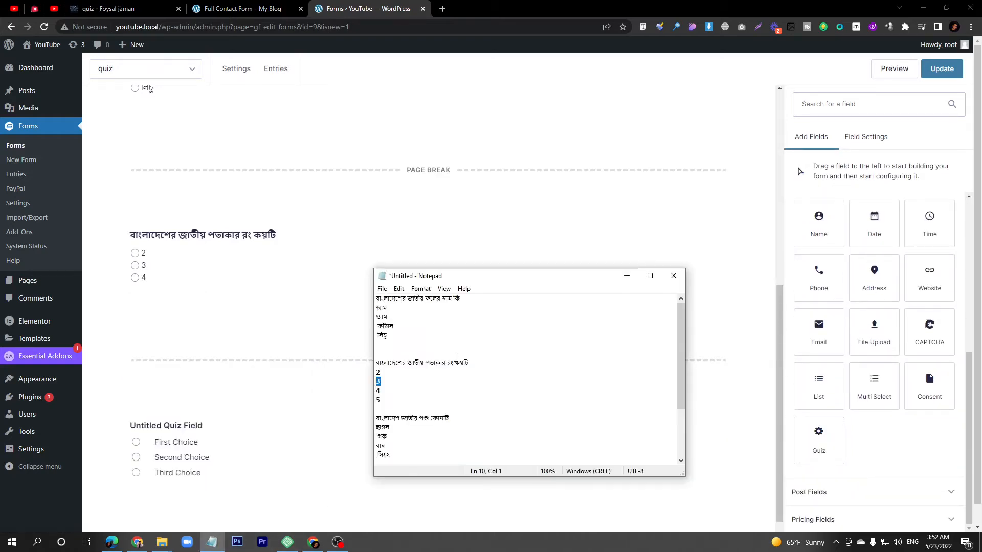
left_click_drag(455, 415, 352, 417)
key("ctrl+c")
left_click(317, 394)
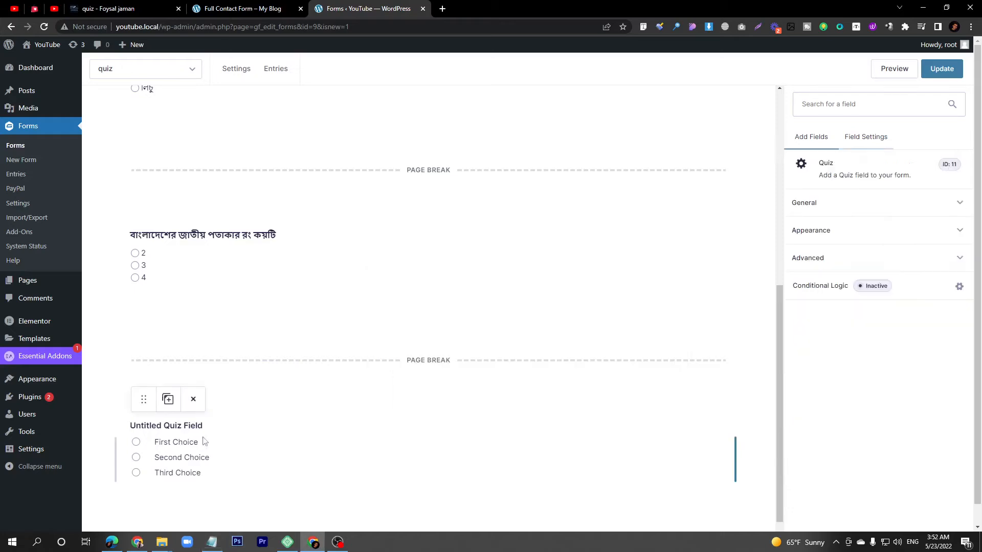
left_click(837, 210)
triple_click(870, 261)
key("ctrl+v")
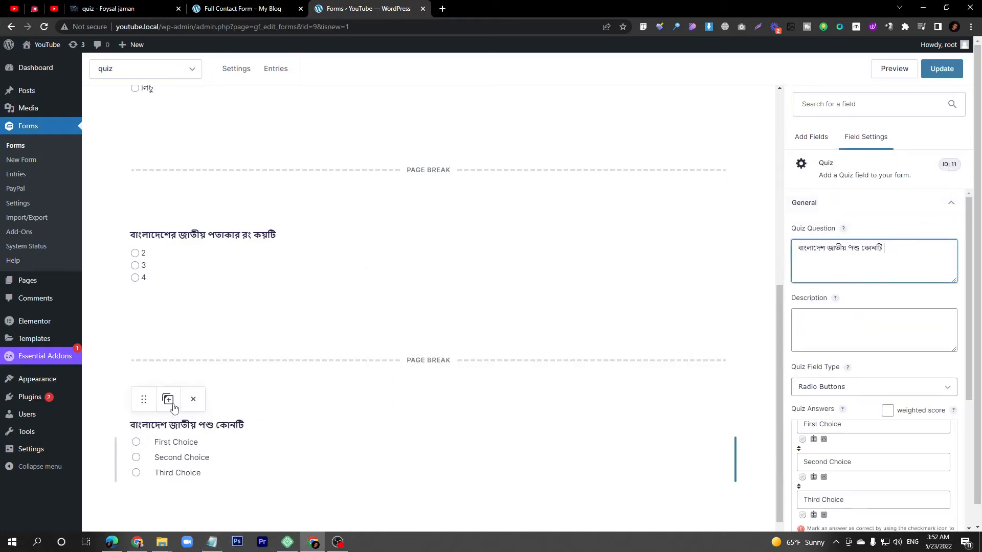
Copy "ছাগল" from the Notepad notes into the animal question's first answer choice
left_click(213, 543)
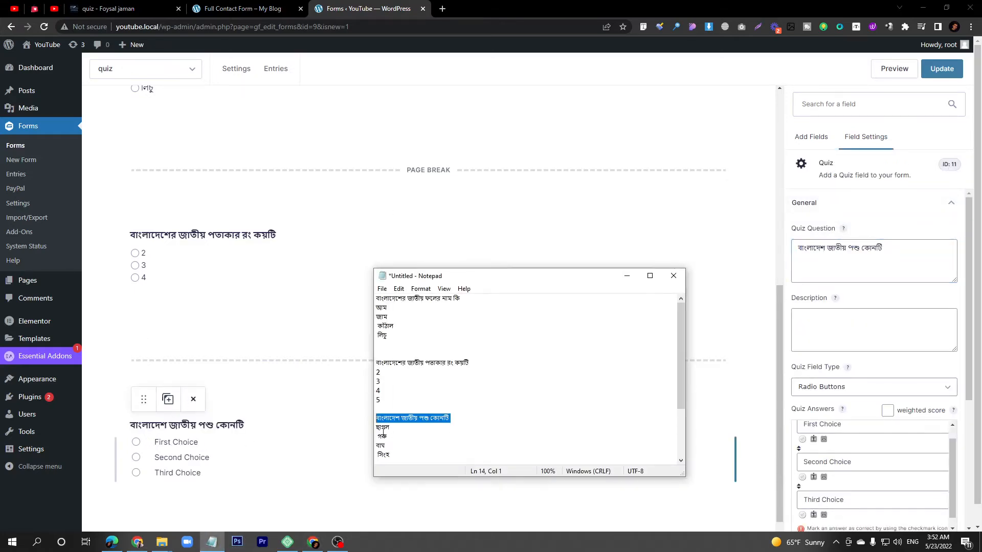
left_click_drag(376, 428, 483, 430)
key("ctrl+c")
scroll(839, 445, "up", 1)
triple_click(847, 446)
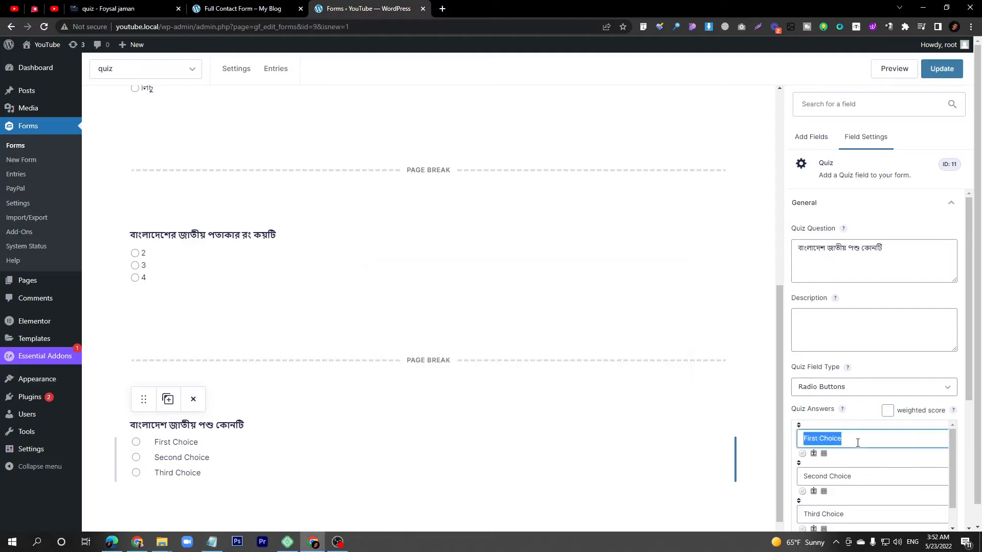
key("ctrl+v")
Copy "গরু" from the Notepad notes into the animal question's second answer choice
left_click(212, 544)
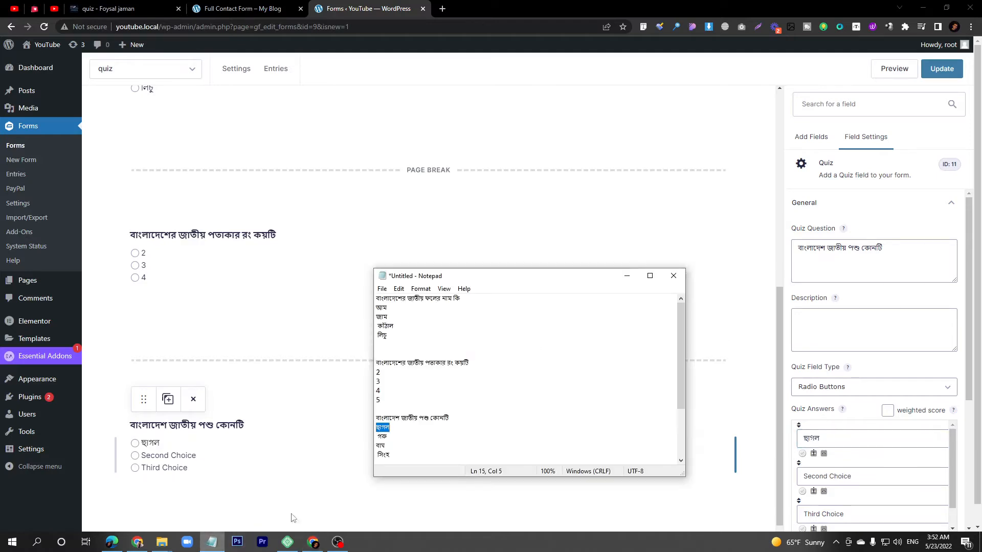
double_click(382, 437)
key("ctrl+c")
triple_click(809, 474)
key("ctrl+v")
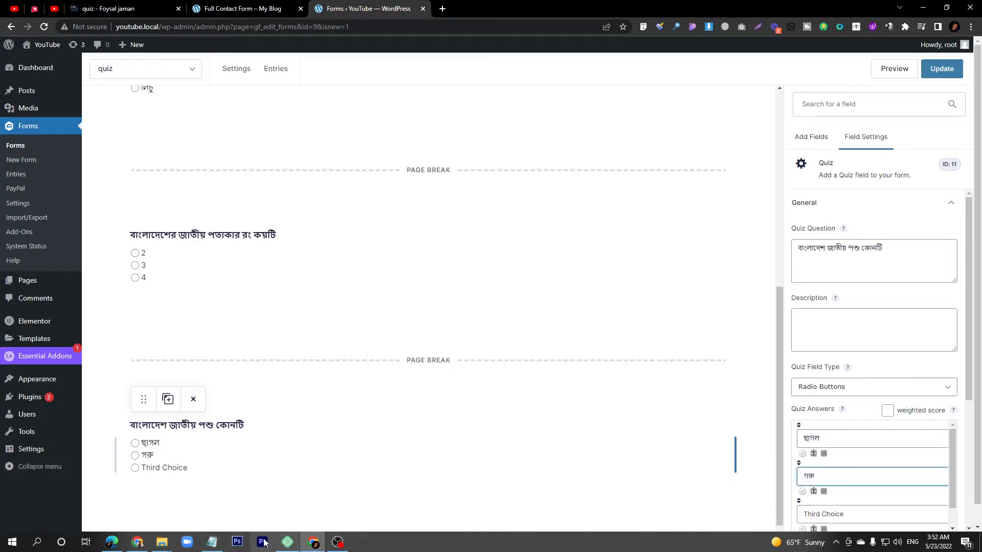
Copy "বাঘ" from the Notepad notes into the animal question's third answer choice
left_click(213, 543)
left_click(378, 445)
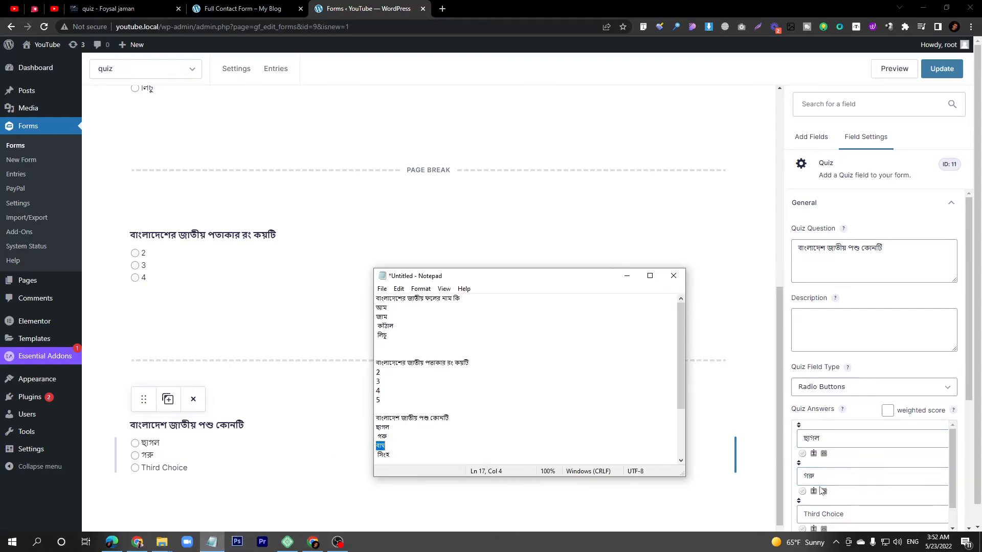
triple_click(823, 514)
key("ctrl+v")
scroll(220, 511, "down", 2)
Add a fourth answer choice "সিংহ", copied from the Notepad notes, below "বাঘ" in the animal question
left_click(213, 543)
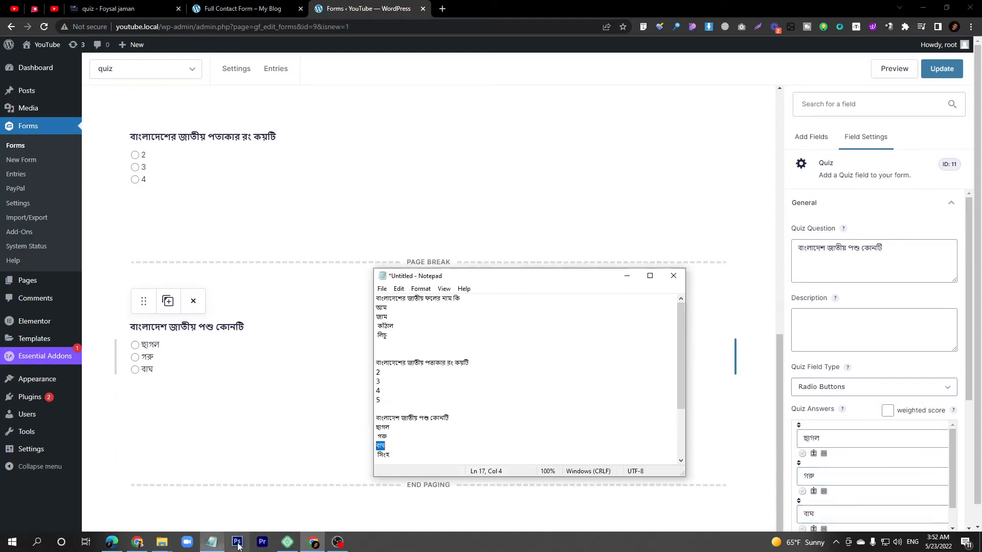
double_click(383, 455)
scroll(828, 491, "down", 1)
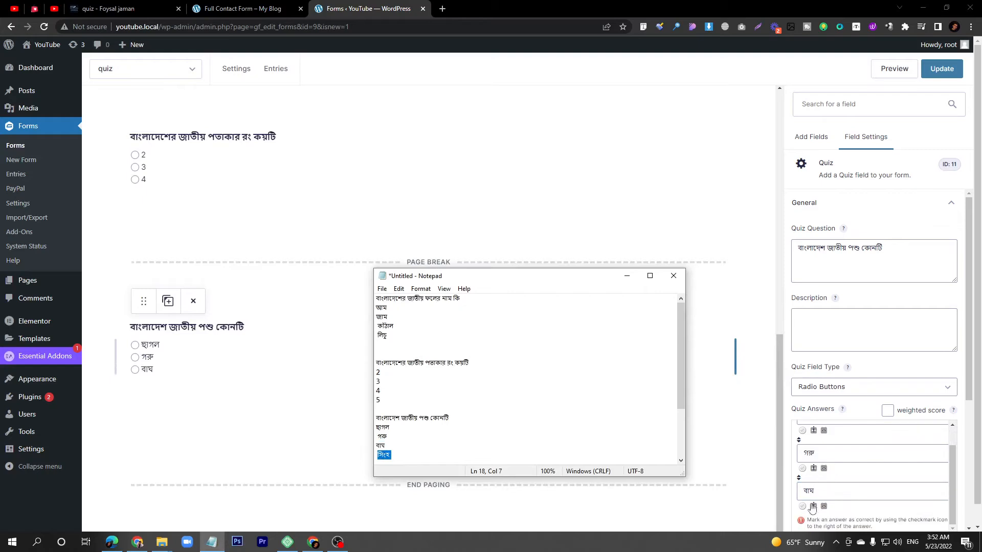
left_click(813, 507)
key("ctrl+v")
scroll(850, 493, "down", 2)
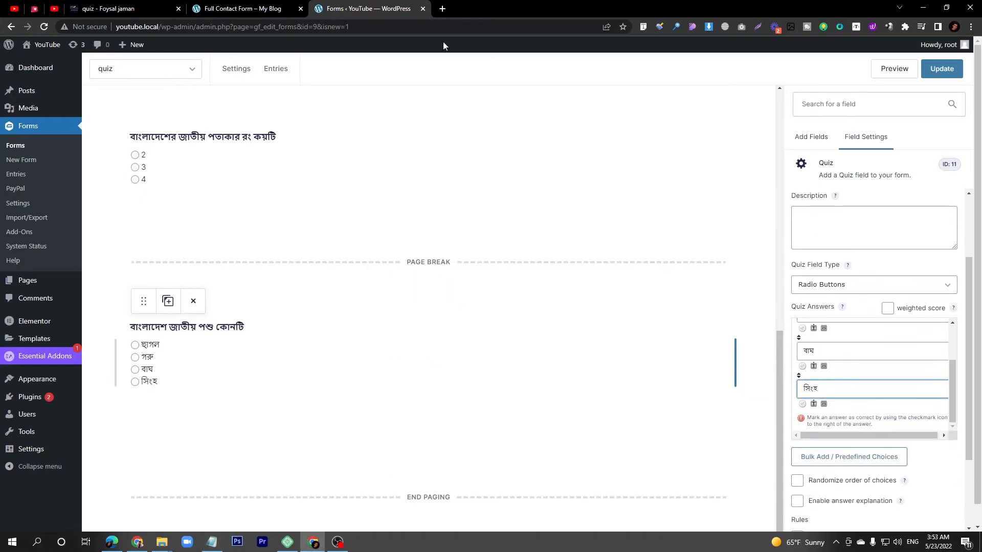
Add a Page field below the animal question and place a Quiz field on the new fifth page
left_click(813, 137)
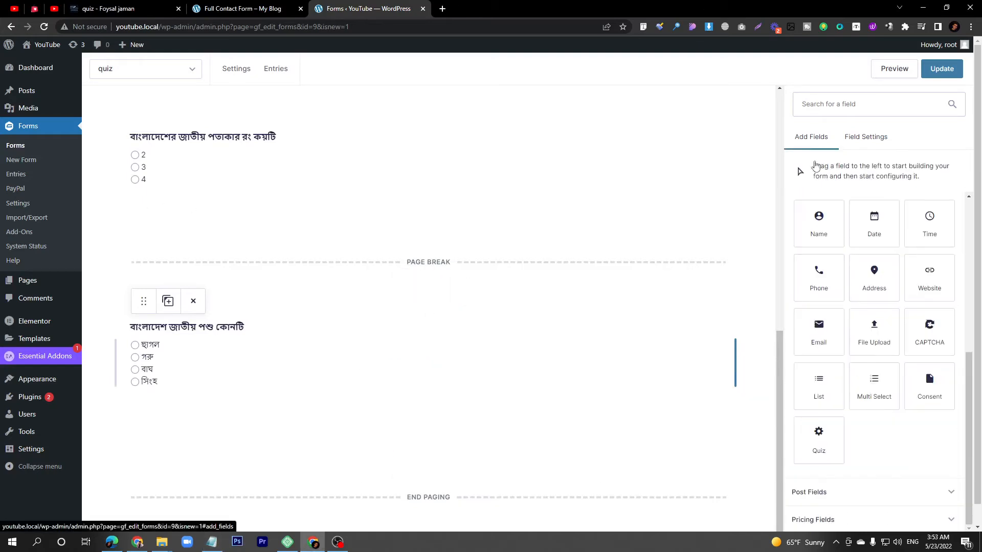
scroll(848, 250, "up", 4)
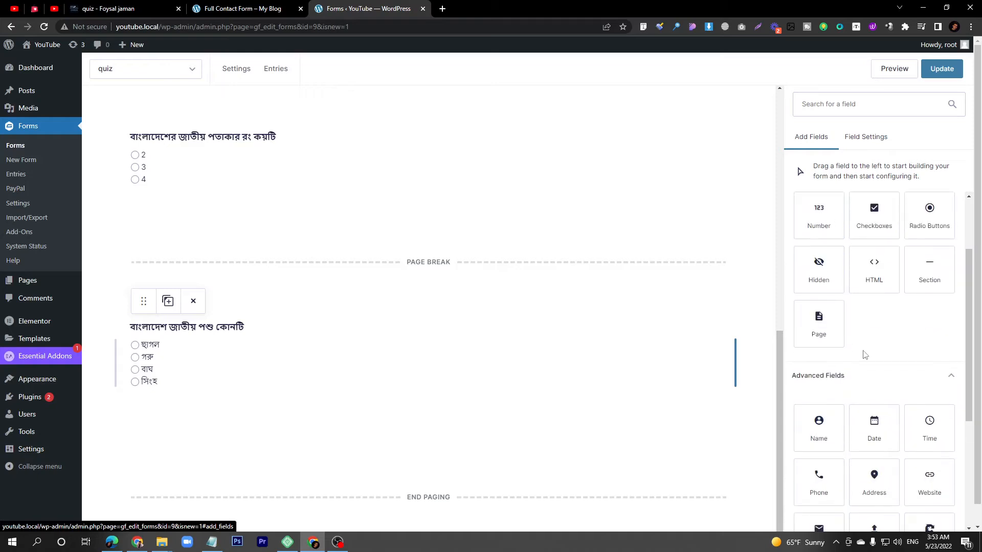
left_click_drag(821, 322, 243, 422)
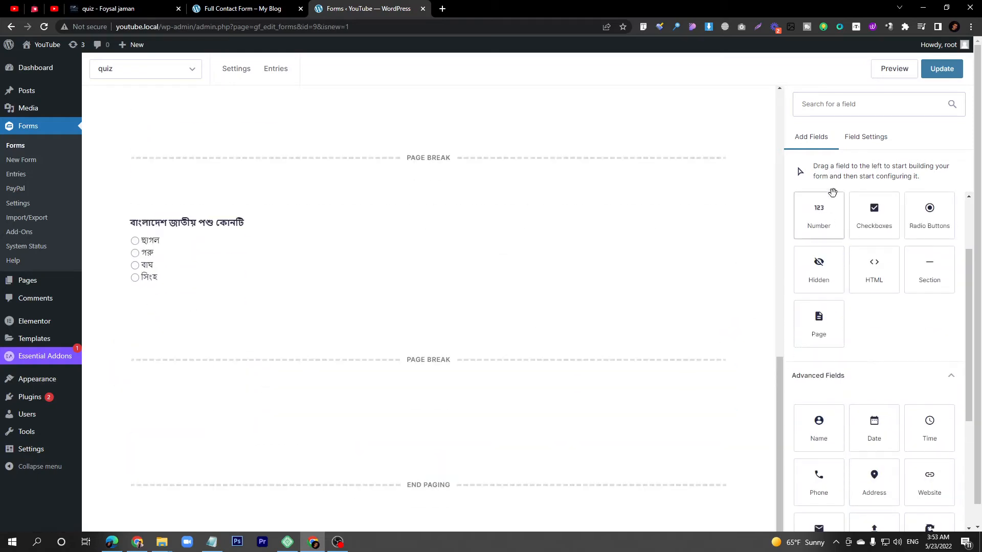
scroll(844, 358, "down", 4)
left_click_drag(821, 440, 281, 411)
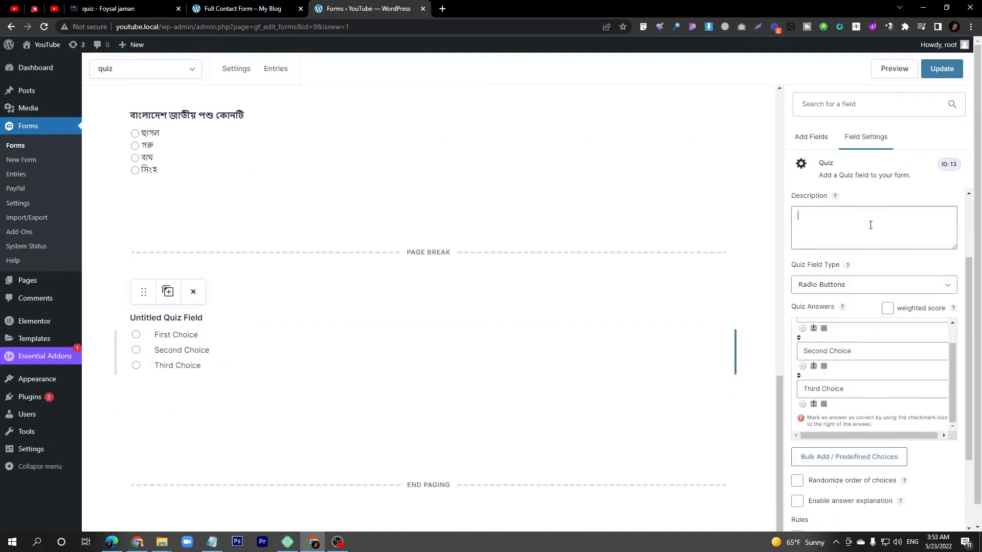
Copy "বাংলাদেশের জাতীয় পাখি" from the Notepad notes and set it as the fifth page's quiz question
left_click(870, 223)
left_click(212, 542)
scroll(439, 366, "down", 3)
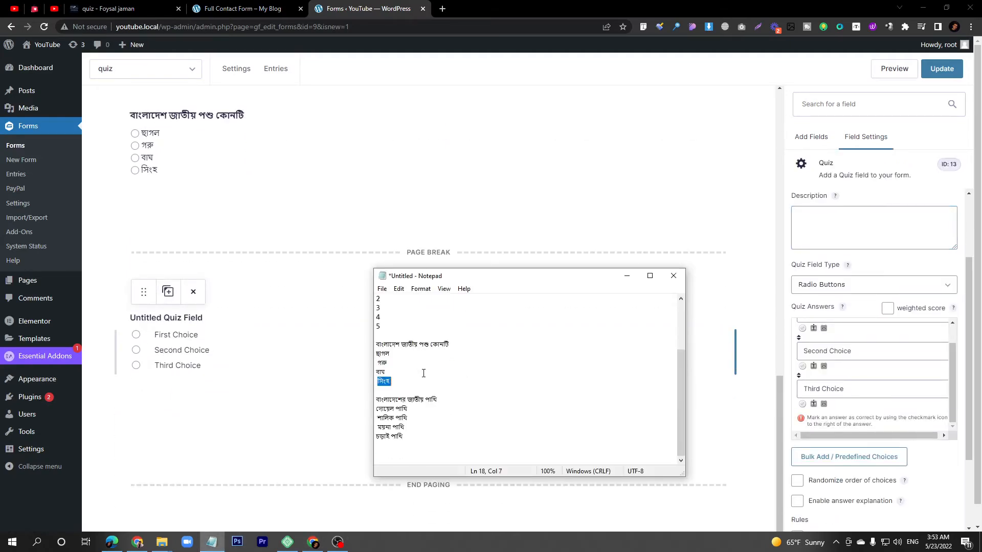
left_click_drag(441, 400, 369, 402)
scroll(832, 226, "up", 2)
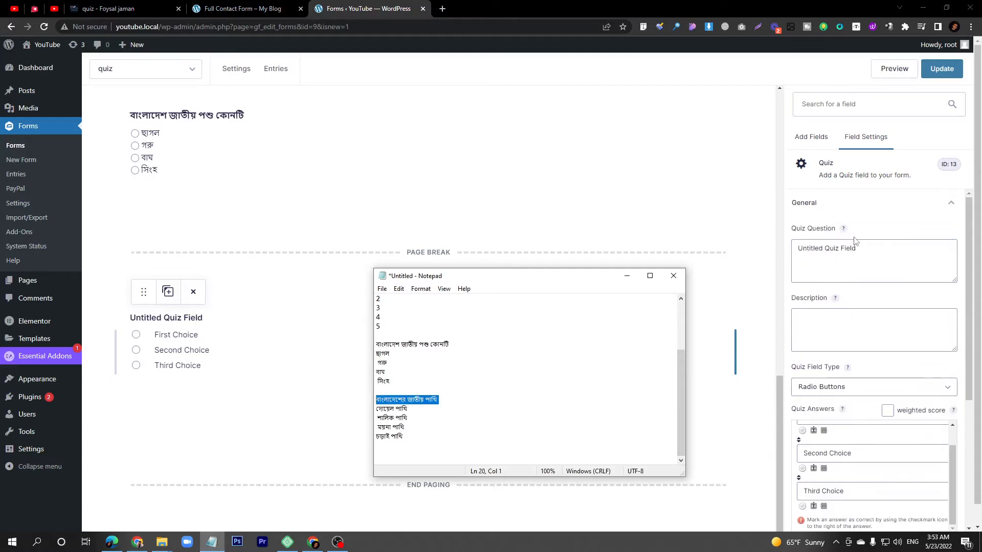
triple_click(857, 248)
key("ctrl+v")
Copy "দোয়েল পাখি" from the Notepad notes into the bird question's first answer choice
left_click(218, 545)
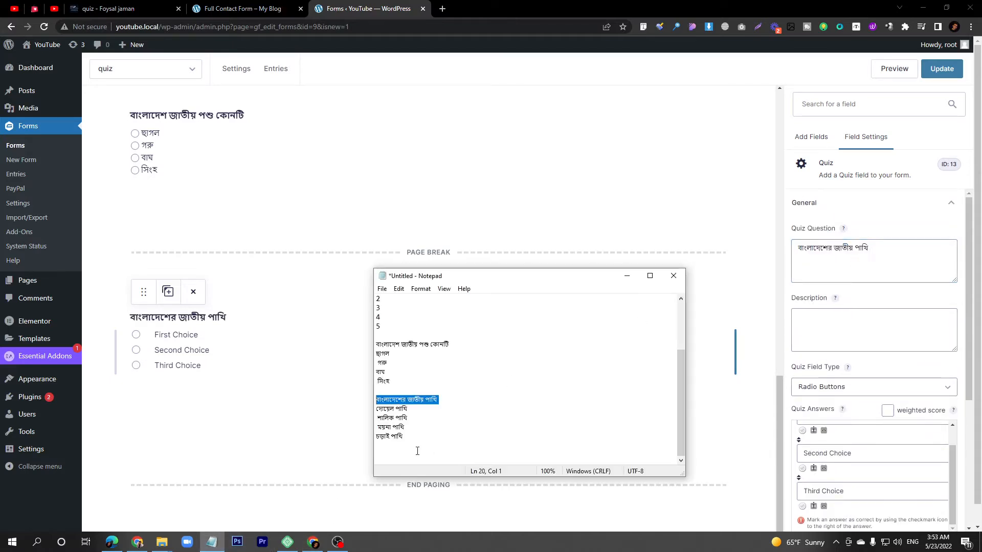
left_click_drag(408, 409, 352, 406)
key("ctrl+c")
scroll(853, 437, "up", 1)
triple_click(863, 439)
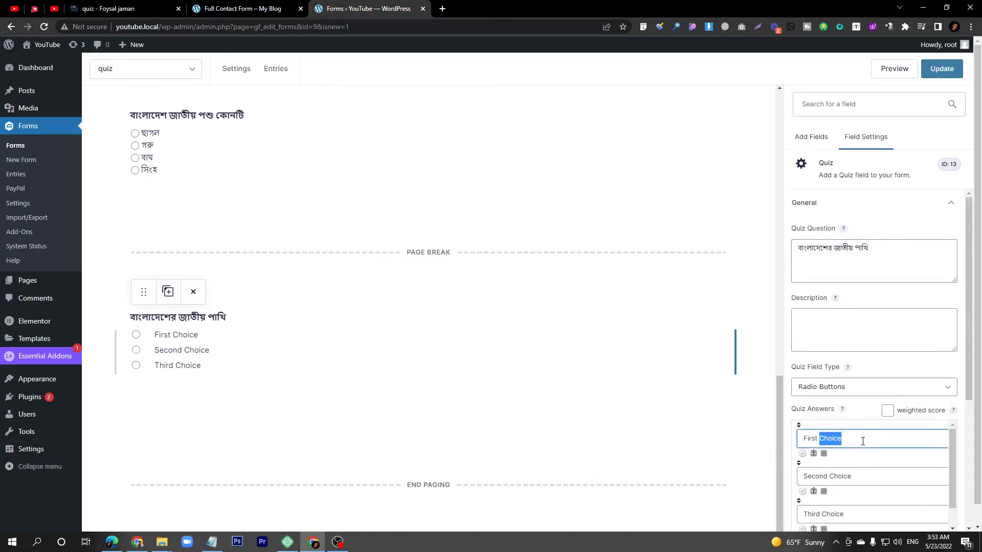
key("ctrl+v")
Copy "শালিক পাখি" from the Notepad notes into the bird question's second answer choice
left_click(214, 545)
left_click_drag(408, 418, 377, 417)
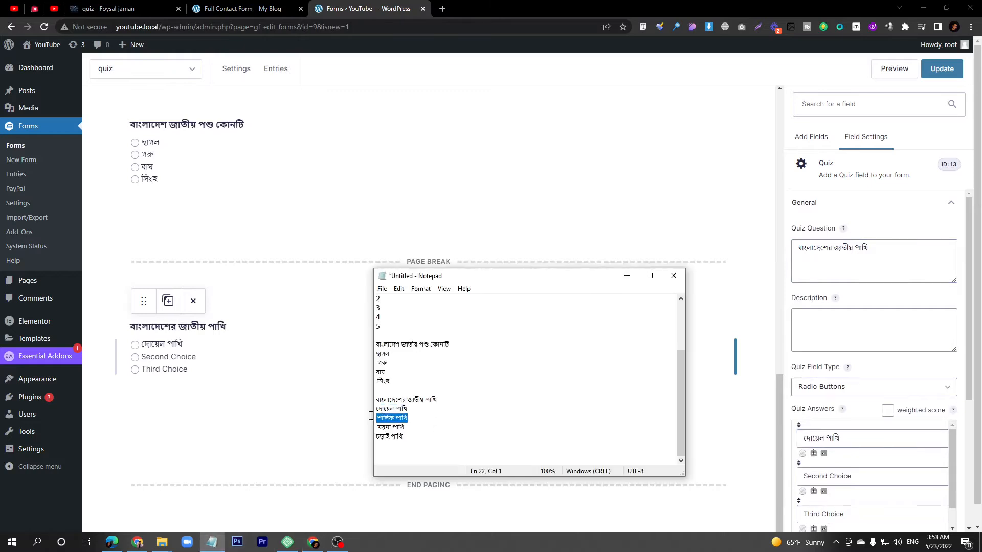
key("ctrl+c")
triple_click(856, 475)
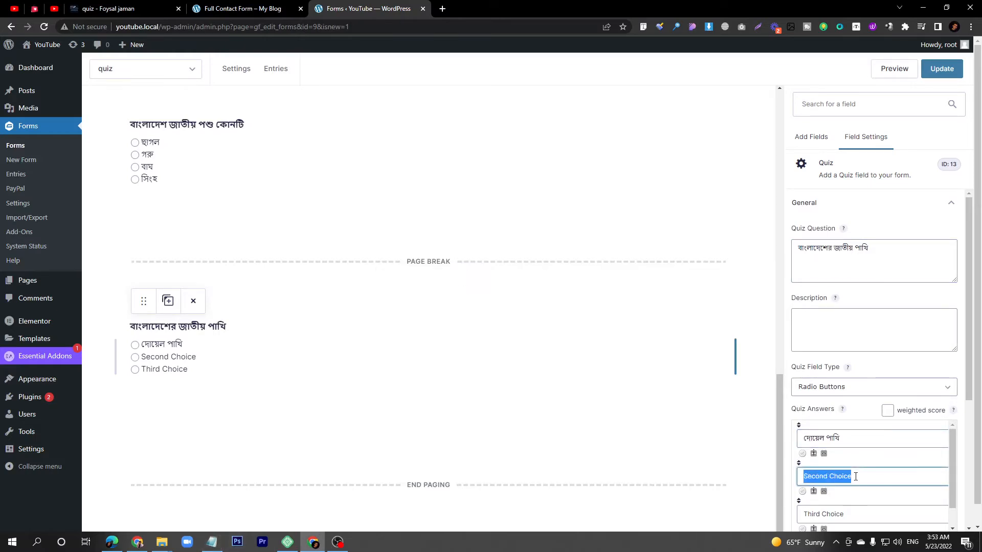
key("ctrl+v")
Copy "ময়না পাখি" from the Notepad notes into the bird question's third answer choice
left_click(213, 545)
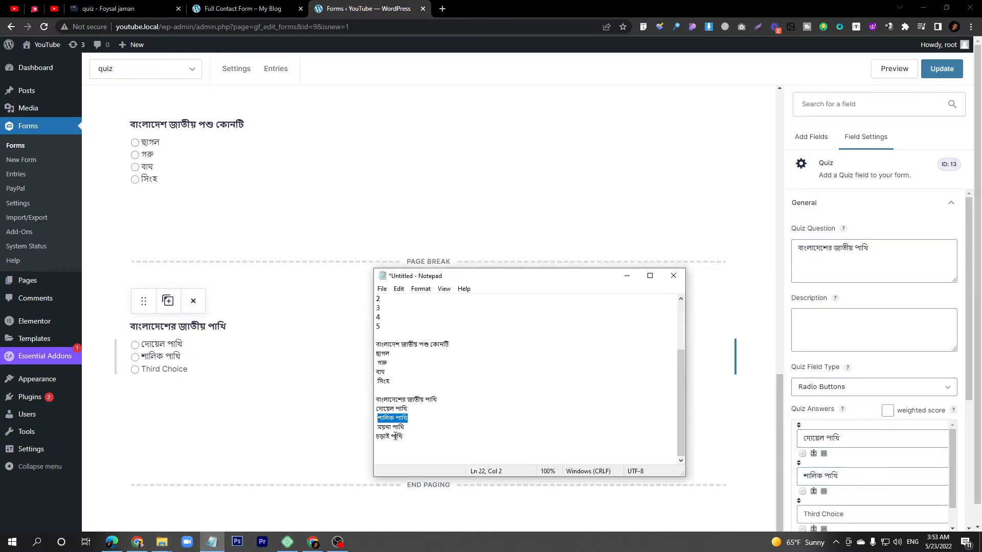
left_click_drag(405, 428, 378, 429)
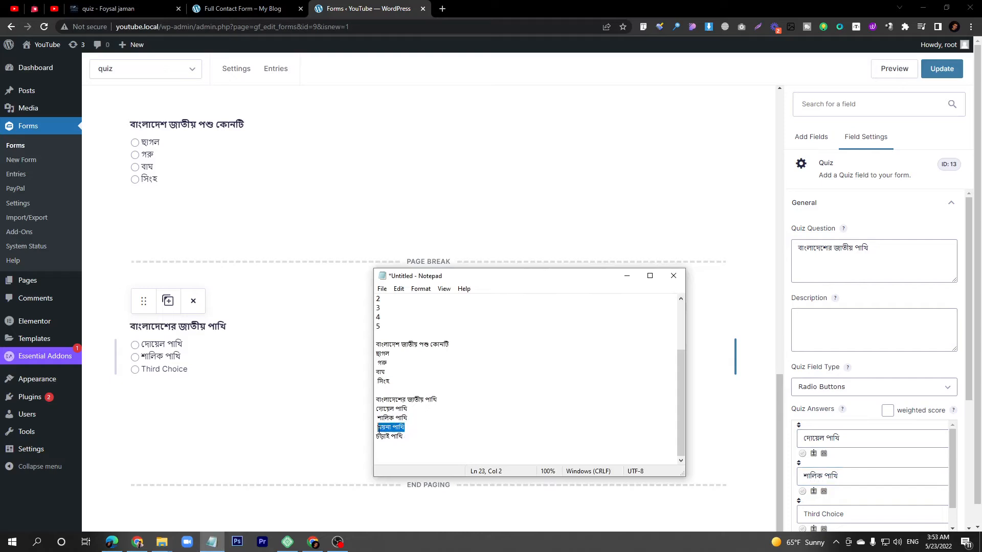
key("ctrl+c")
triple_click(850, 514)
key("ctrl+v")
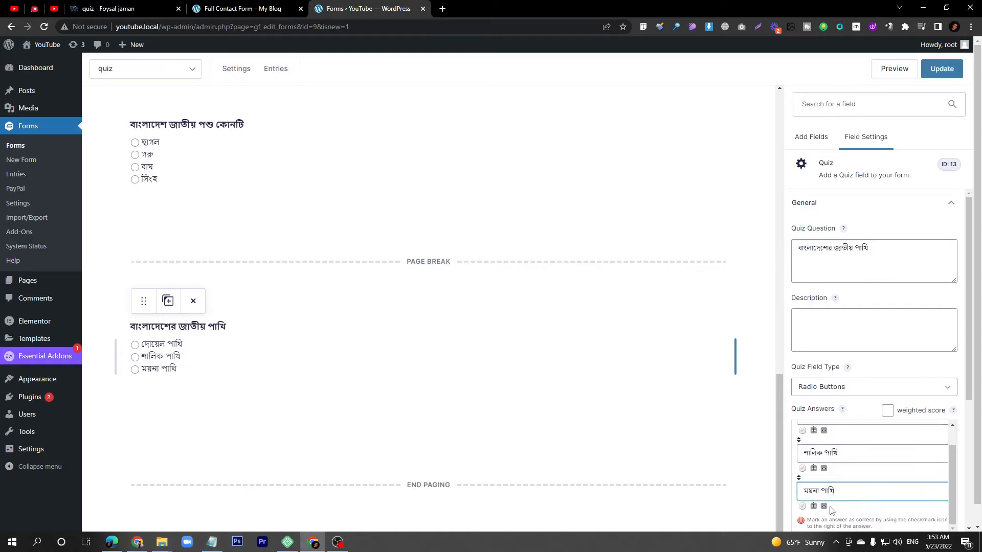
Add a fourth answer choice to the bird question and fill it with "চড়াই পাখি" copied from the Notepad notes
left_click(814, 506)
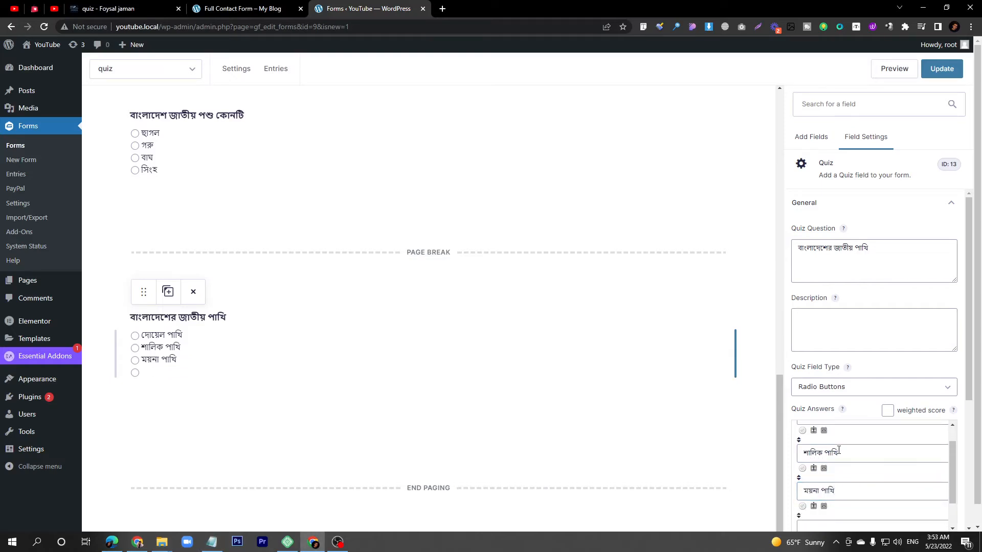
left_click(211, 542)
left_click_drag(414, 435, 374, 436)
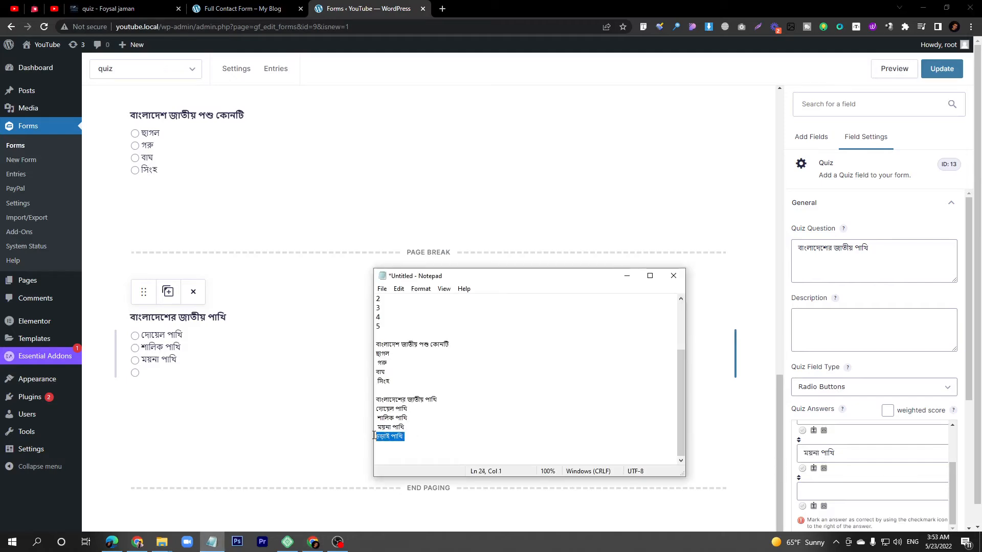
key("ctrl+c")
left_click(834, 492)
key("ctrl+v")
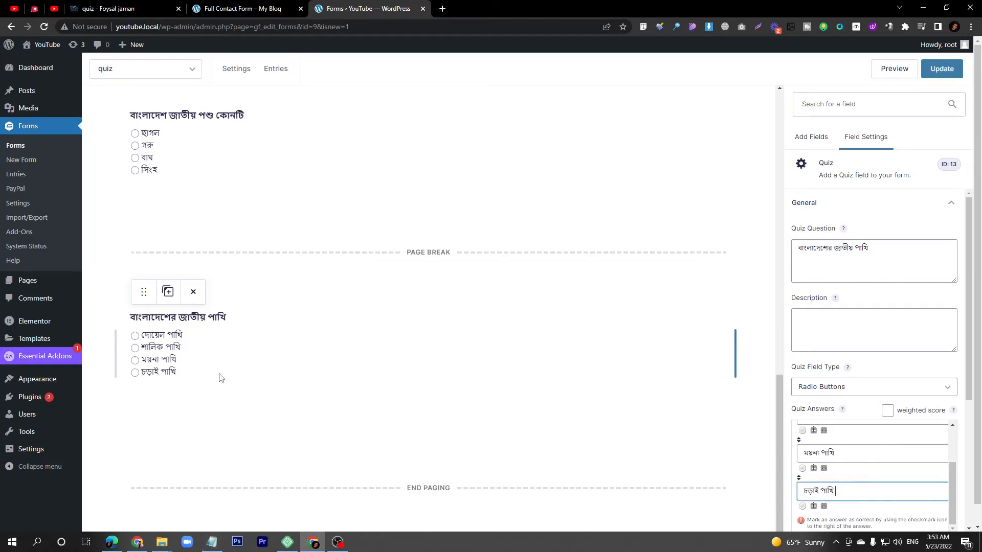
Open the form's pagination options and rename page 2 to "Quiz 1"
scroll(220, 378, "up", 8)
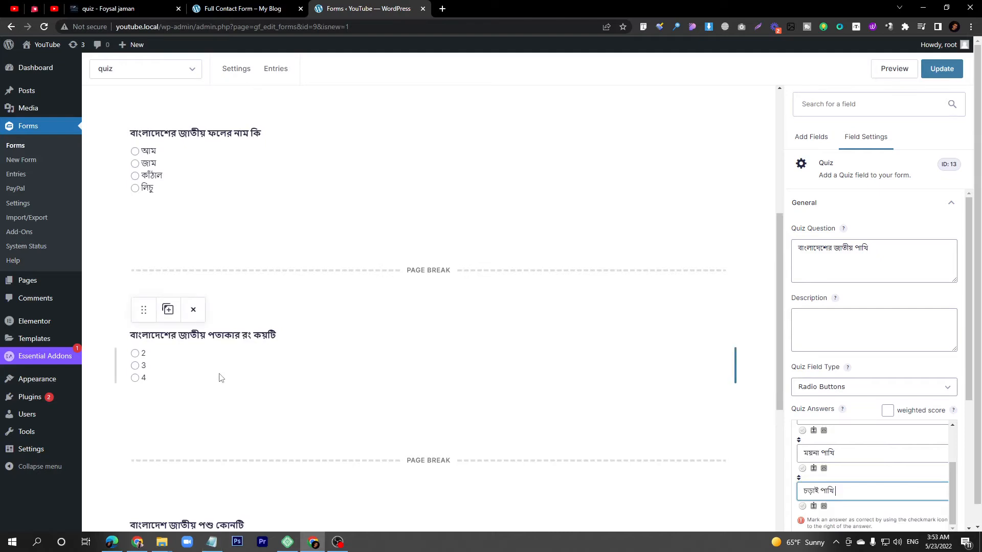
scroll(220, 378, "up", 6)
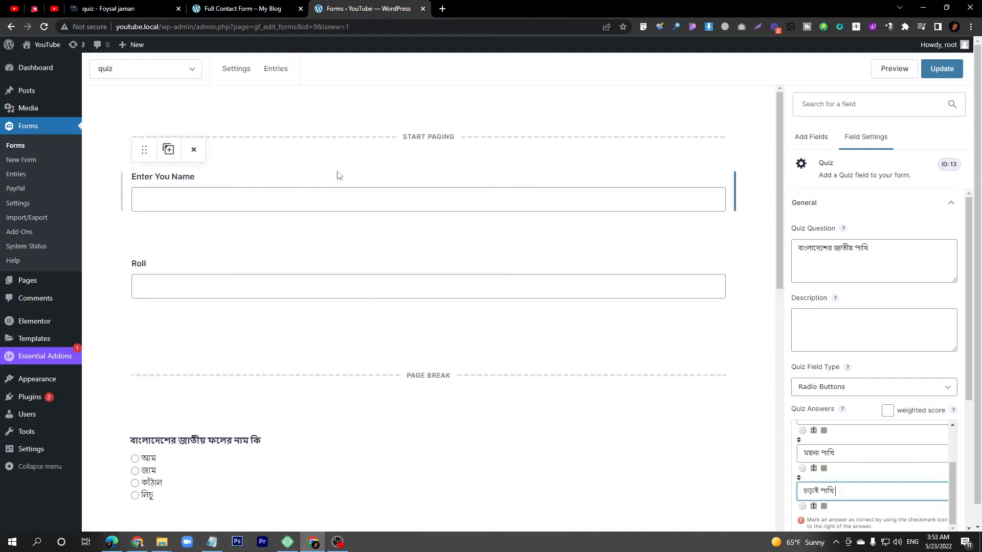
scroll(199, 212, "down", 3)
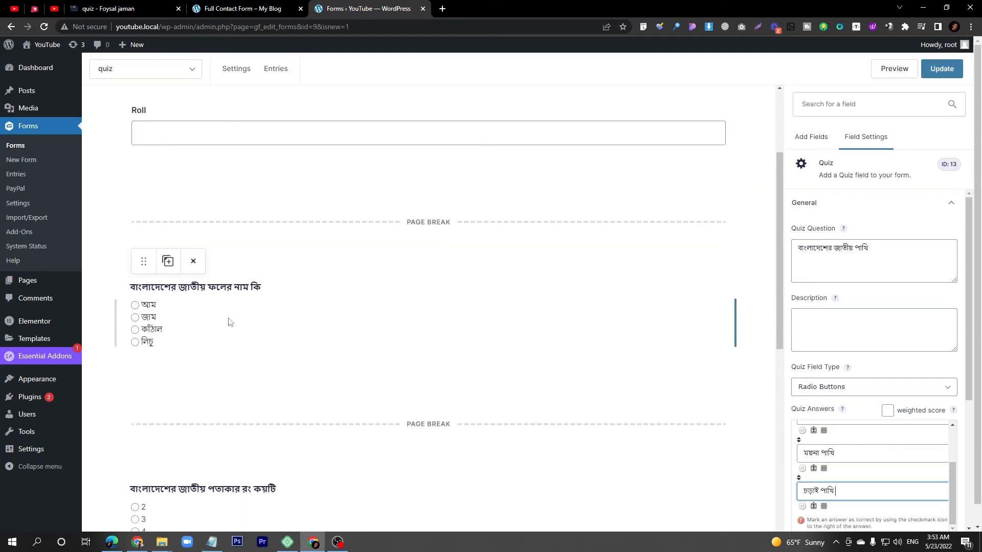
scroll(230, 322, "down", 2)
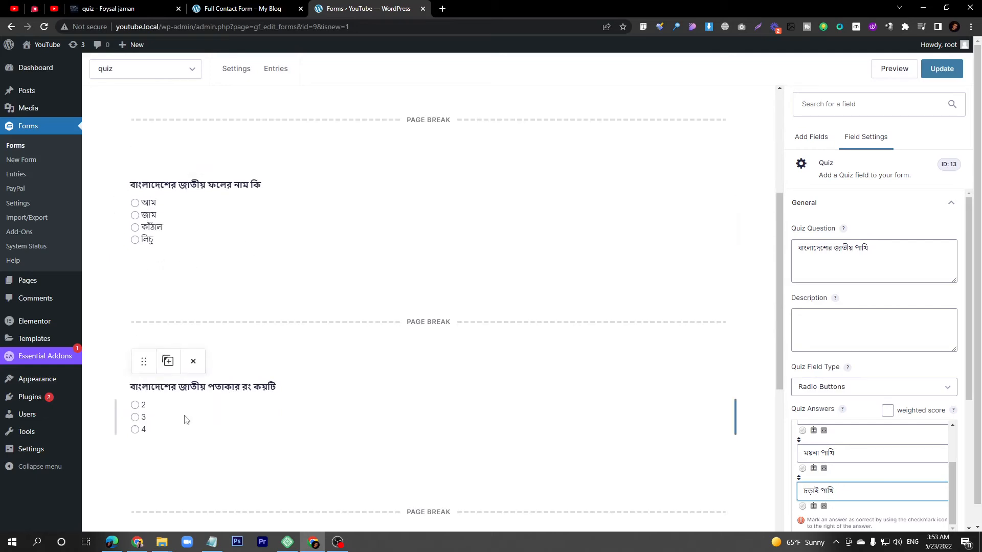
scroll(186, 420, "up", 5)
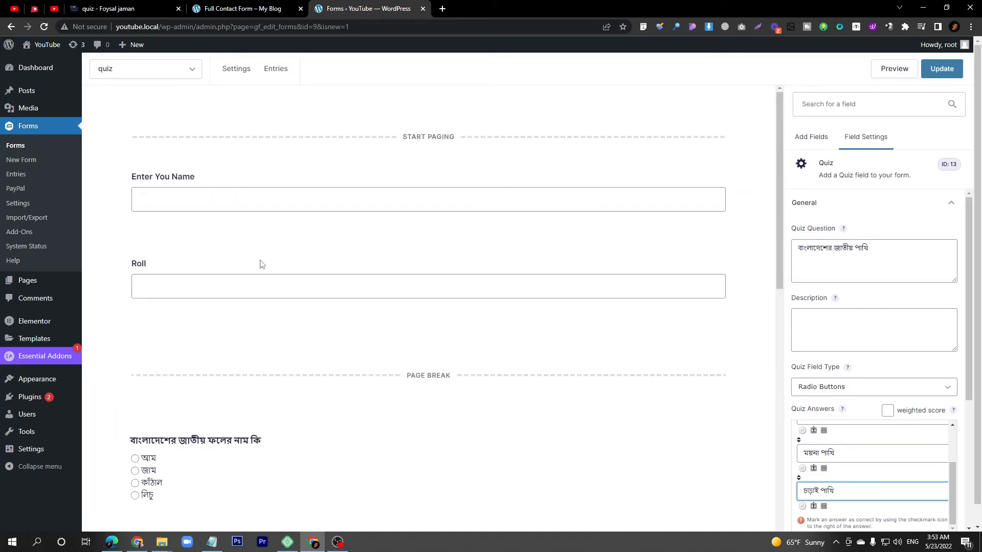
left_click(439, 139)
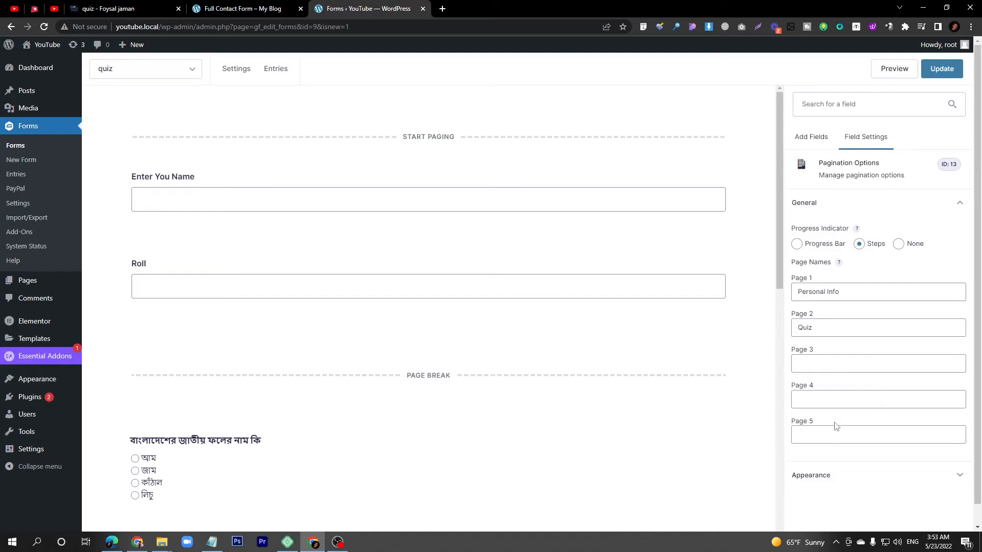
double_click(826, 328)
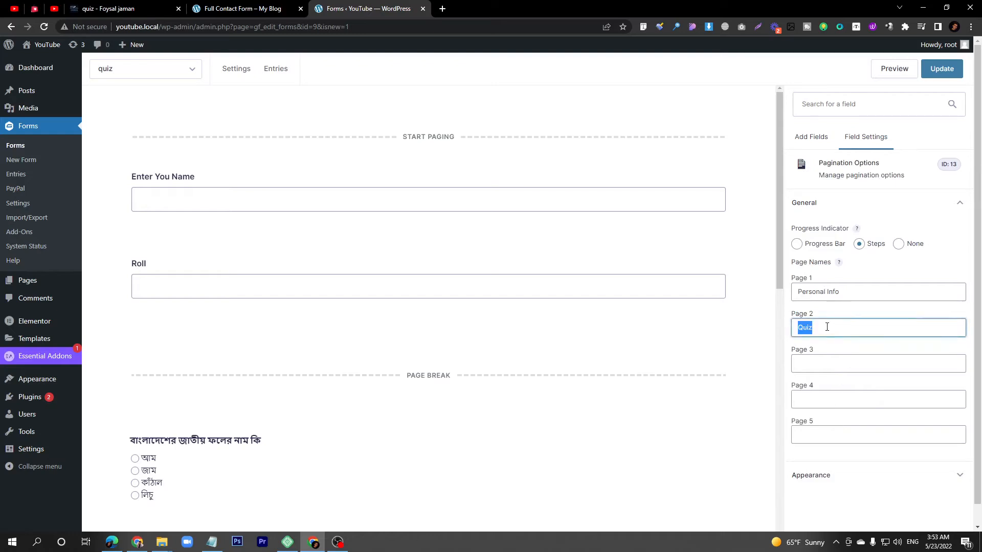
left_click_drag(854, 292, 782, 297)
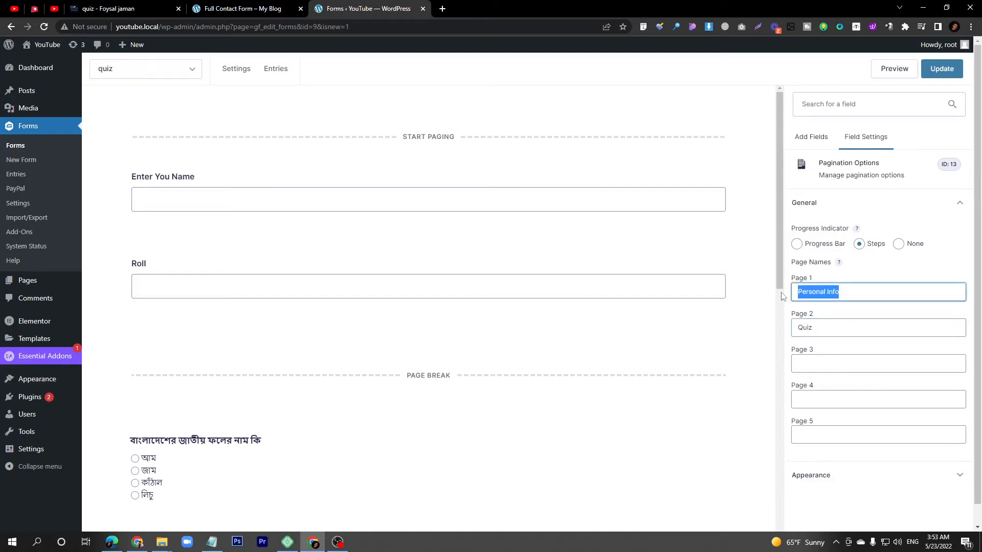
double_click(824, 326)
left_click(825, 326)
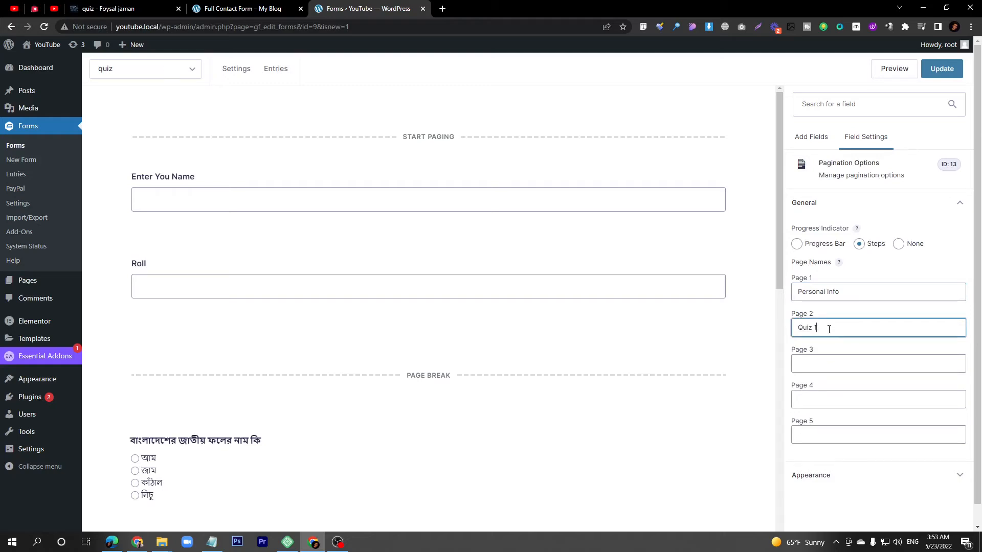
Copy the page name "Quiz 1" into the name fields of pages 3, 4 and 5
key("ctrl+a")
key("ctrl+c")
left_click(826, 362)
key("ctrl+v")
left_click(828, 398)
key("ctrl+v")
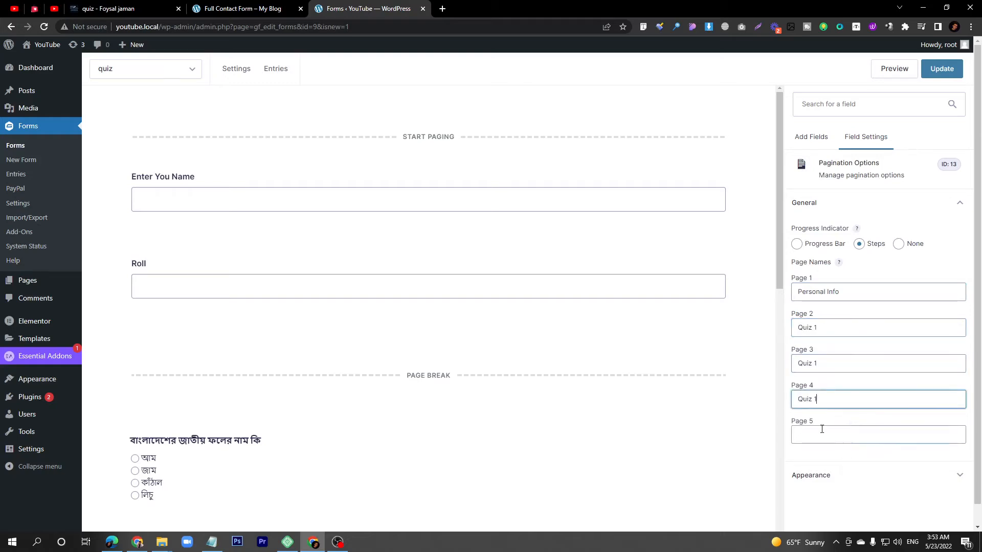
left_click(822, 434)
key("ctrl+v")
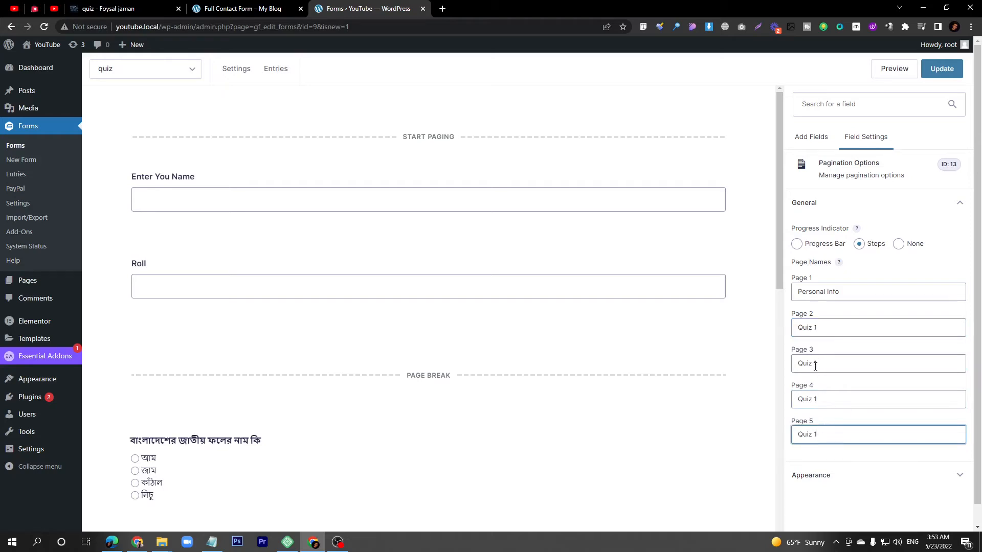
Renumber the names of pages 3, 4 and 5 to "Quiz 2", "Quiz 3" and "Quiz 4"
left_click(816, 364)
key("BackSpace")
type("2")
left_click(815, 400)
key("BackSpace")
type("3")
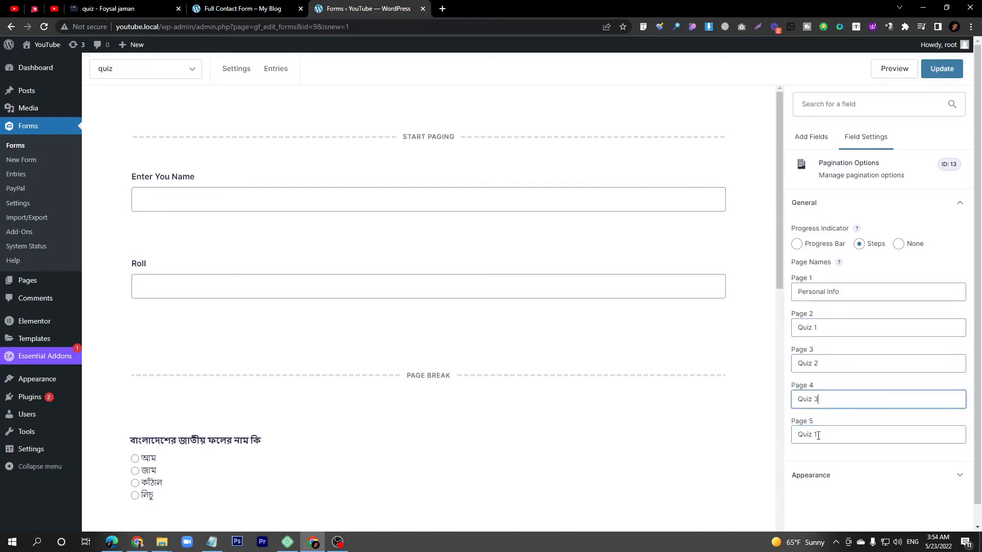
left_click(816, 433)
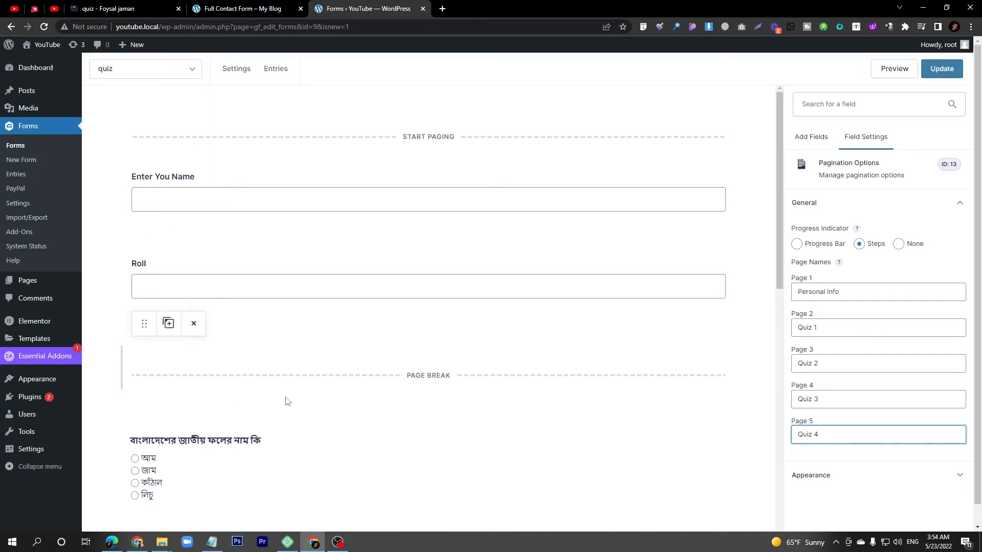
Mark "কাঁঠাল" as the correct answer of the national fruit question
scroll(287, 401, "down", 1)
left_click(210, 408)
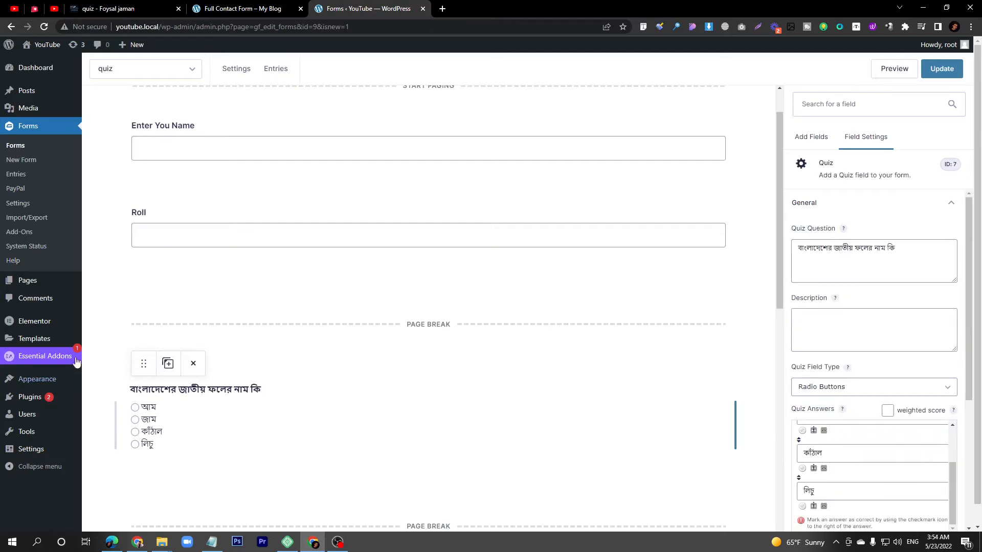
scroll(848, 342, "down", 4)
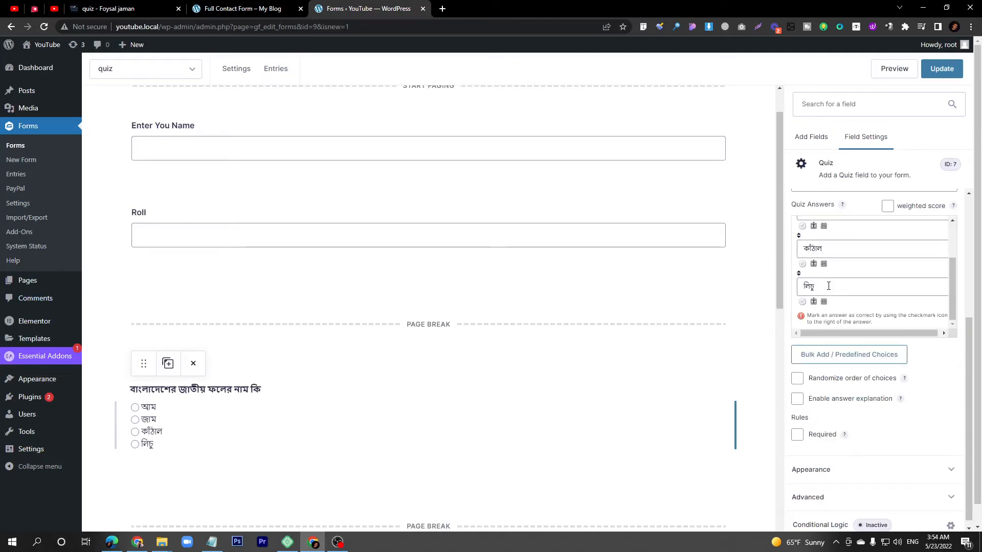
scroll(829, 286, "up", 2)
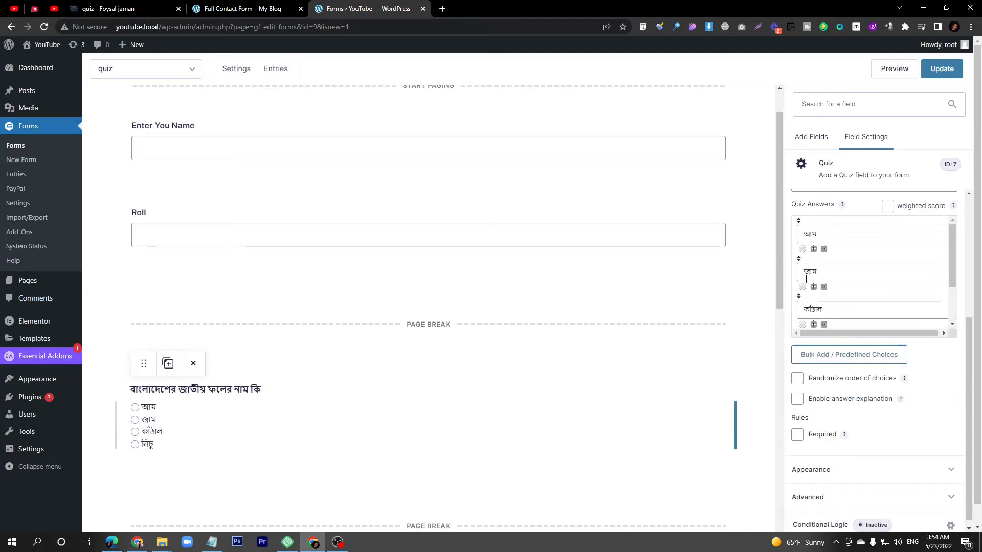
left_click(802, 324)
scroll(827, 300, "down", 1)
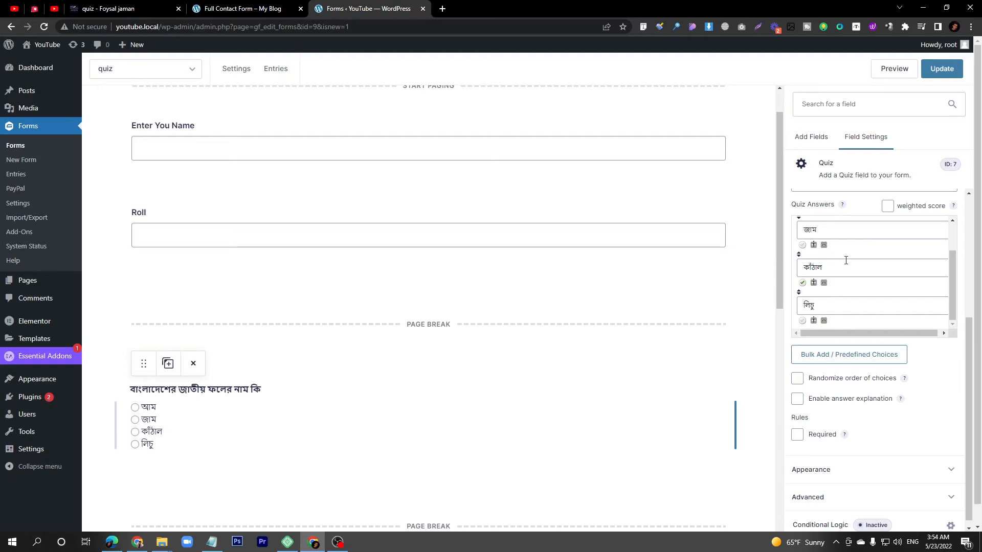
Mark "2" as the correct answer of the flag colour question
scroll(352, 392, "down", 4)
left_click(230, 397)
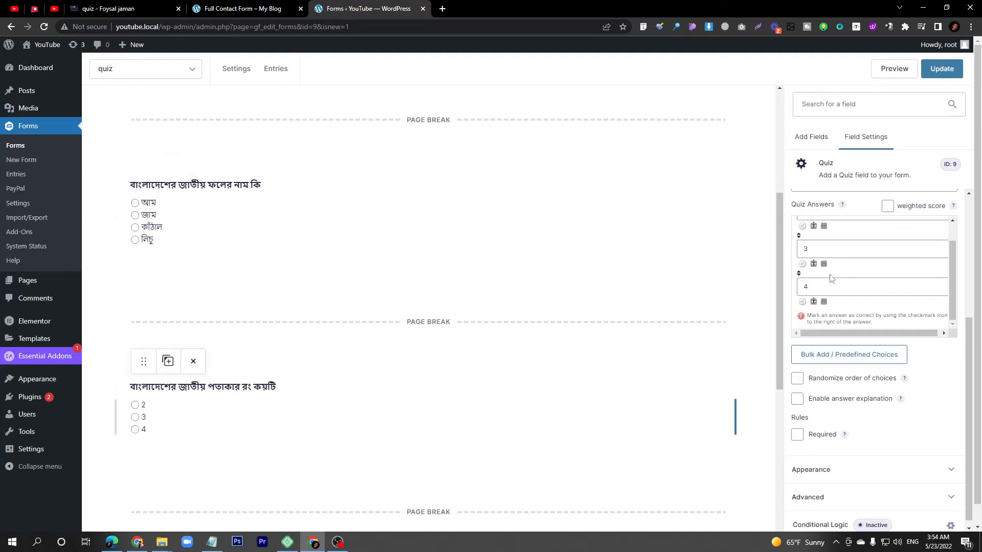
scroll(831, 279, "up", 1)
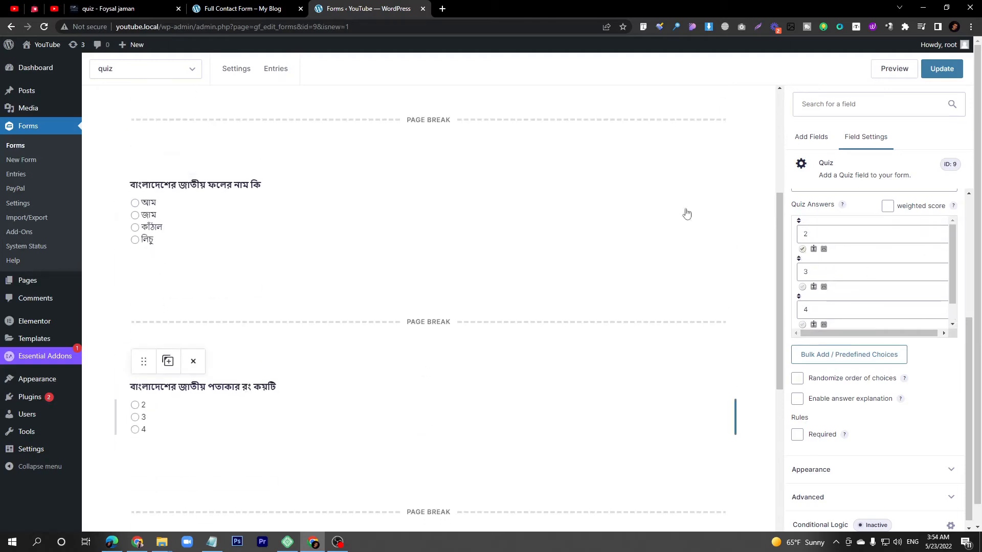
Mark "বাঘ" as the correct answer of the national animal question
scroll(489, 314, "down", 3)
left_click(219, 454)
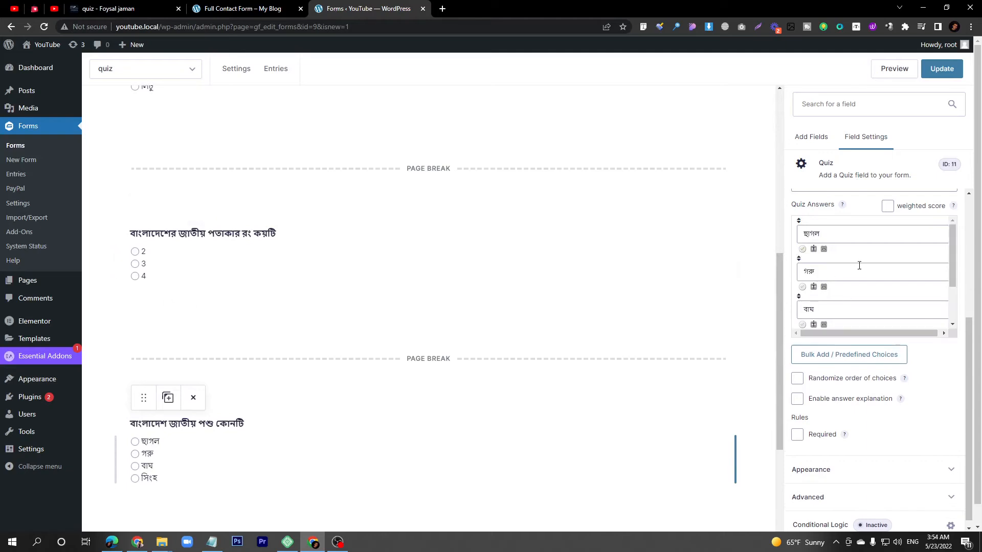
scroll(861, 280, "up", 2)
scroll(851, 289, "down", 3)
Mark "দোয়েল পাখি" as the correct answer of the national bird question
scroll(329, 412, "down", 5)
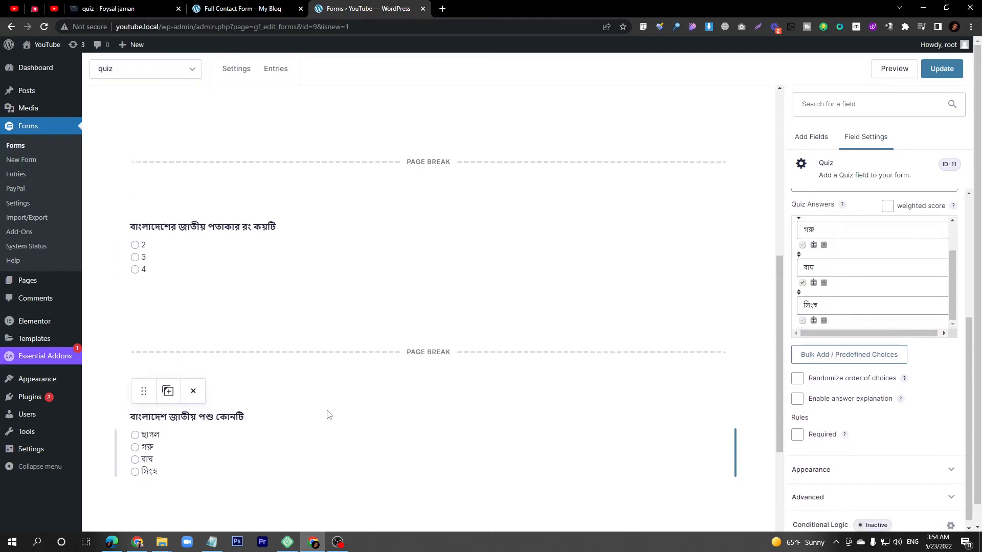
left_click(226, 440)
scroll(849, 289, "up", 2)
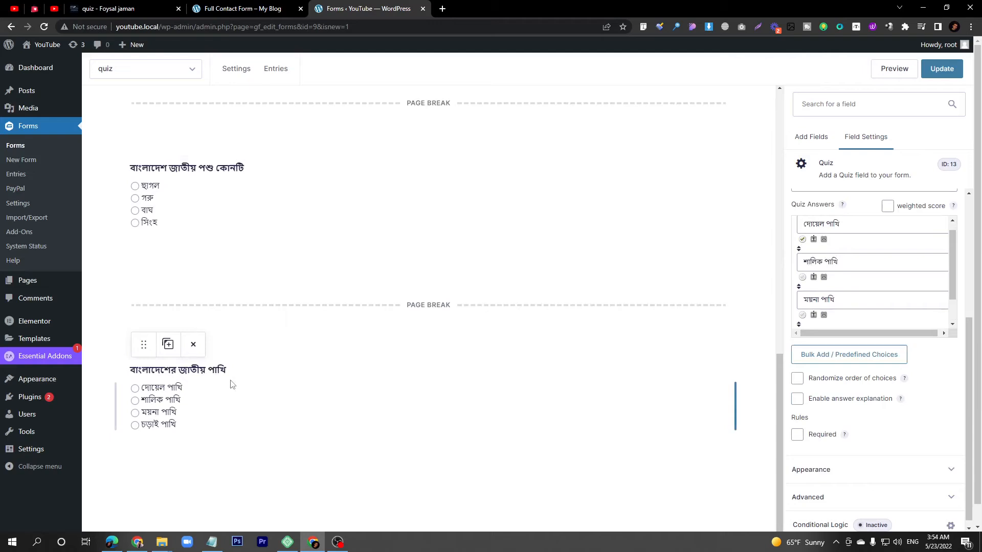
Save the form and open its preview to check the page names in the step indicator
left_click(944, 73)
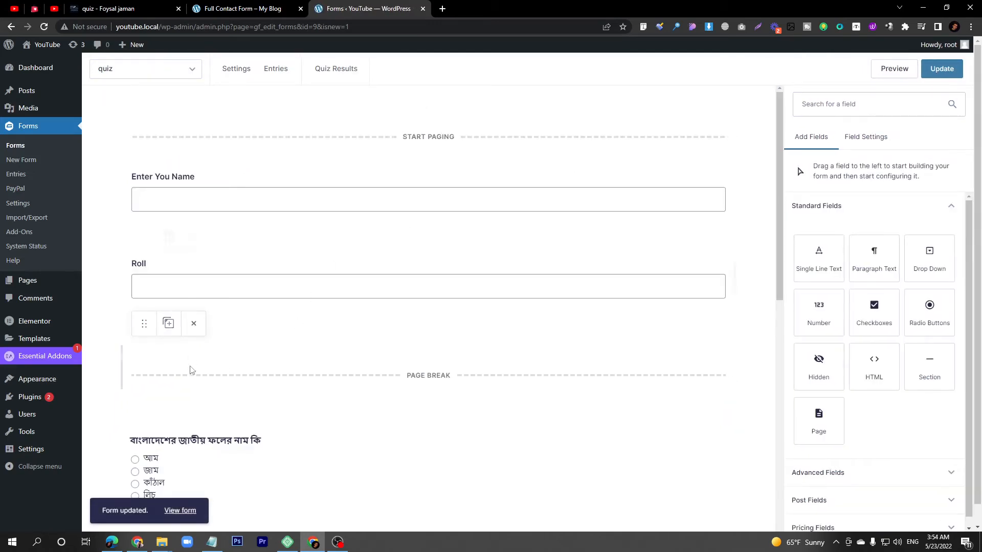
scroll(187, 375, "down", 3)
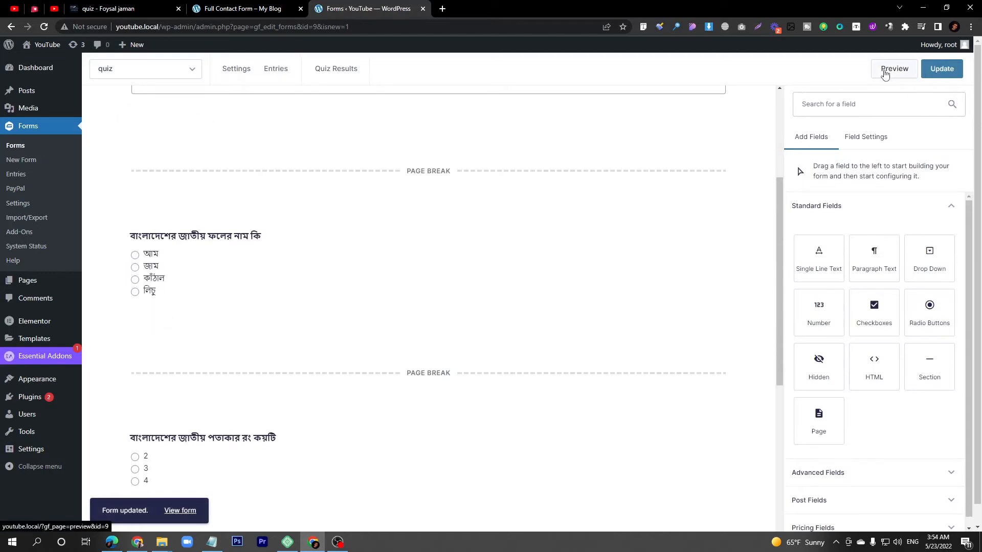
left_click(884, 75)
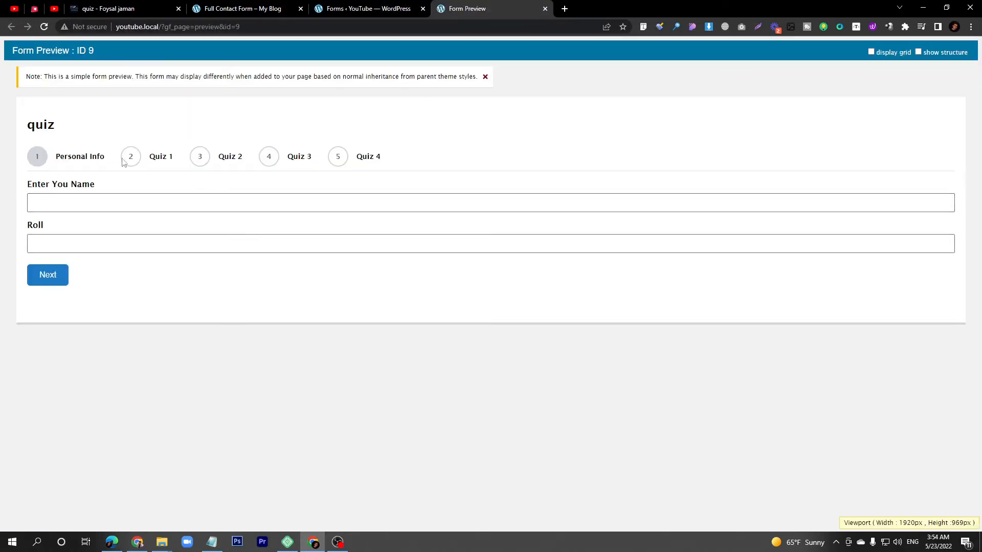
left_click_drag(122, 158, 435, 155)
left_click(452, 154)
left_click_drag(151, 158, 168, 155)
triple_click(164, 158)
Enter "Name" as the name, fill in the roll number on the preview's Personal Info page, and continue to the first quiz page
left_click(98, 201)
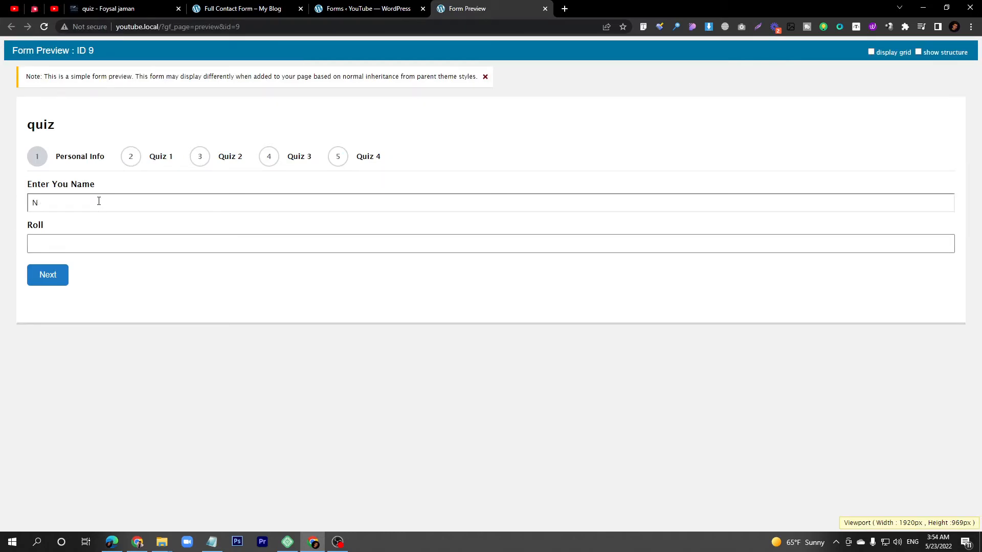
left_click(89, 245)
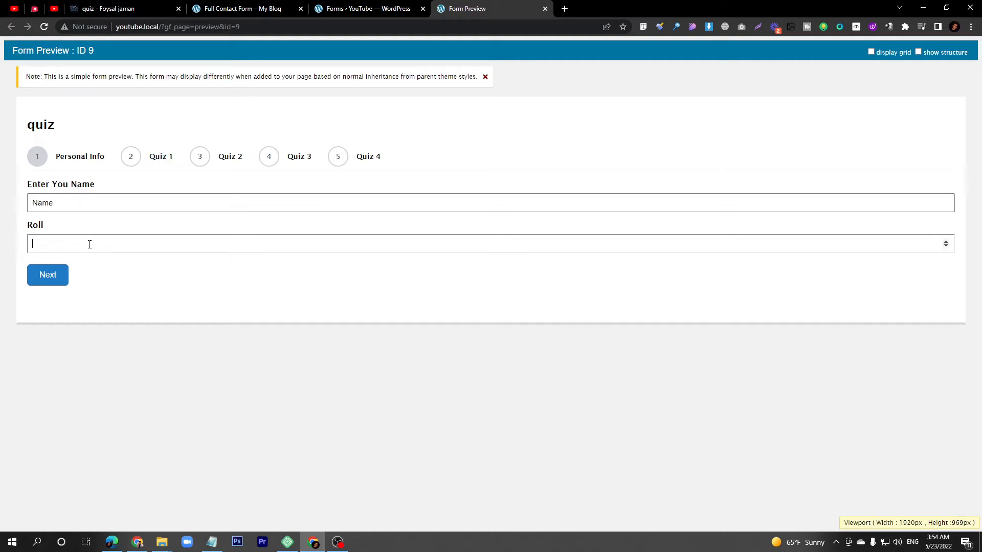
left_click(42, 281)
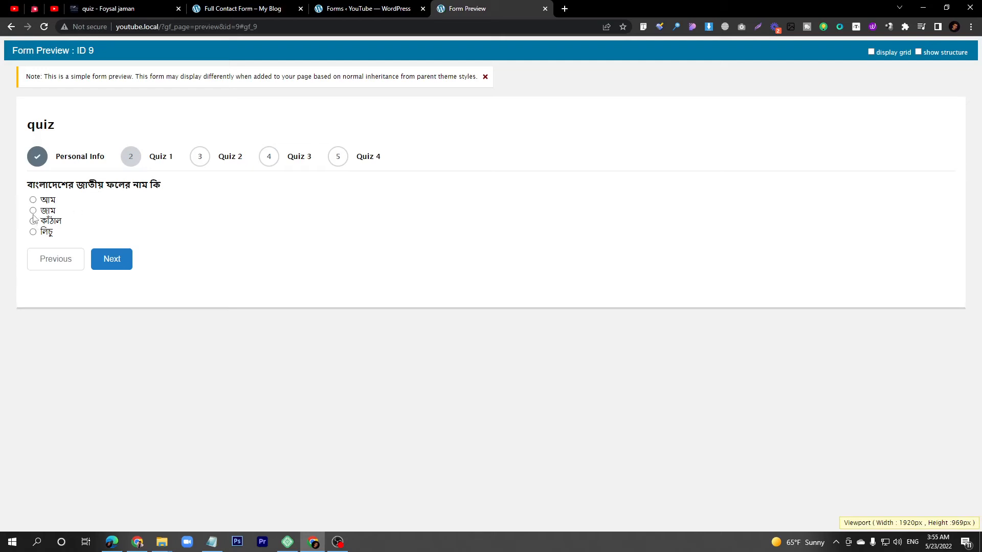
Advance past the fruit question, answer "3" to the flag question and "গরু" to the animal question, and continue to the last page
left_click(106, 259)
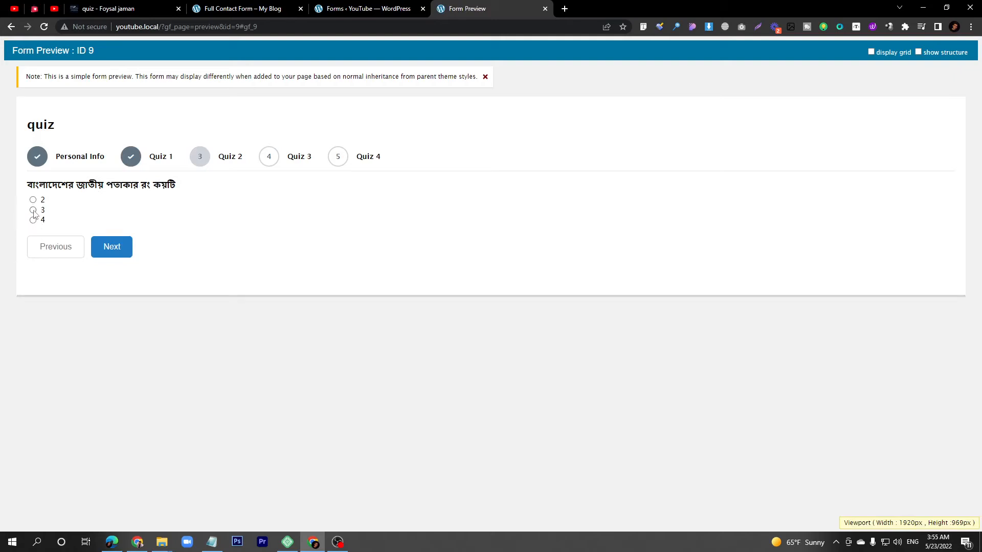
left_click(32, 209)
left_click(112, 246)
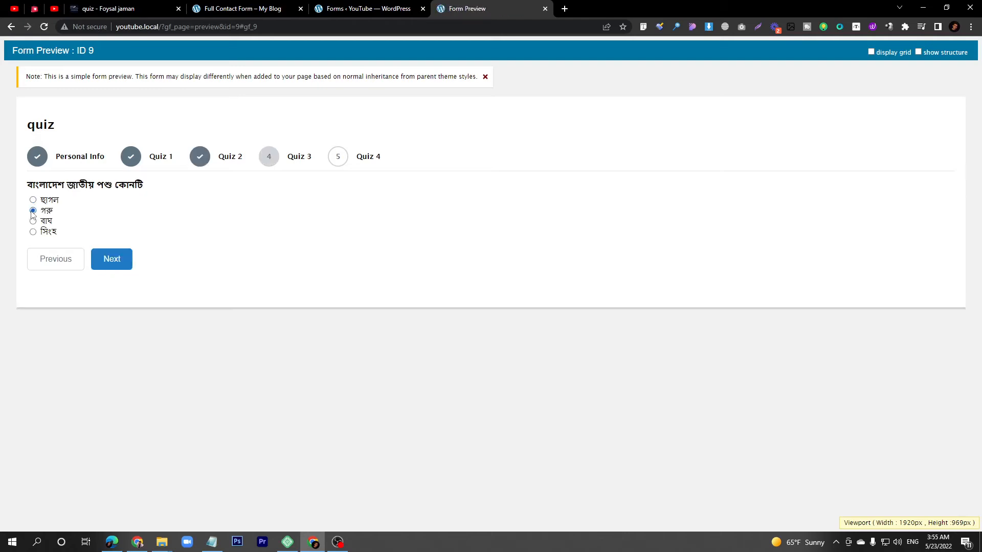
left_click(111, 258)
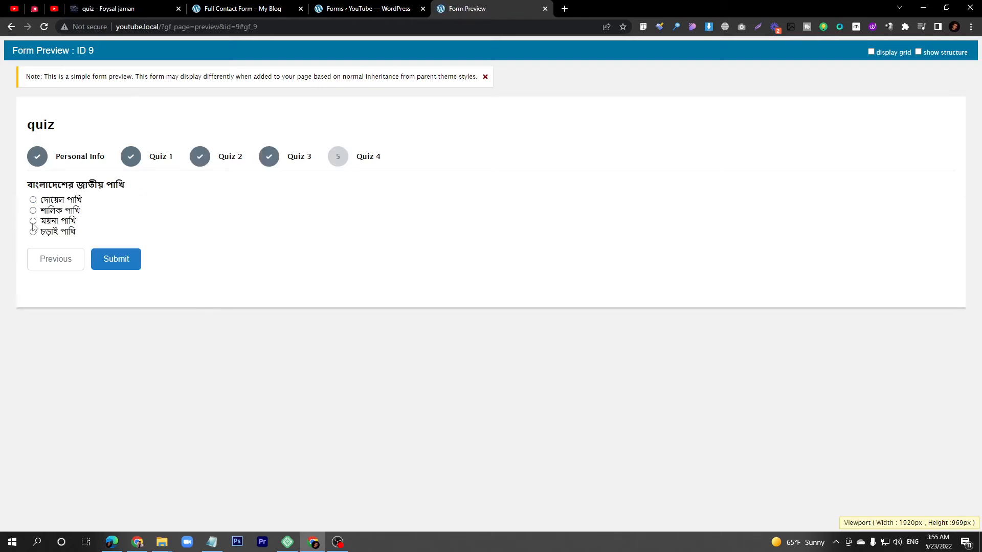
Answer "দোয়েল পাখি" to the national bird question and submit the quiz
left_click(33, 210)
left_click(33, 200)
left_click(108, 259)
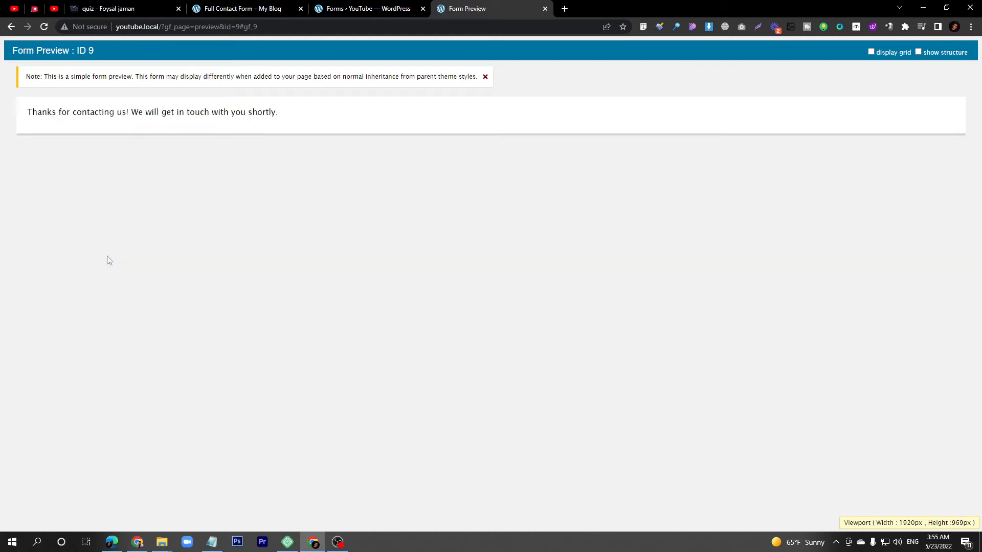
Examine the confirmation message shown in the preview after submitting the quiz
left_click_drag(67, 112, 200, 113)
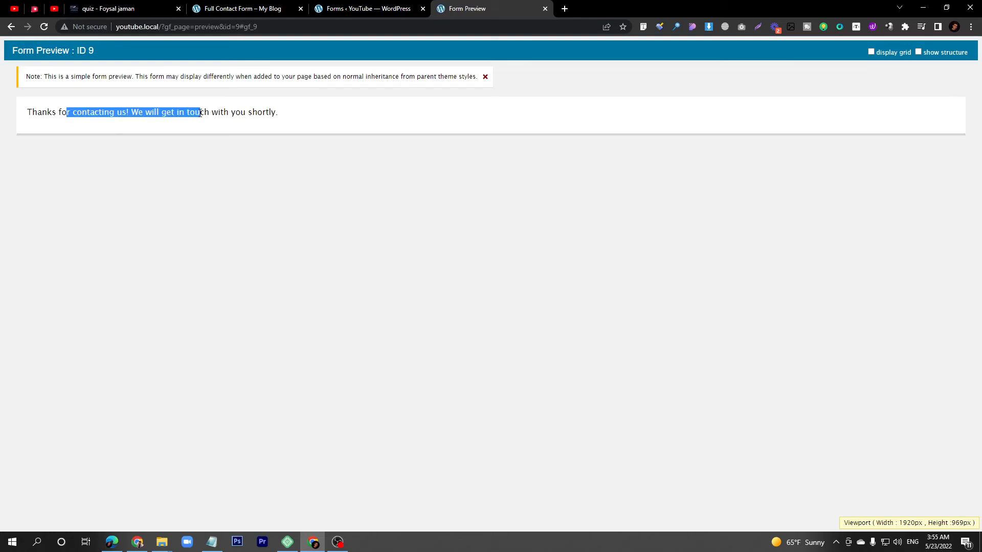
double_click(200, 113)
triple_click(200, 113)
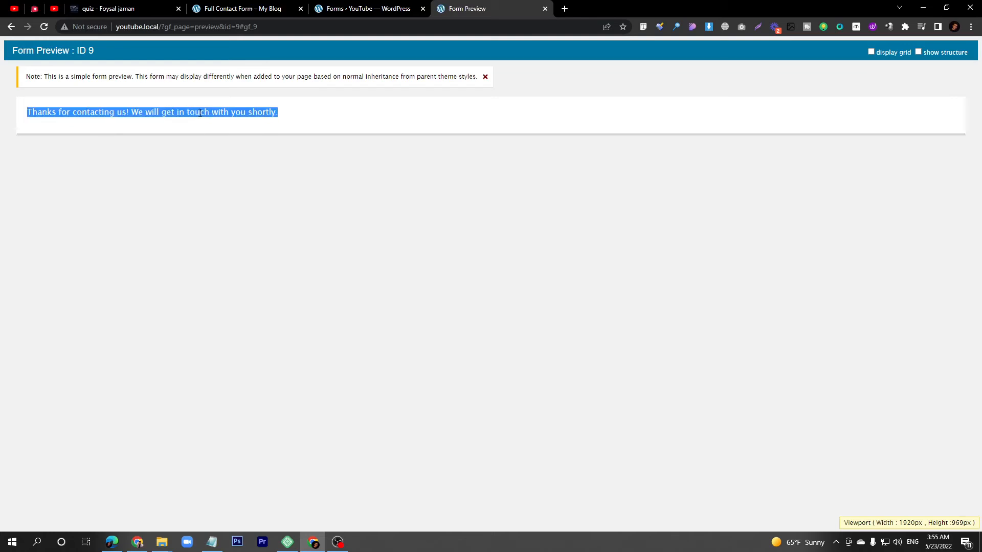
Return to the form editor and open the Quiz settings of the quiz form
left_click(378, 9)
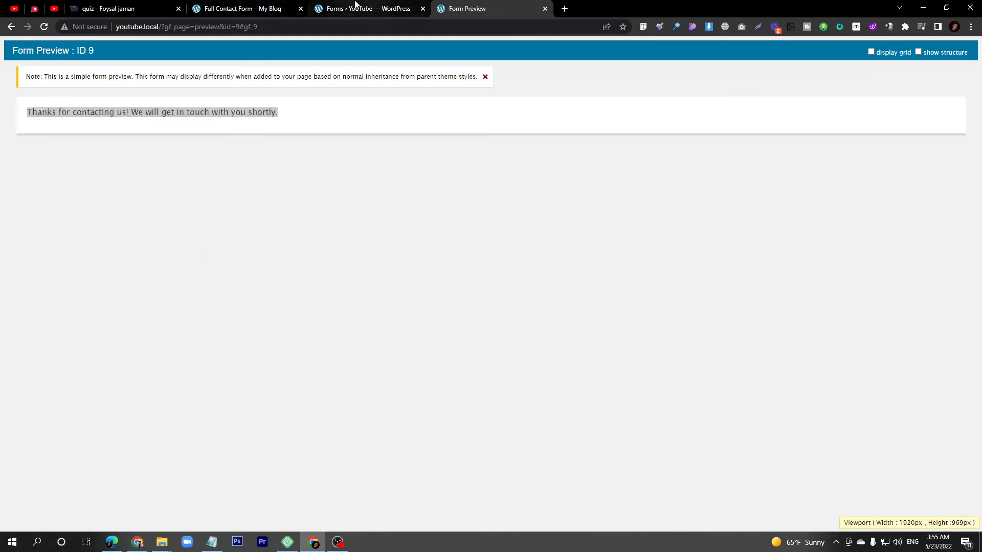
scroll(243, 342, "up", 4)
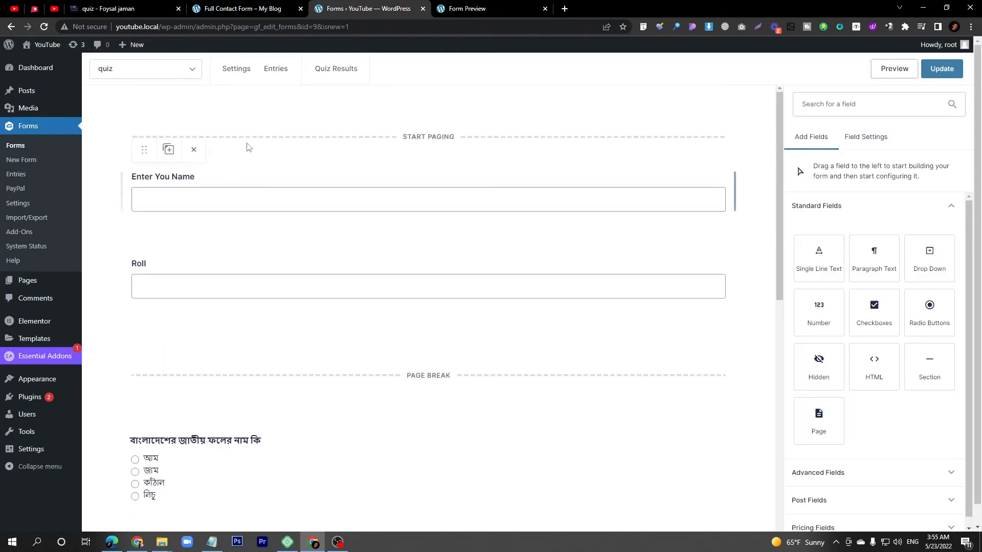
mouse_move(234, 73)
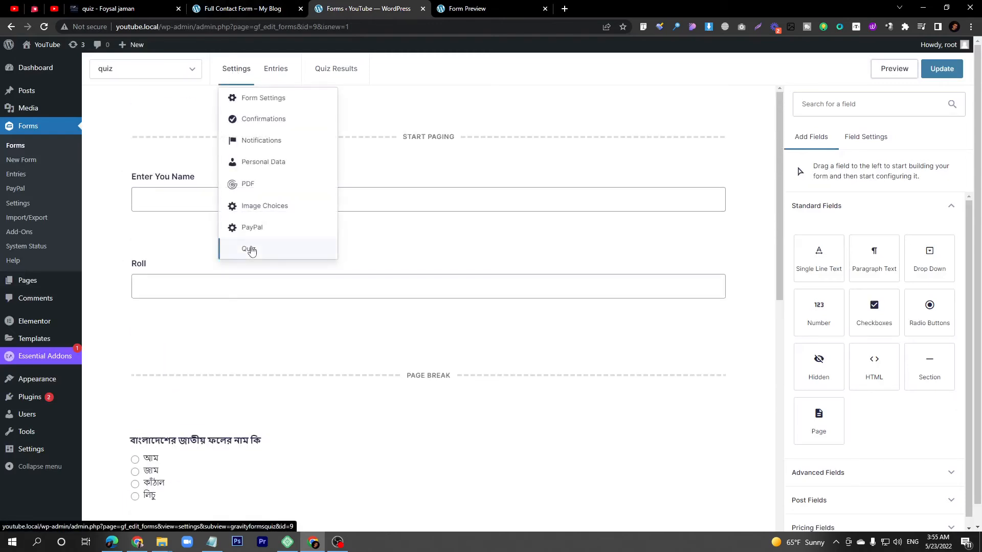
left_click(249, 249)
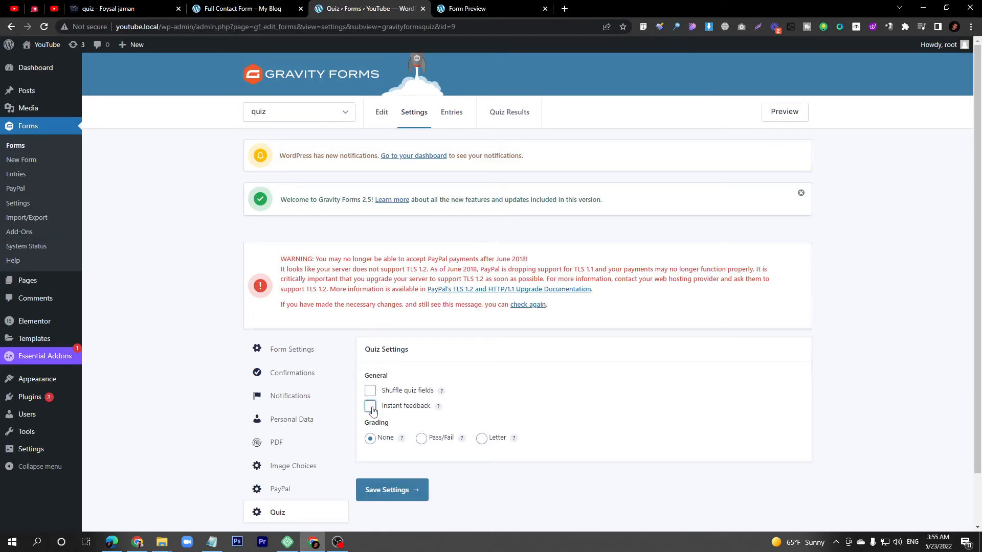
Go back to the national bird question in the preview and review it alongside the form's Quiz settings
left_click(467, 9)
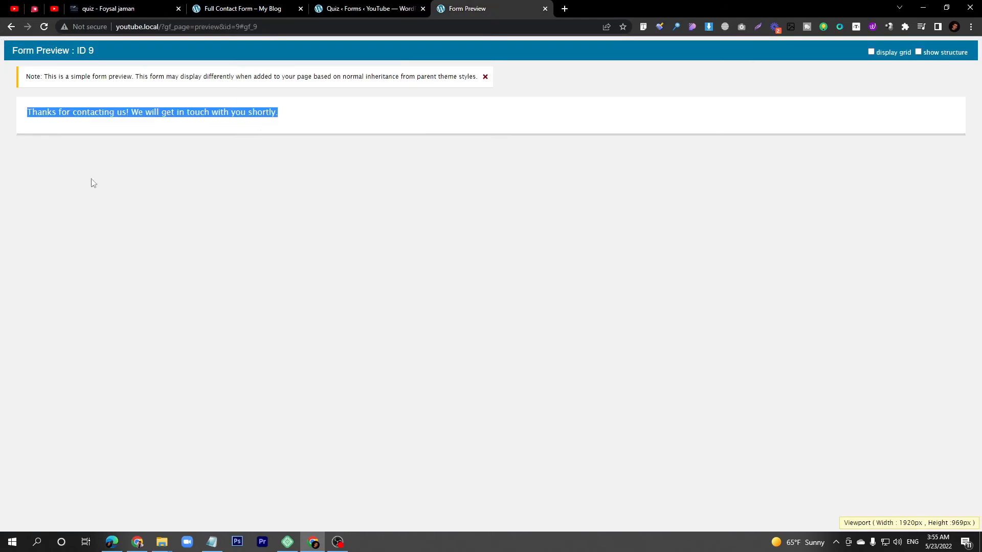
left_click(11, 27)
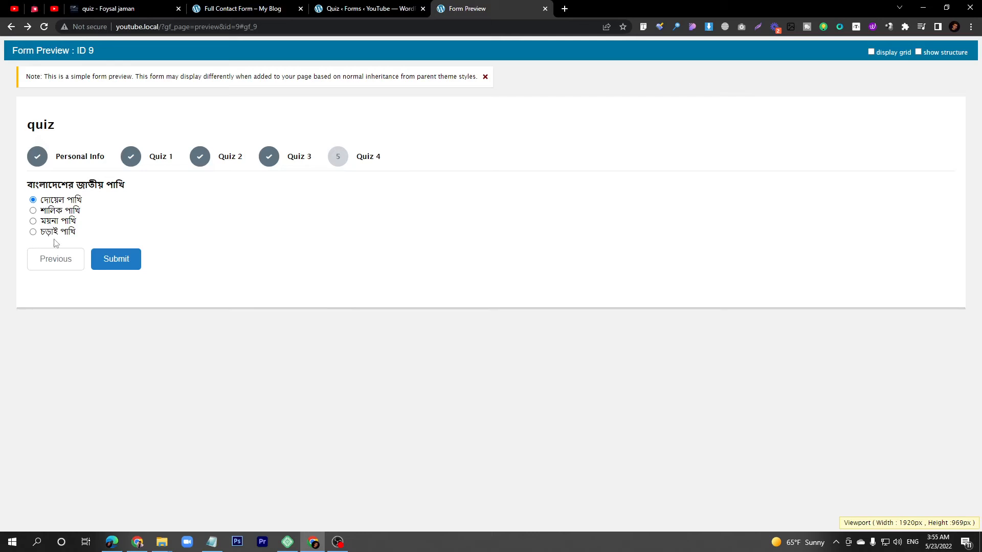
left_click(332, 8)
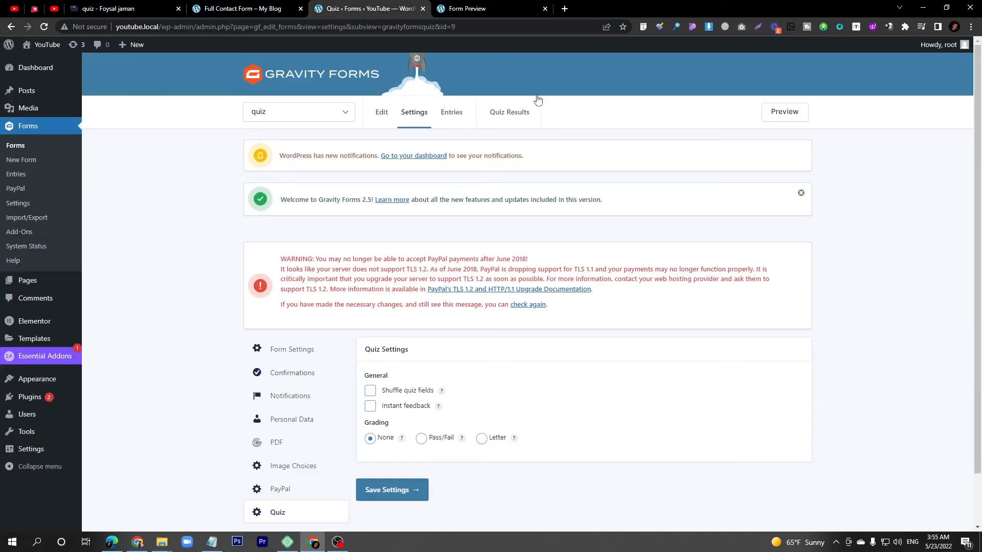
left_click(506, 7)
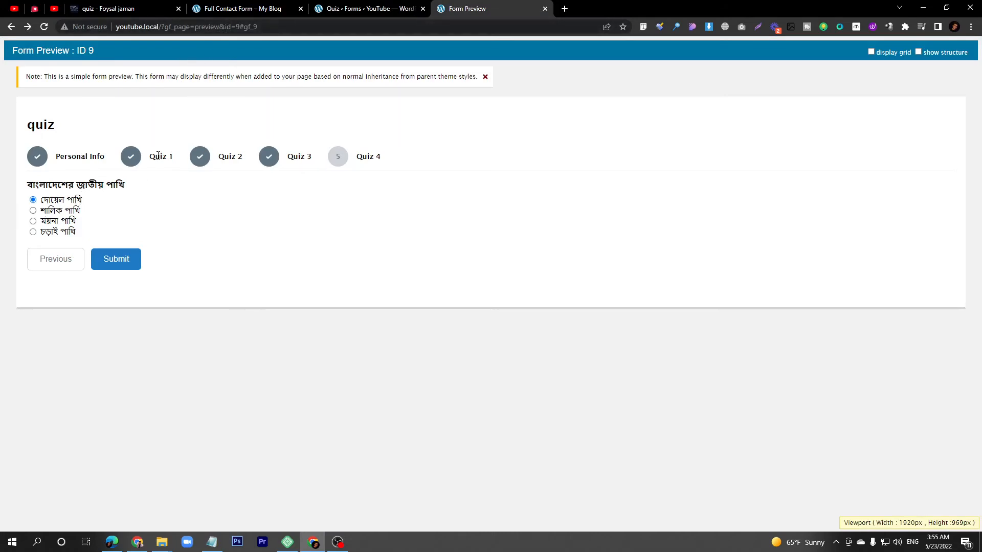
left_click_drag(30, 186, 117, 185)
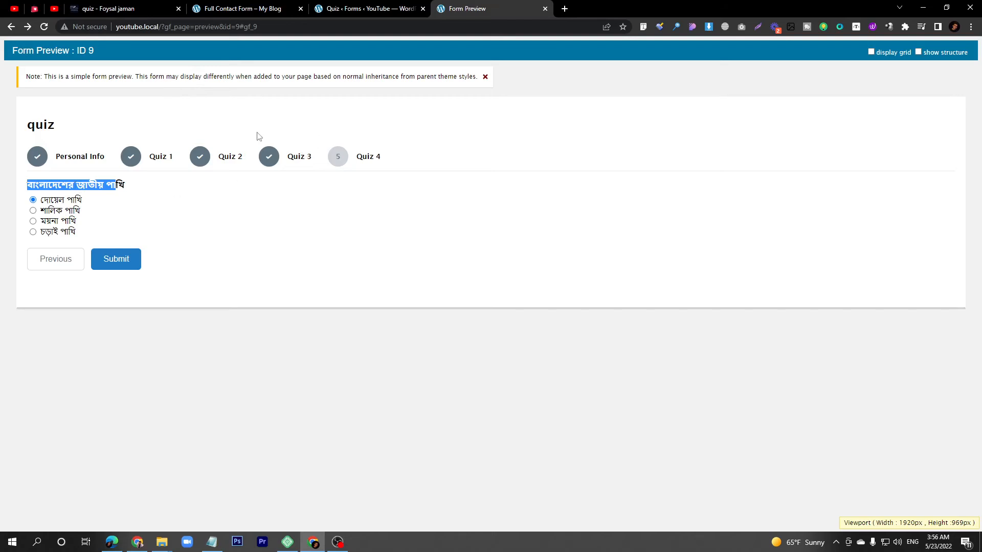
Enable shuffling of quiz fields and instant feedback in the Quiz settings, and set grading to Pass/Fail
left_click(365, 8)
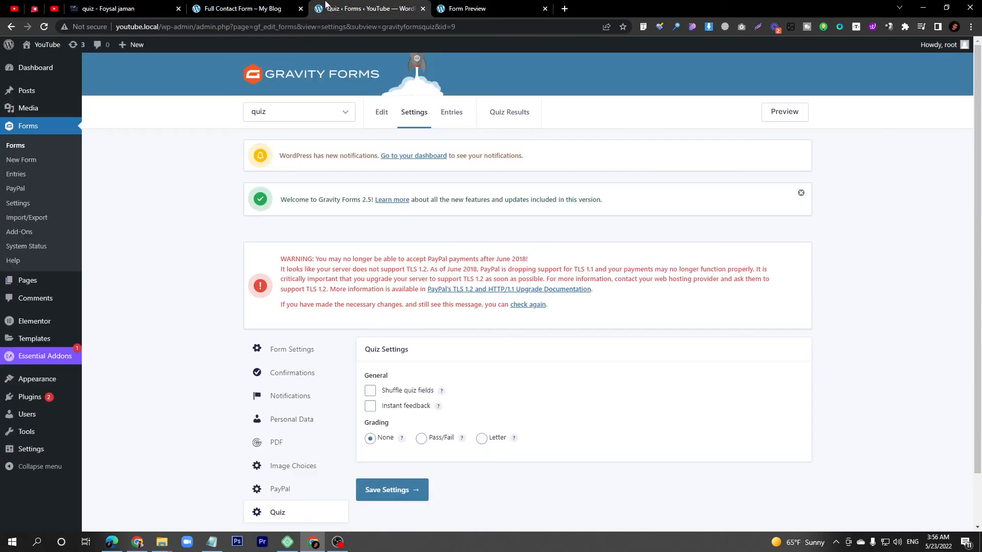
left_click(370, 391)
left_click(370, 406)
left_click(421, 439)
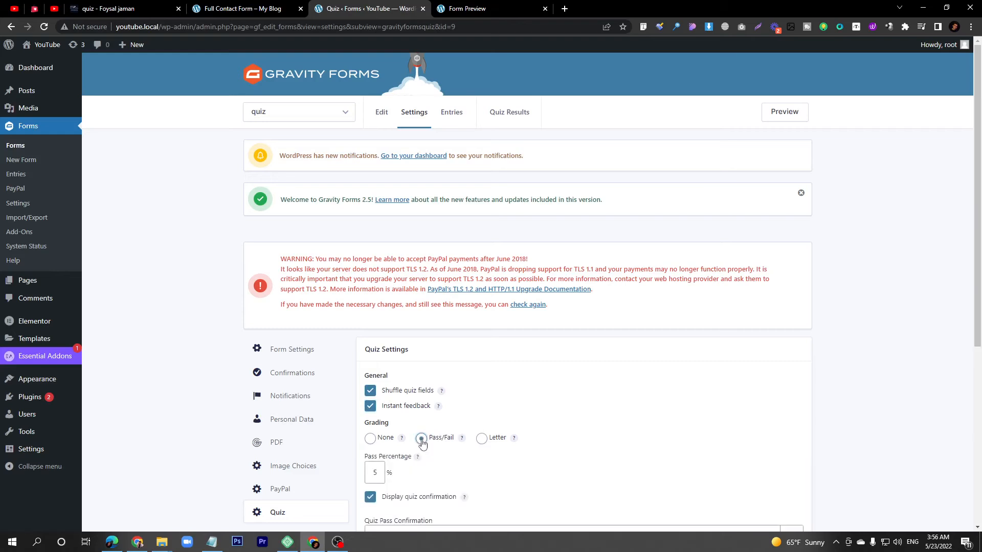
scroll(419, 444, "down", 3)
double_click(374, 320)
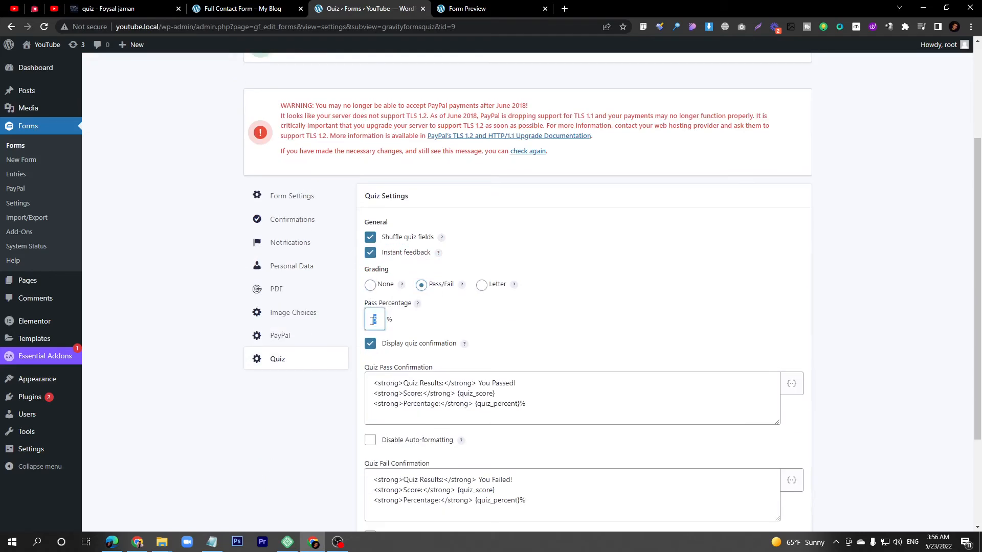
type("70")
left_click(422, 328)
Copy the full Quiz Pass Confirmation text and save the quiz settings
left_click_drag(550, 408, 352, 382)
key("ctrl+c")
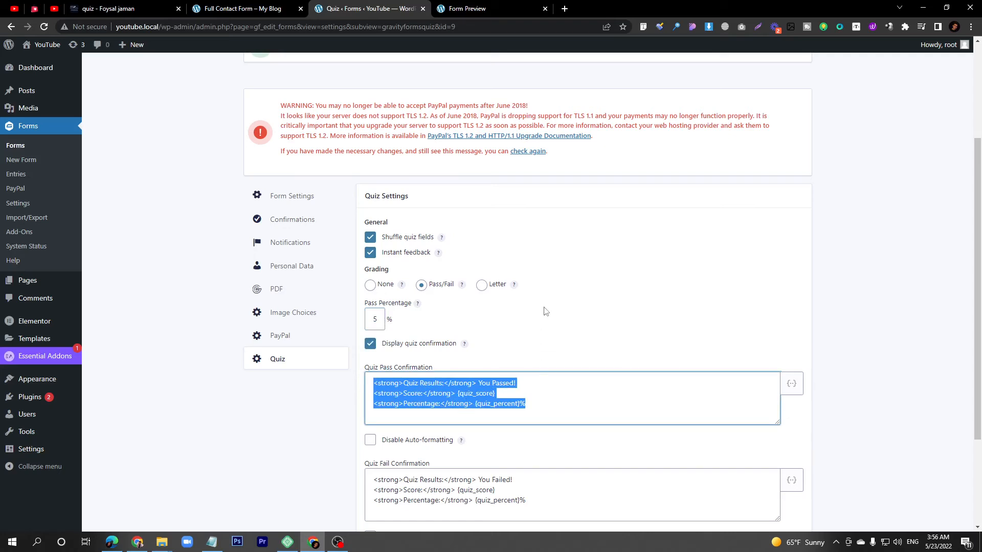
left_click(296, 221)
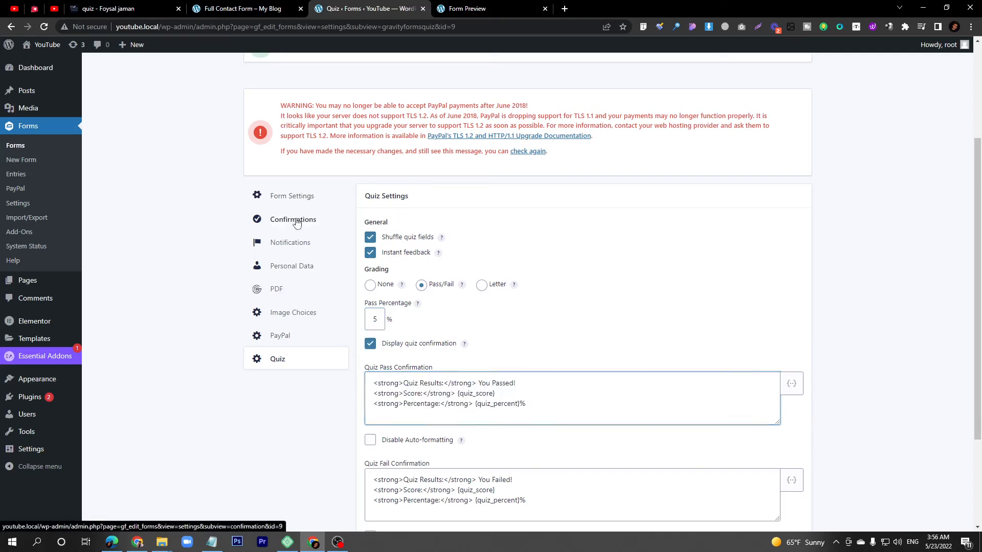
left_click(580, 84)
scroll(373, 429, "down", 3)
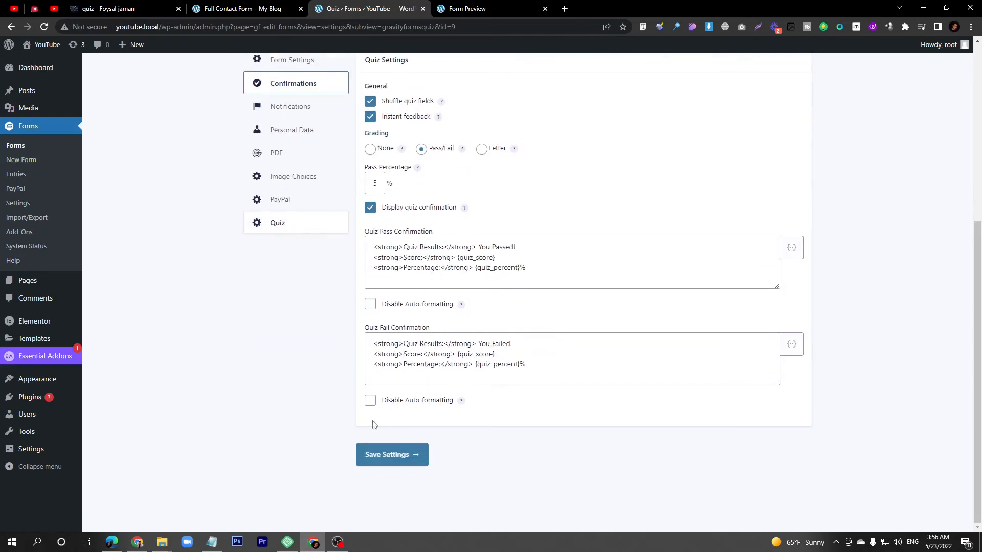
left_click(400, 460)
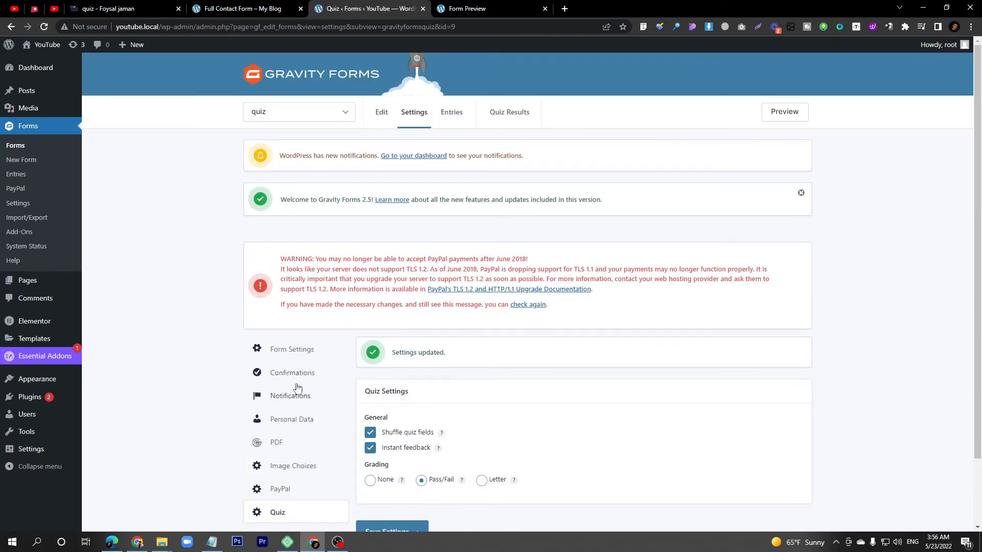
Replace the Default Confirmation message with the copied pass confirmation text and save the confirmation
left_click(290, 378)
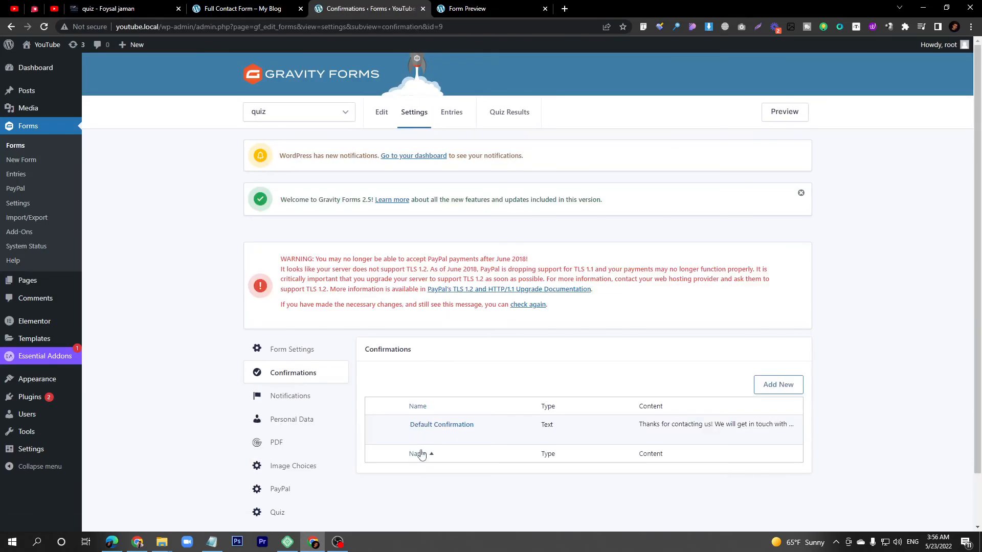
left_click(417, 438)
scroll(453, 418, "down", 4)
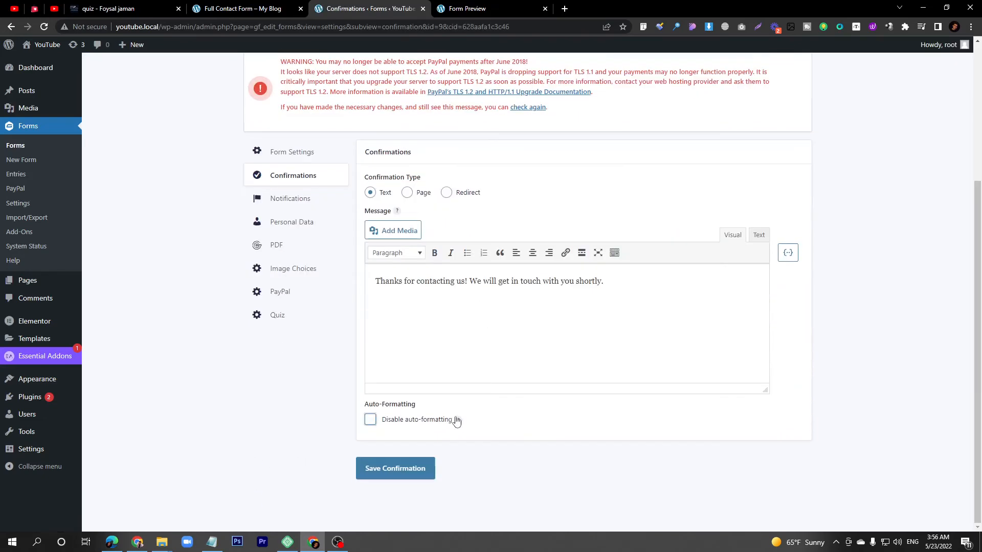
left_click(645, 279)
left_click_drag(646, 279, 339, 291)
key("BackSpace")
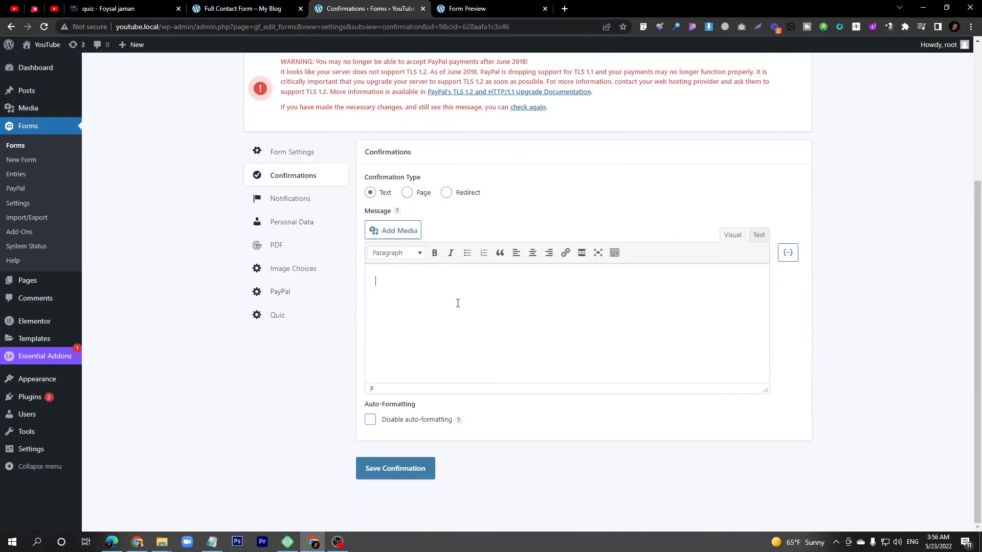
key("ctrl+v")
left_click_drag(591, 316, 372, 275)
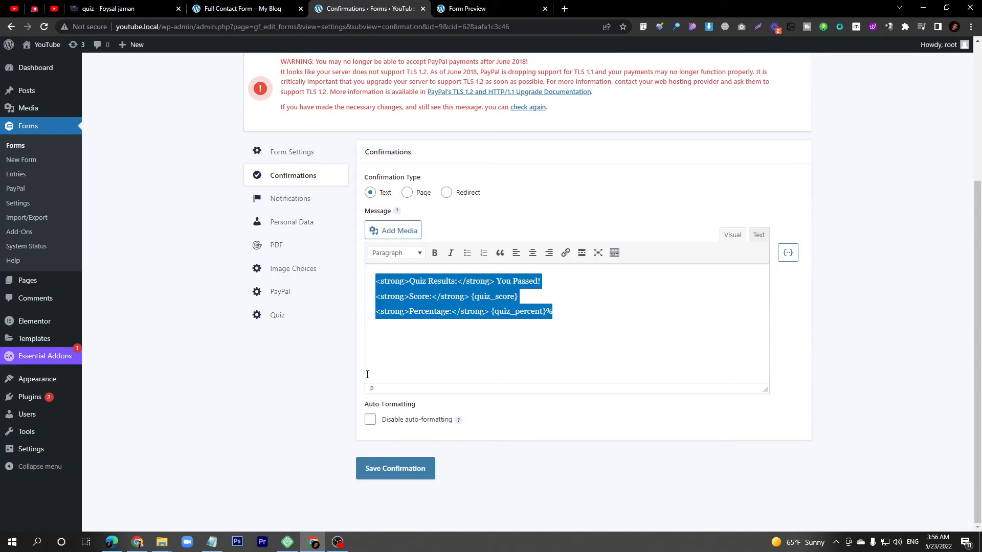
left_click(393, 473)
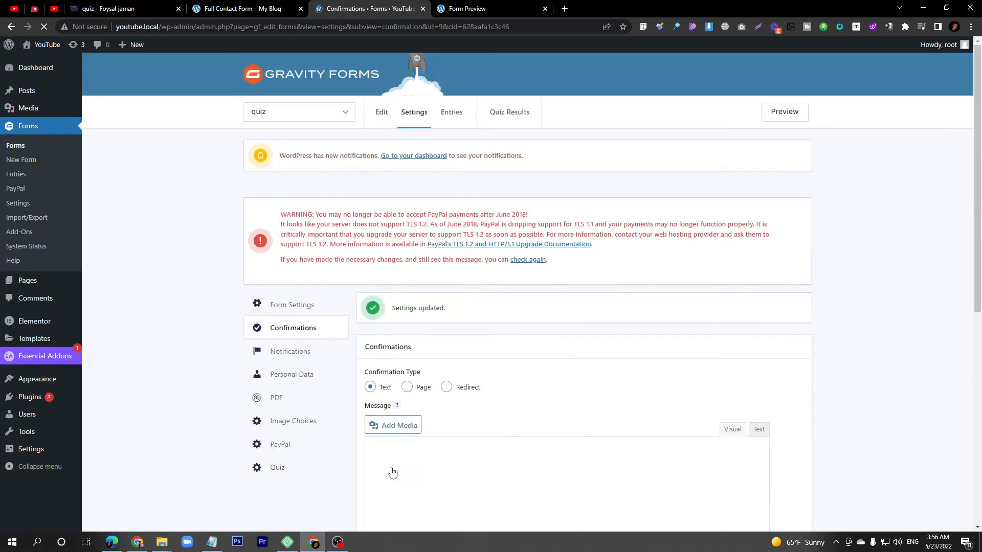
Open a new form preview, enter "name" as the name, fill in the roll number, and continue to Quiz 1
left_click(785, 113)
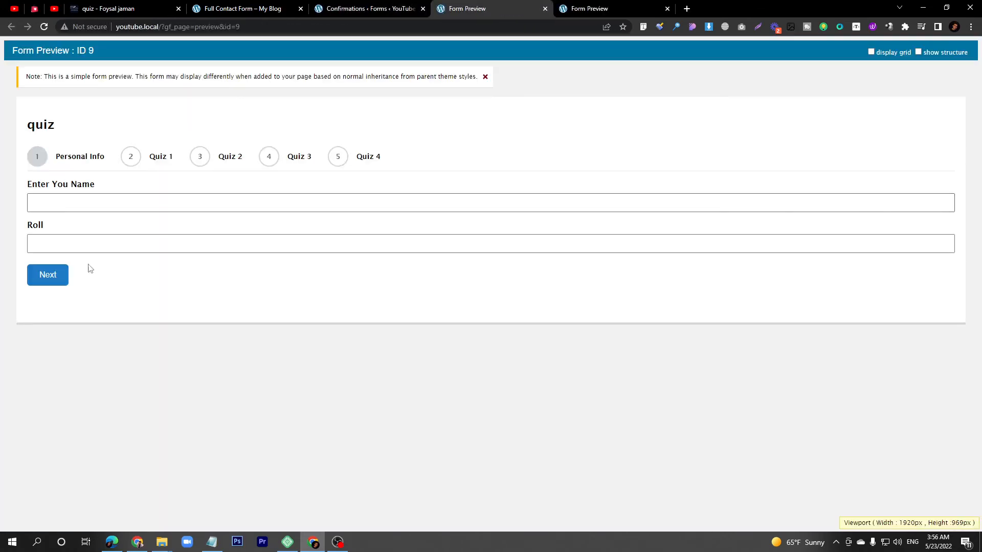
left_click(120, 205)
type("name")
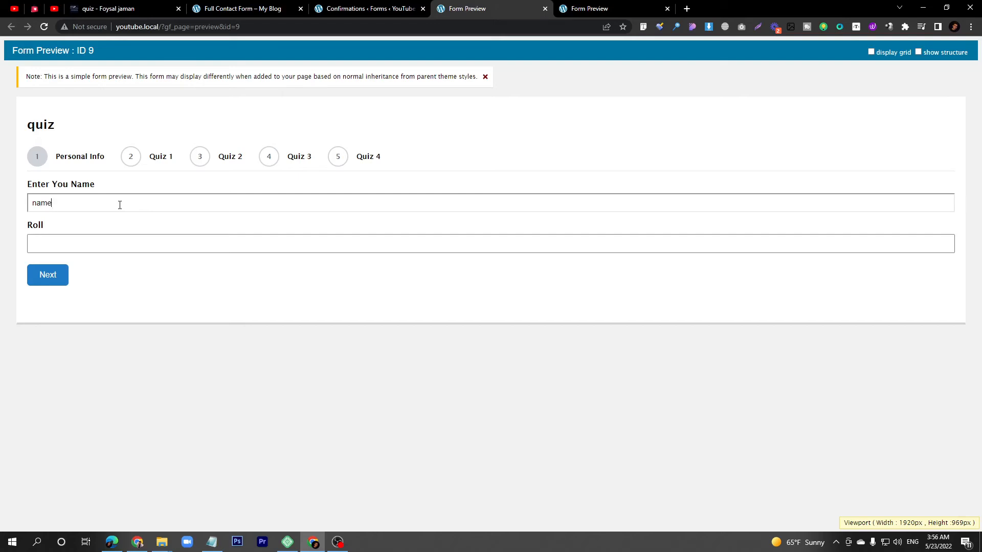
key("Tab")
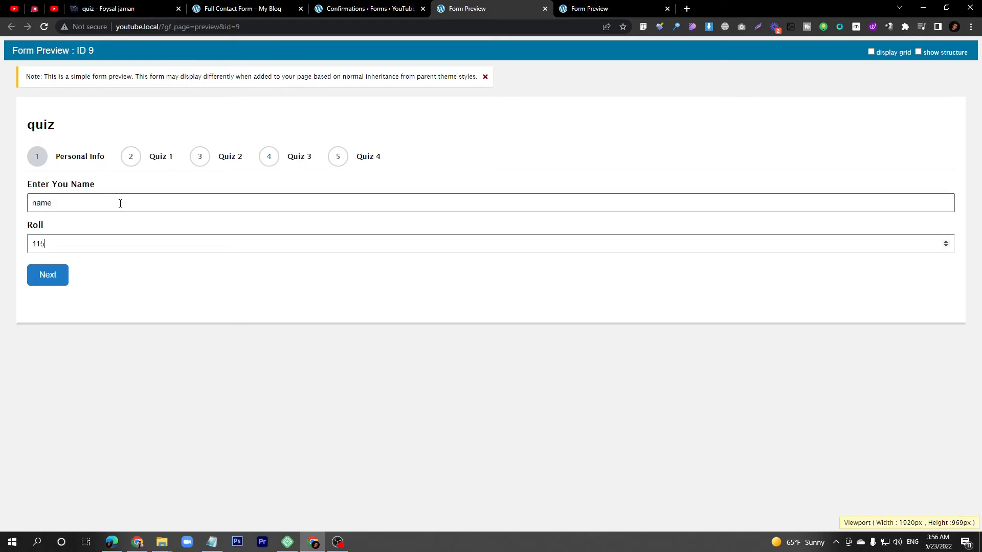
left_click(45, 280)
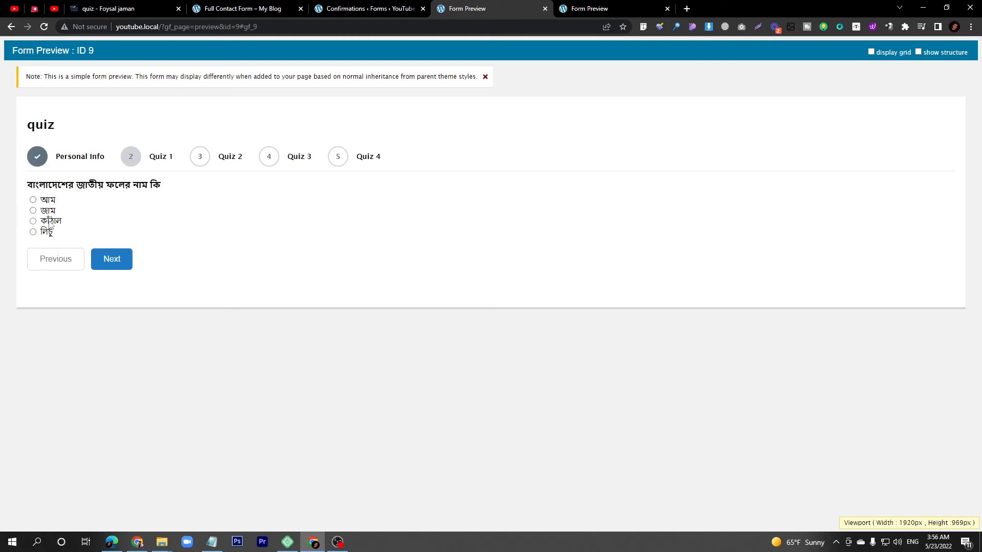
Answer "কাঁঠাল" to the national fruit question and "দোয়েল পাখি" to the national bird question, continuing to Quiz 3
left_click(51, 223)
left_click(110, 259)
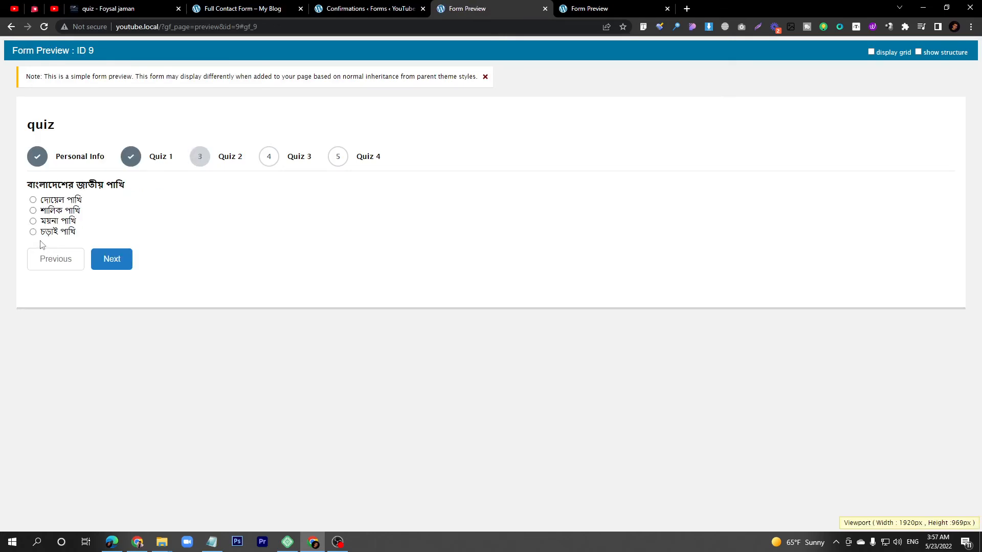
left_click(60, 202)
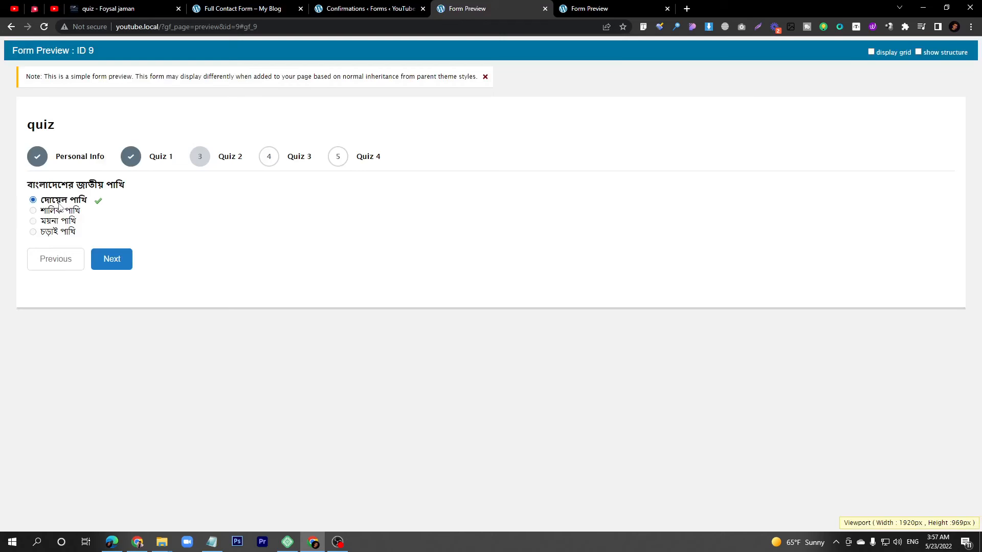
left_click(112, 260)
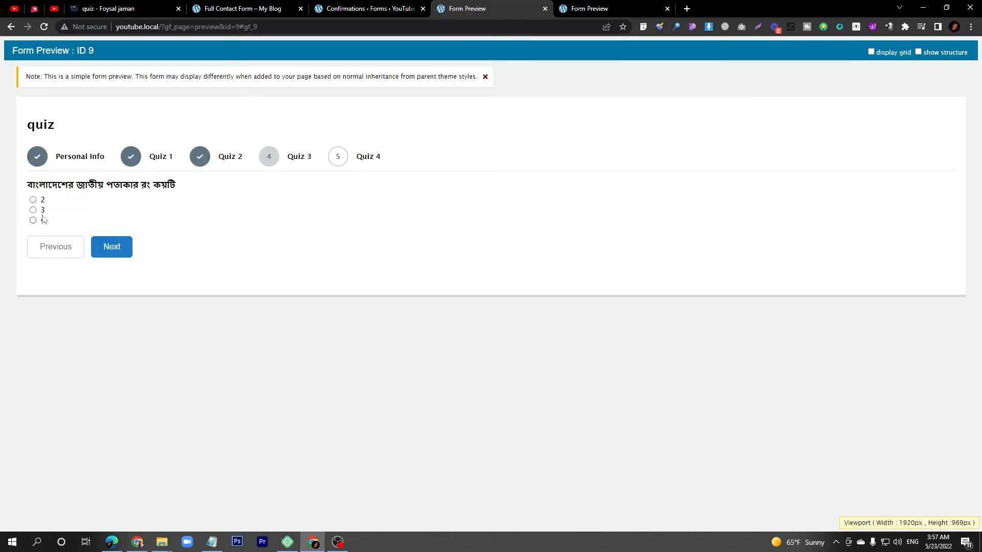
Answer "4" to the flag colour question, choose the fourth option on the Quiz 4 page, and submit the quiz
left_click(43, 221)
left_click(109, 249)
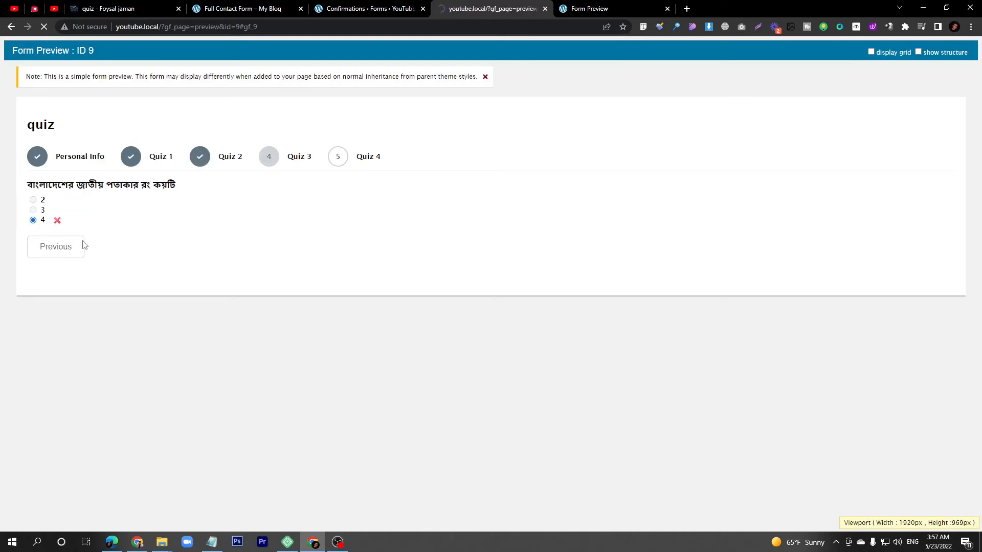
left_click(49, 232)
left_click(109, 259)
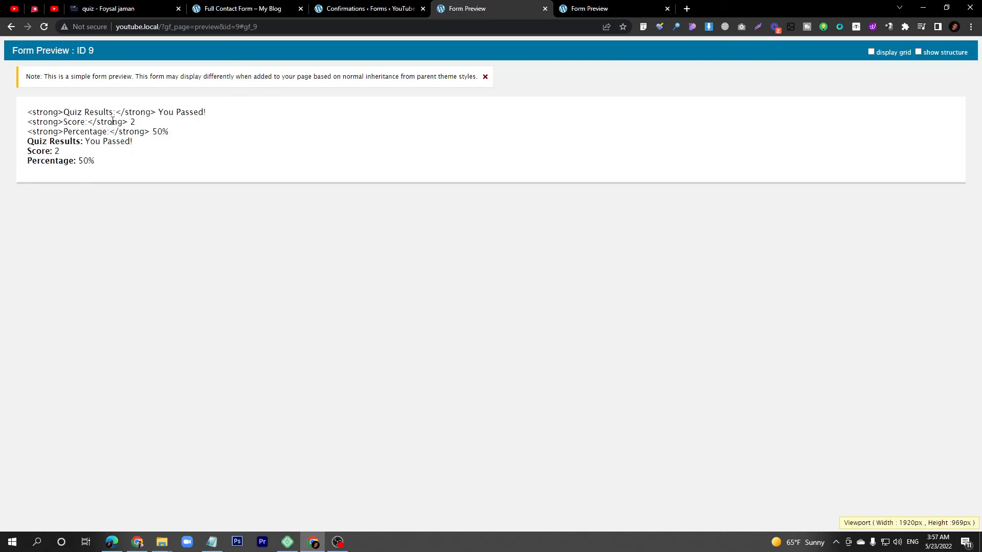
Examine the submitted quiz's result text, comparing the custom confirmation message with the built-in quiz confirmation
left_click_drag(30, 111, 174, 132)
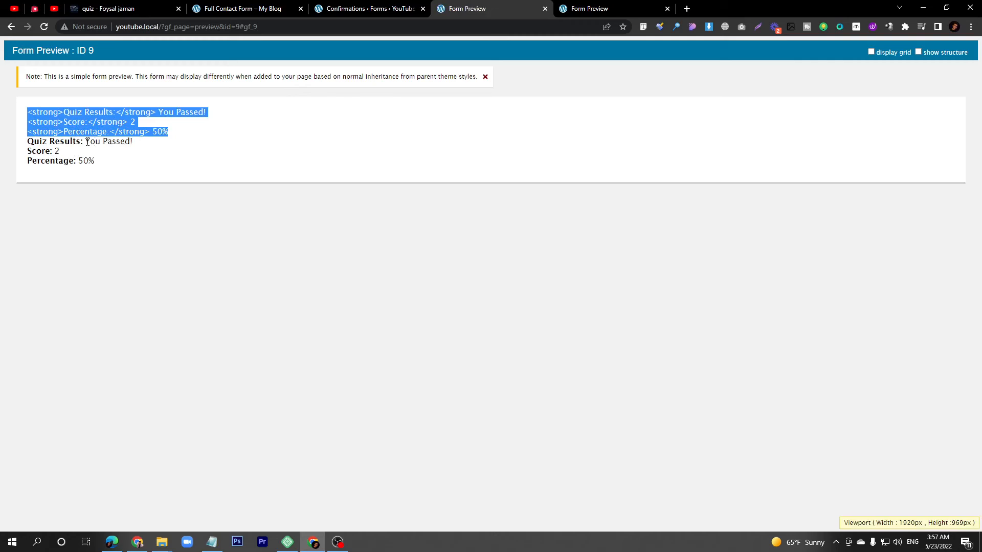
left_click_drag(86, 142, 148, 148)
left_click_drag(79, 161, 141, 146)
Clear the custom message in the quiz form's confirmation settings and save the confirmation
key("ctrl+shift+Tab")
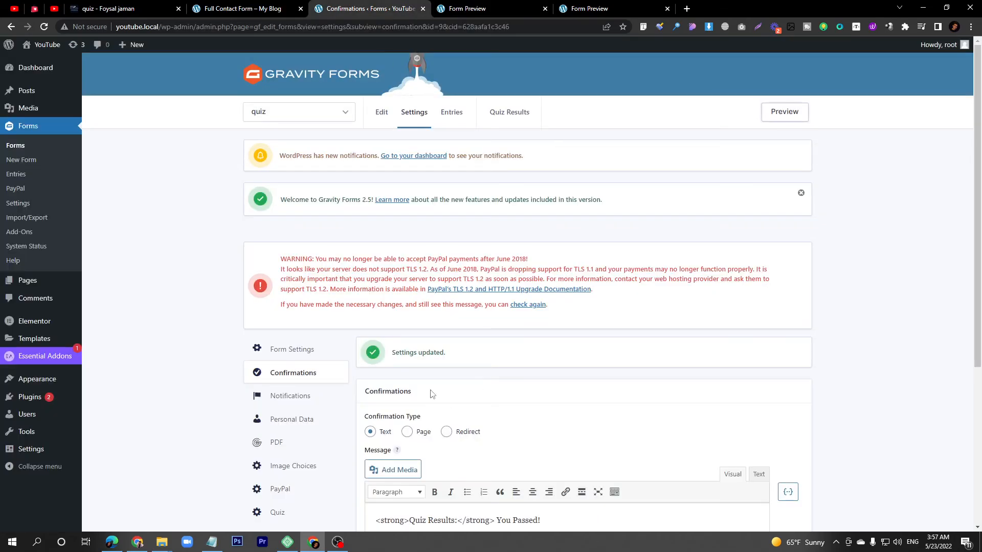
scroll(430, 394, "down", 4)
left_click_drag(567, 368, 314, 302)
key("BackSpace")
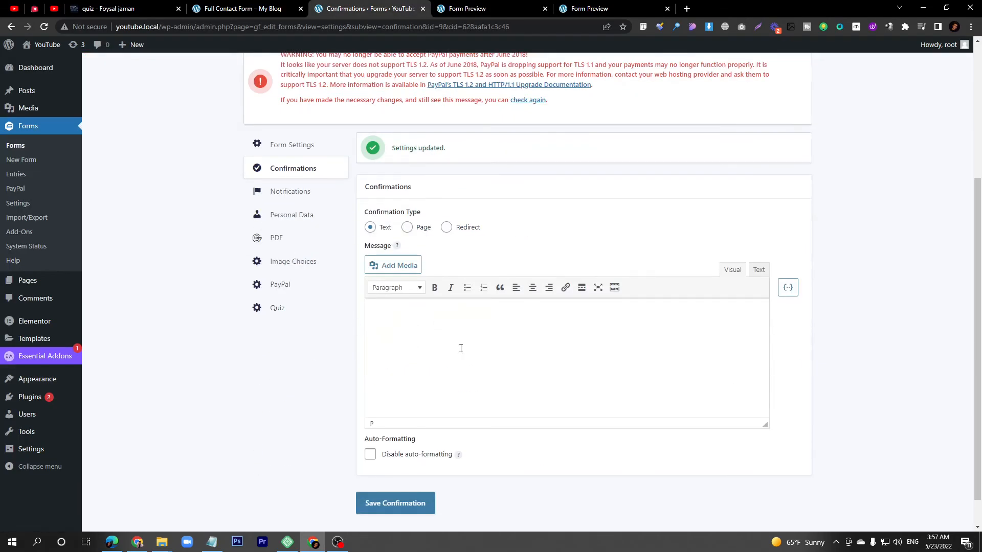
left_click(387, 503)
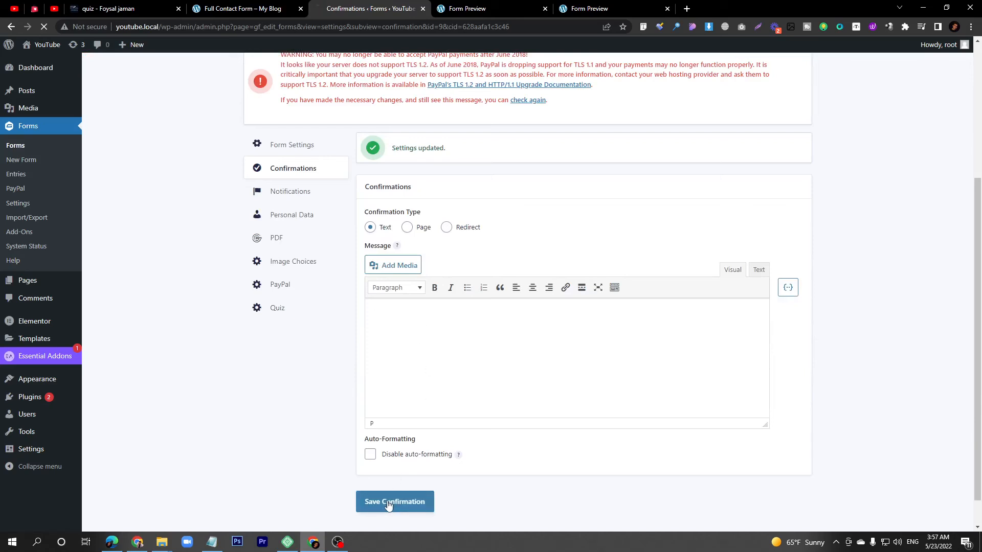
Enter "Thank You" as the quiz form's confirmation message and save the confirmation
left_click(434, 6)
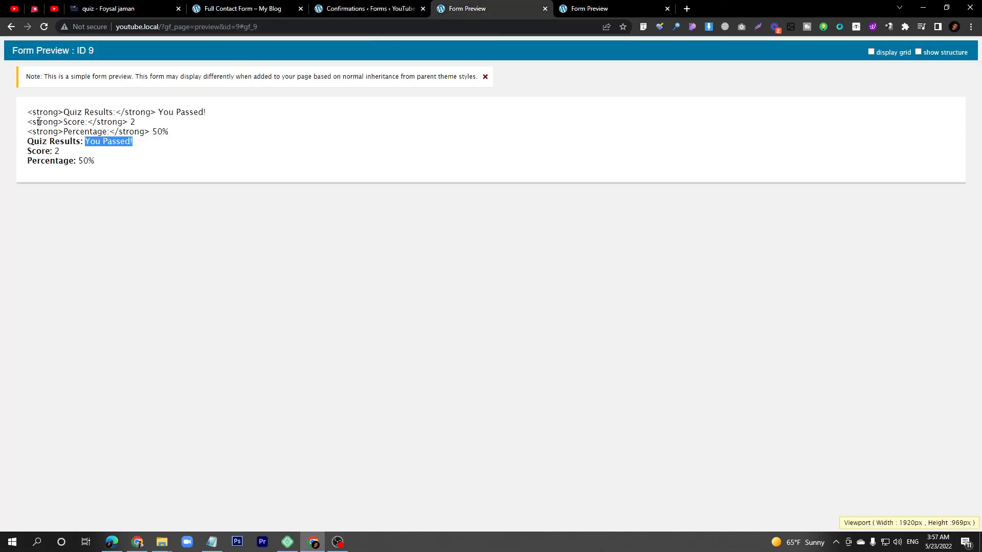
left_click(368, 8)
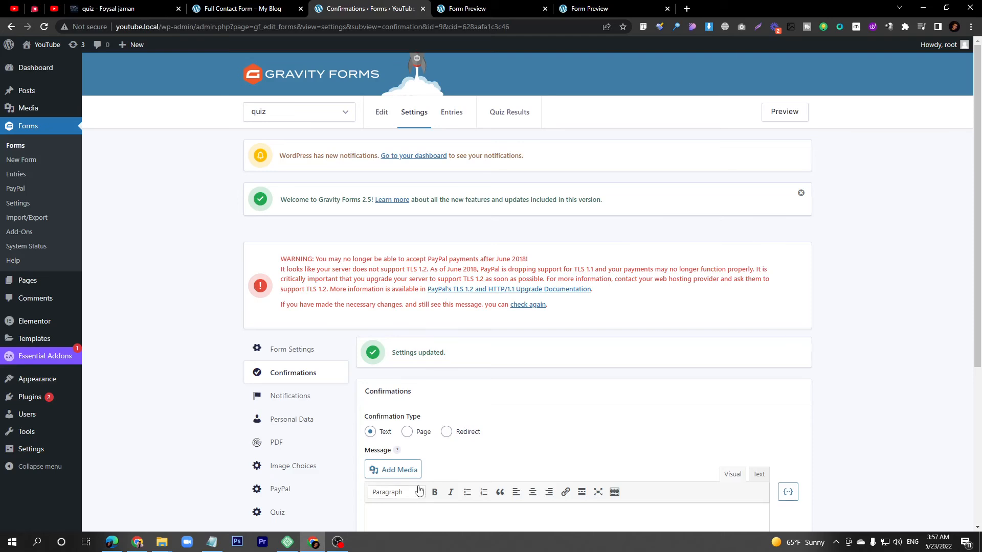
scroll(416, 392, "down", 4)
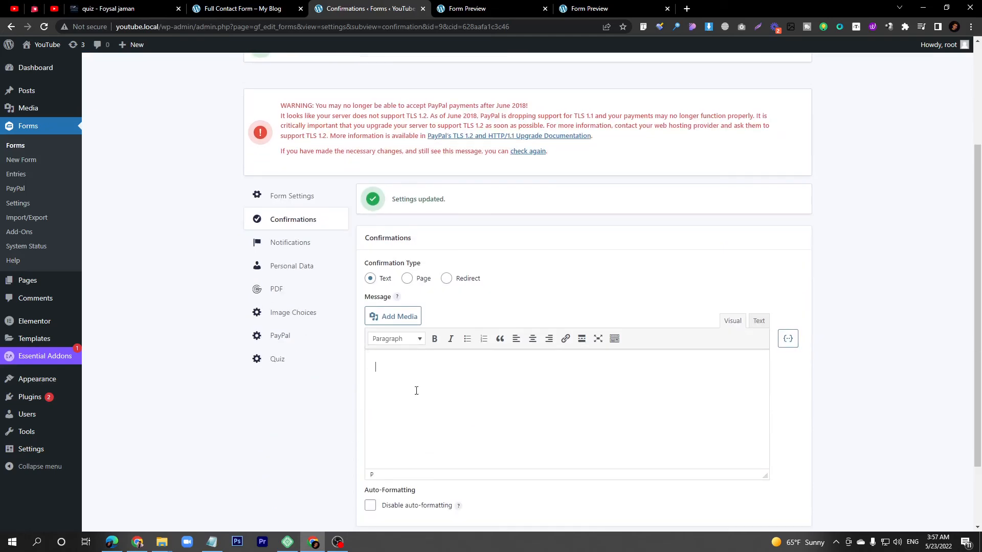
type("ank You")
scroll(416, 391, "down", 2)
left_click(372, 466)
Go back to the Quiz 4 page in the submitted form preview and submit the quiz again
key("ctrl+Tab")
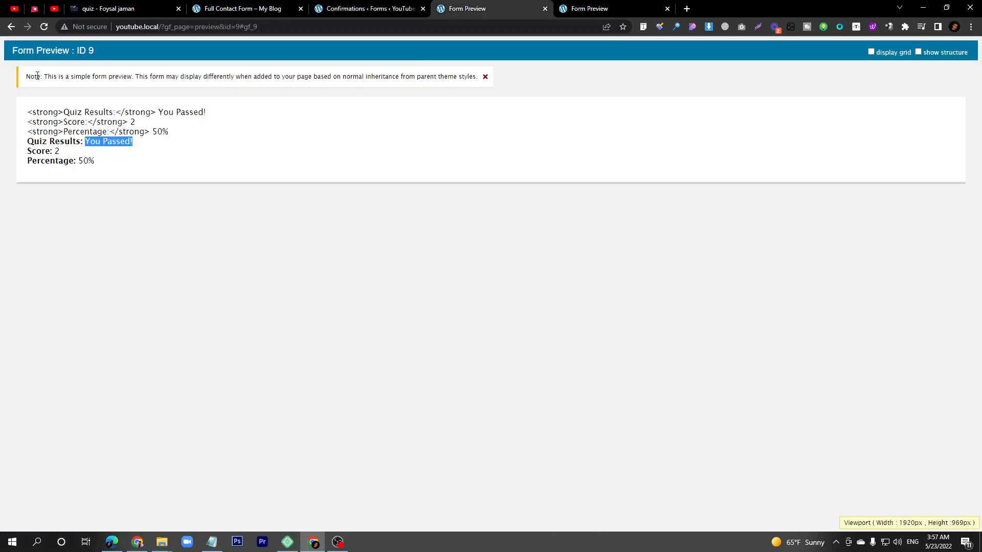
left_click(10, 28)
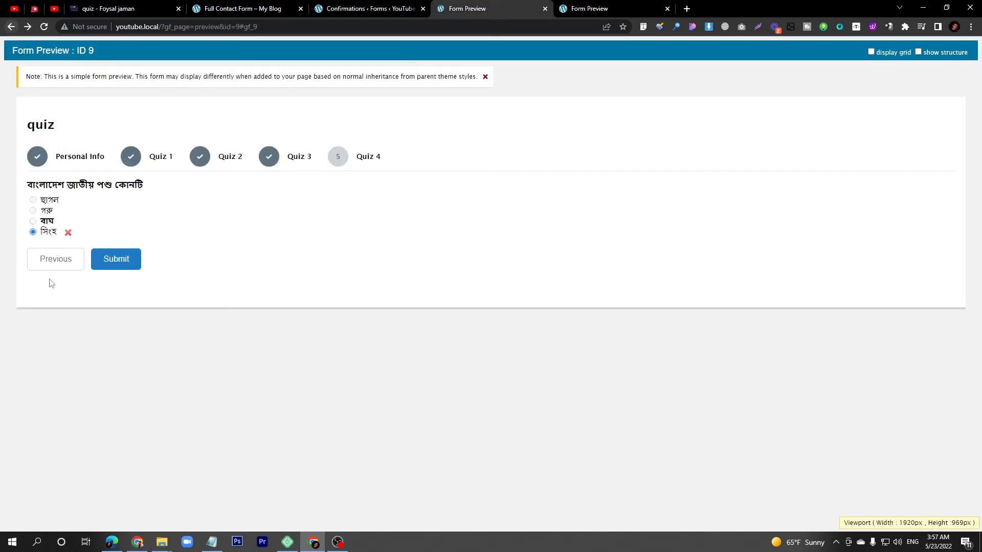
left_click(120, 257)
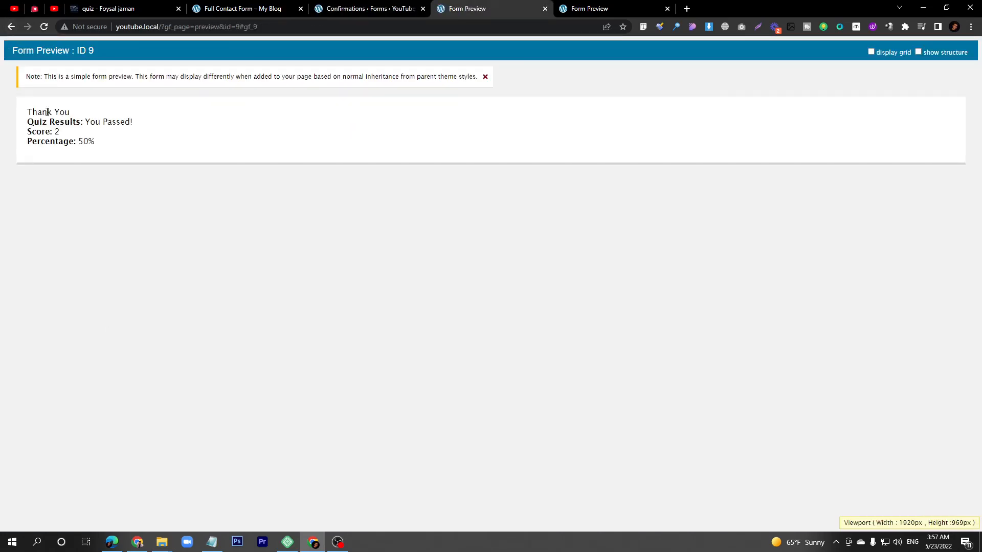
Examine the confirmation text, pass/fail result, score and percentage shown in the form previews after submission
double_click(47, 112)
left_click_drag(47, 112, 97, 148)
left_click(368, 8)
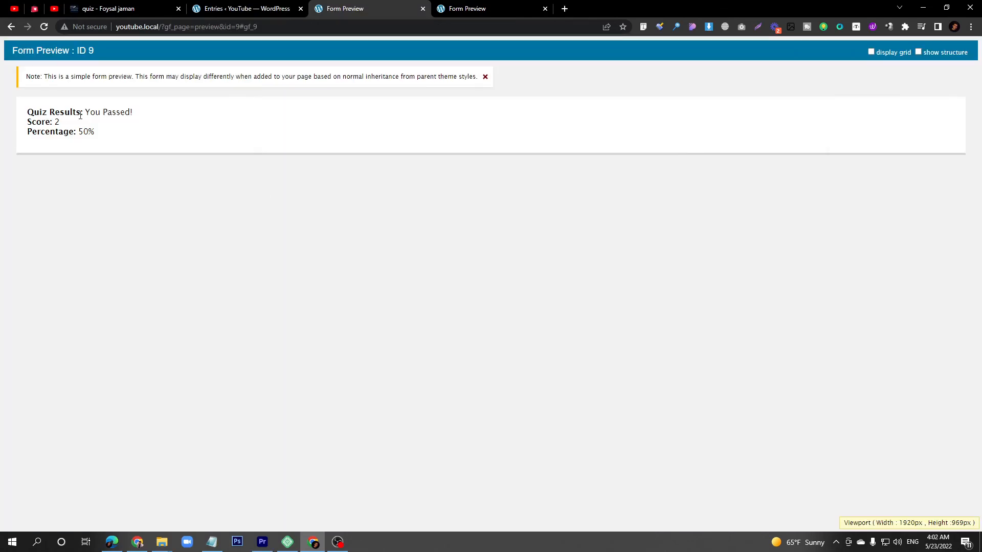
left_click_drag(37, 110, 88, 147)
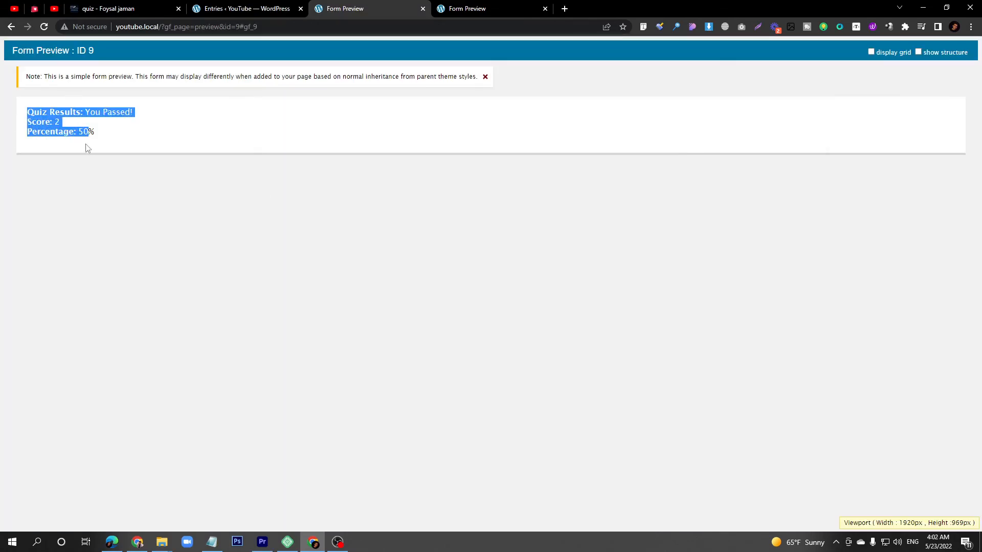
left_click(31, 132)
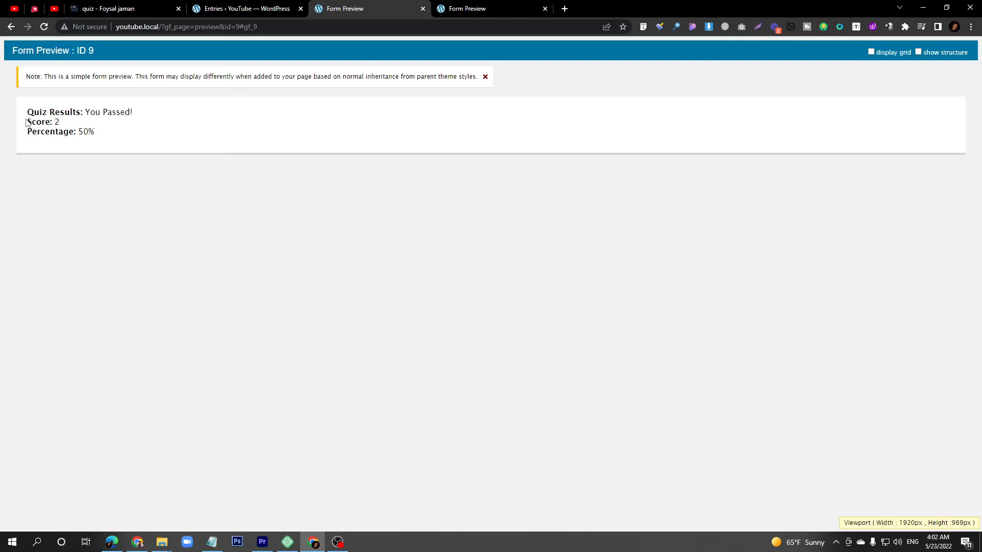
left_click_drag(27, 110, 106, 136)
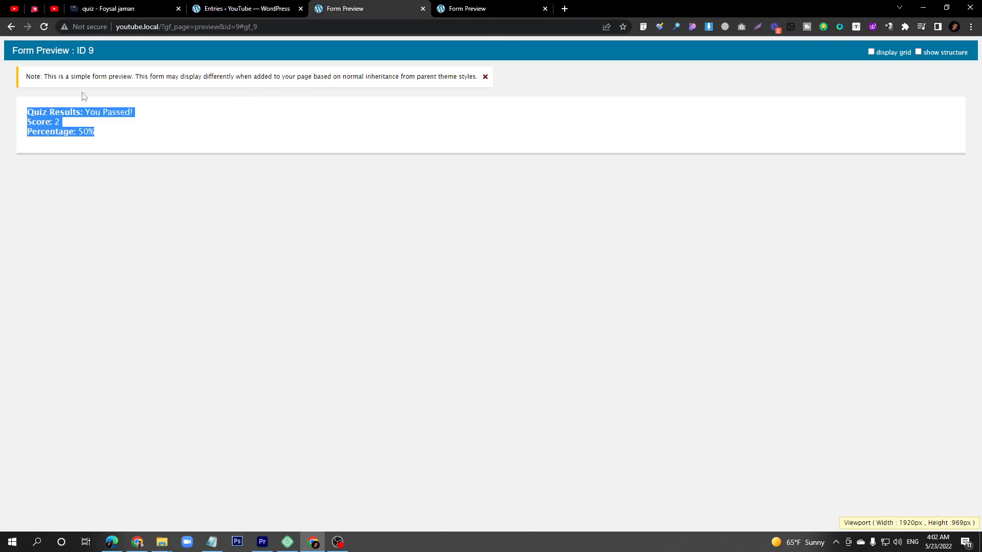
Open the form entries, switch to the quiz form, and examine the submitted roll numbers, answers, scores and pass/fail results
left_click(244, 7)
left_click(372, 9)
left_click(268, 5)
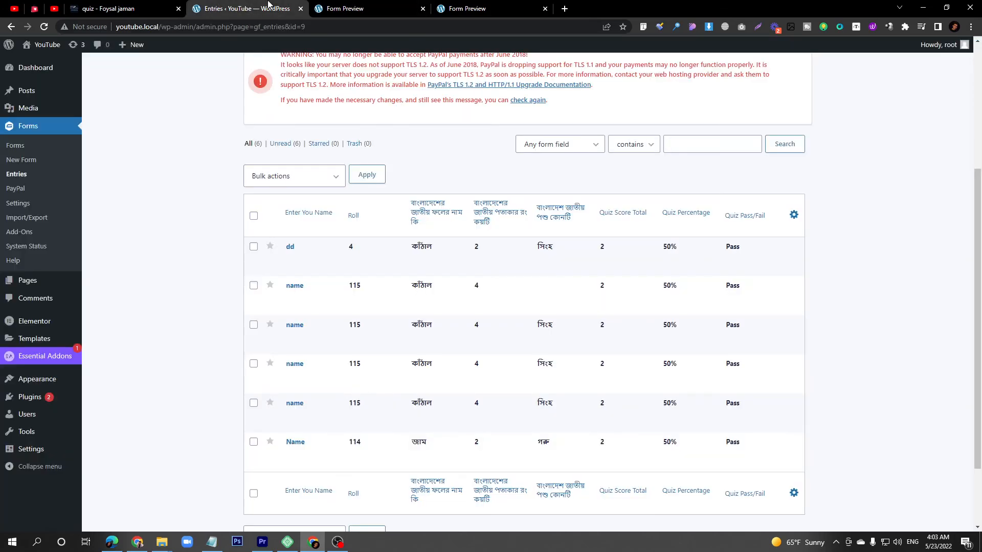
left_click(20, 175)
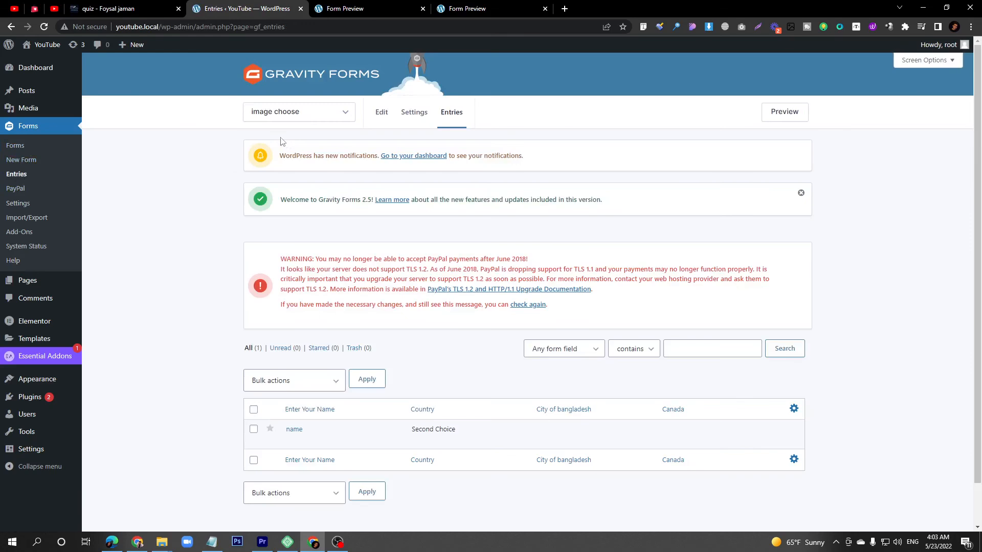
left_click(300, 114)
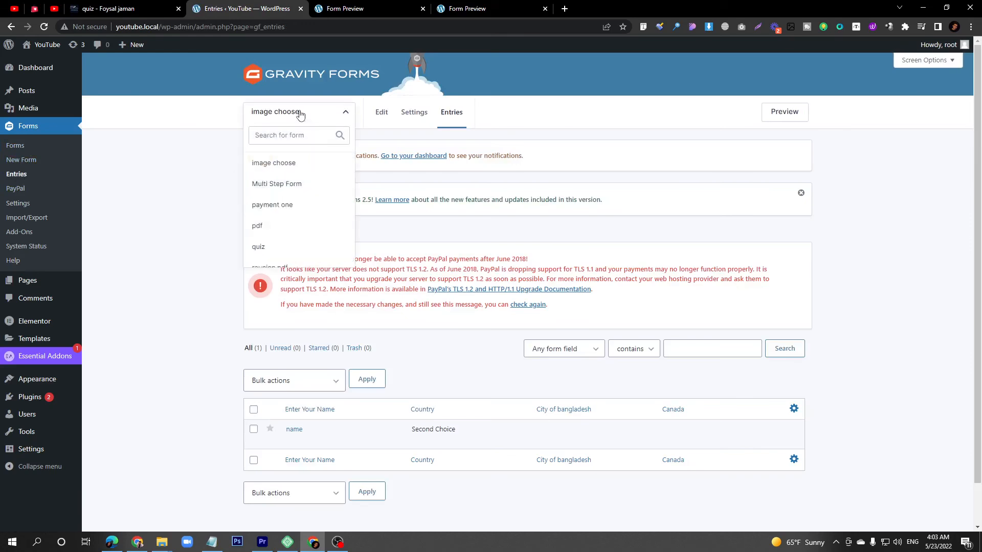
left_click(272, 248)
scroll(383, 307, "down", 3)
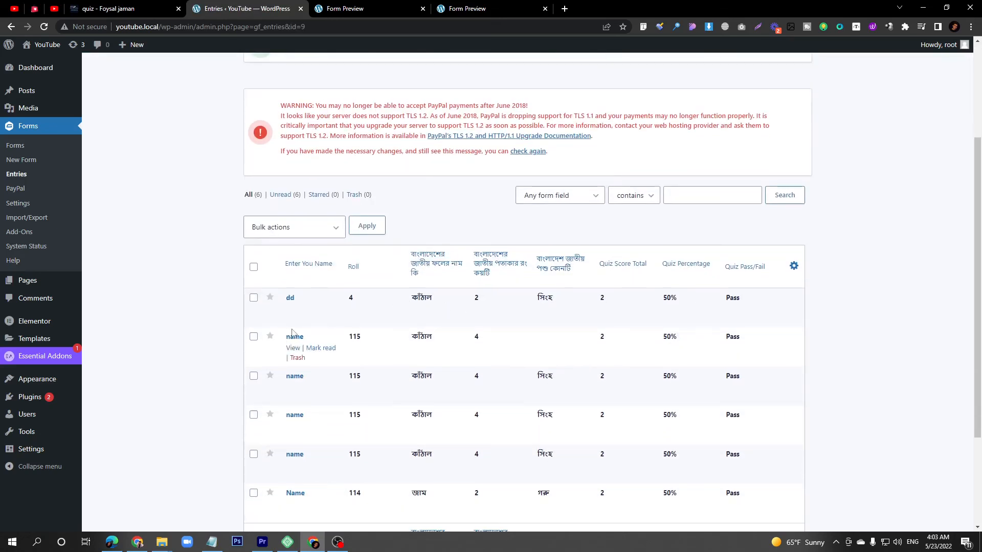
scroll(296, 345, "down", 3)
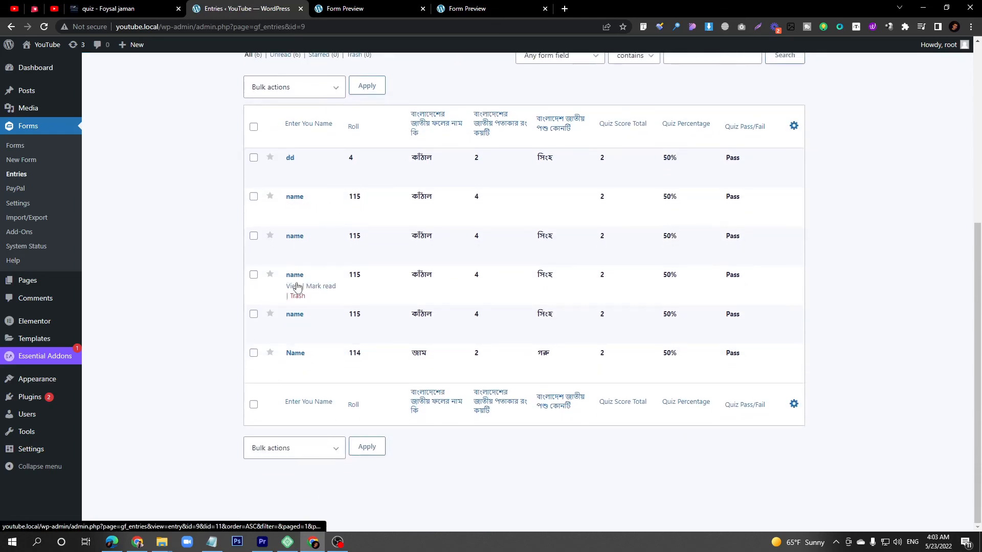
double_click(355, 197)
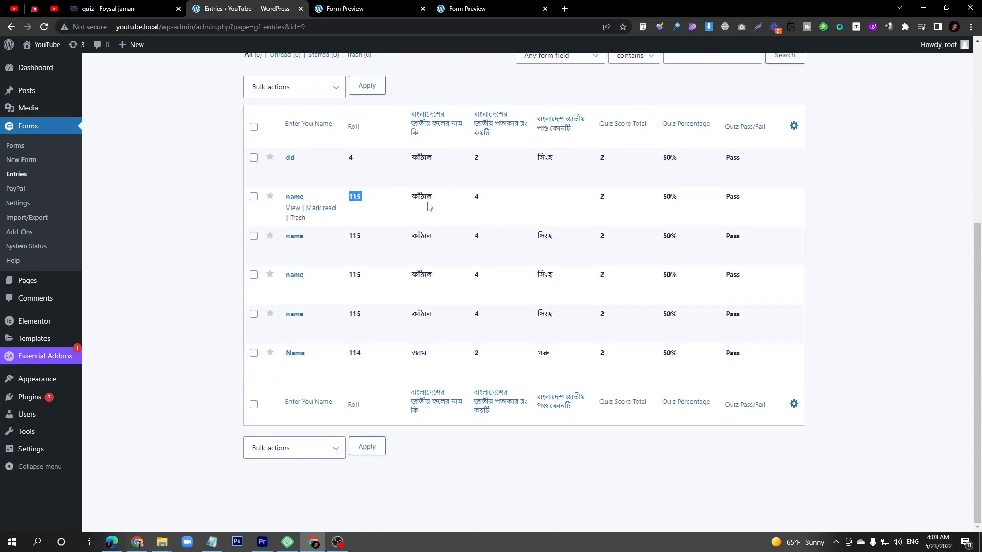